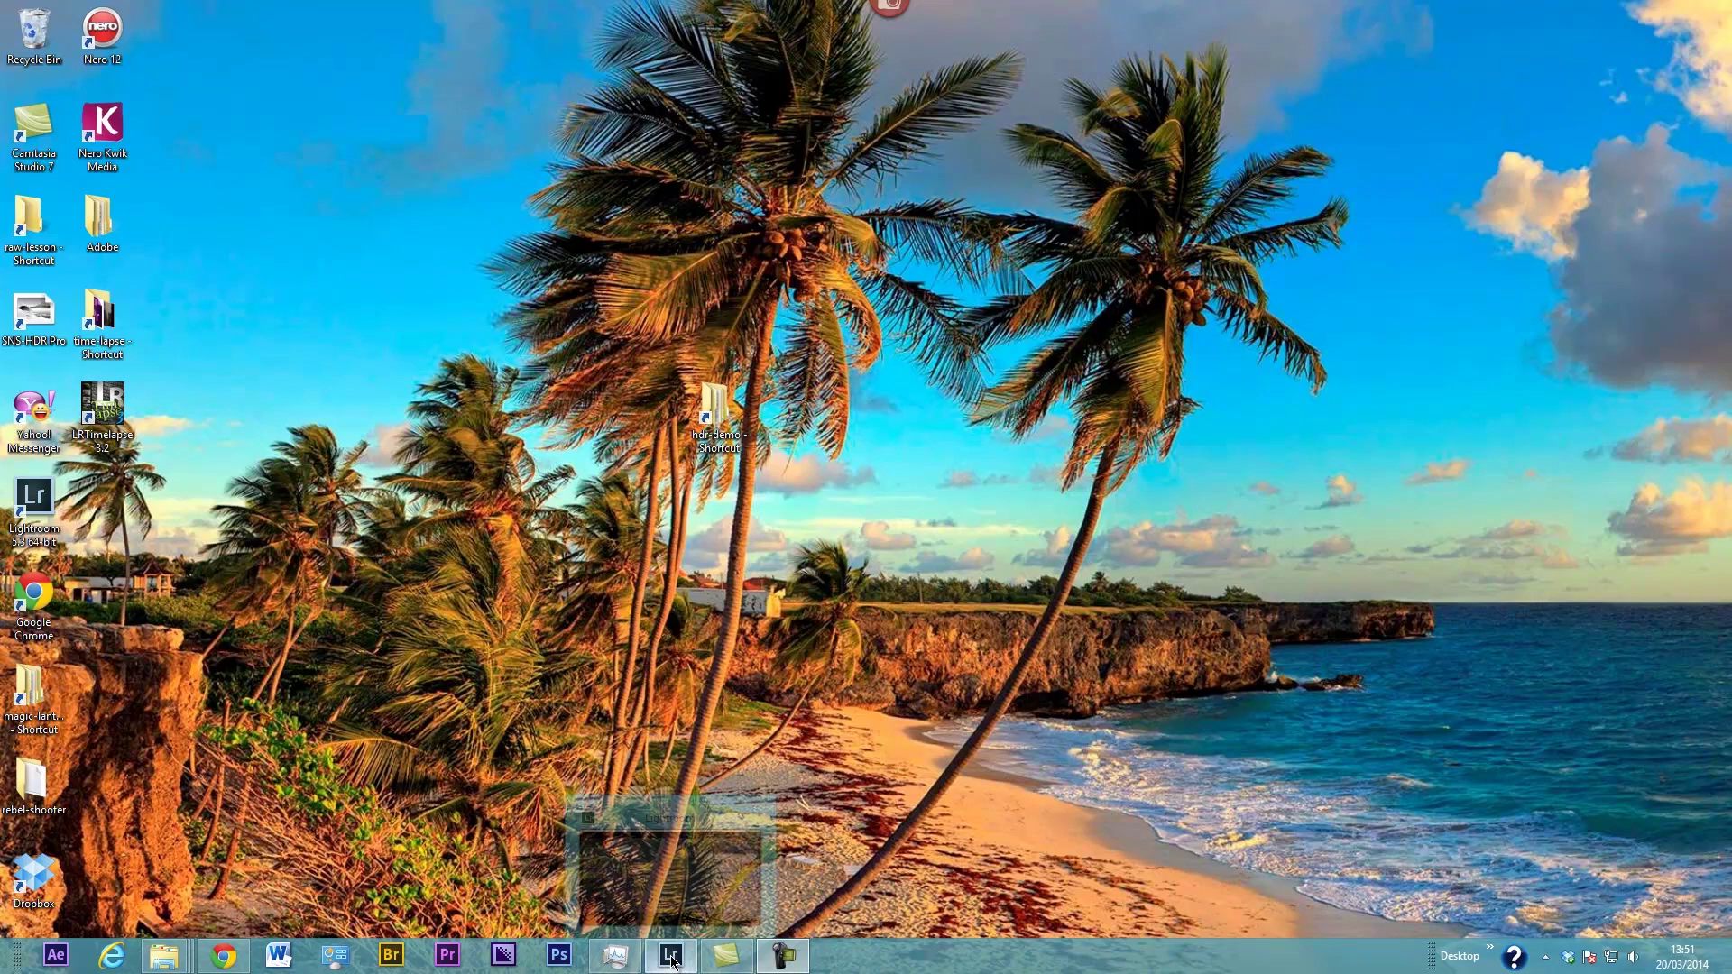
- Switch to Lightroom and import all photos from the sequence2 folder, adding them to the catalog without moving them
left_click(671, 956)
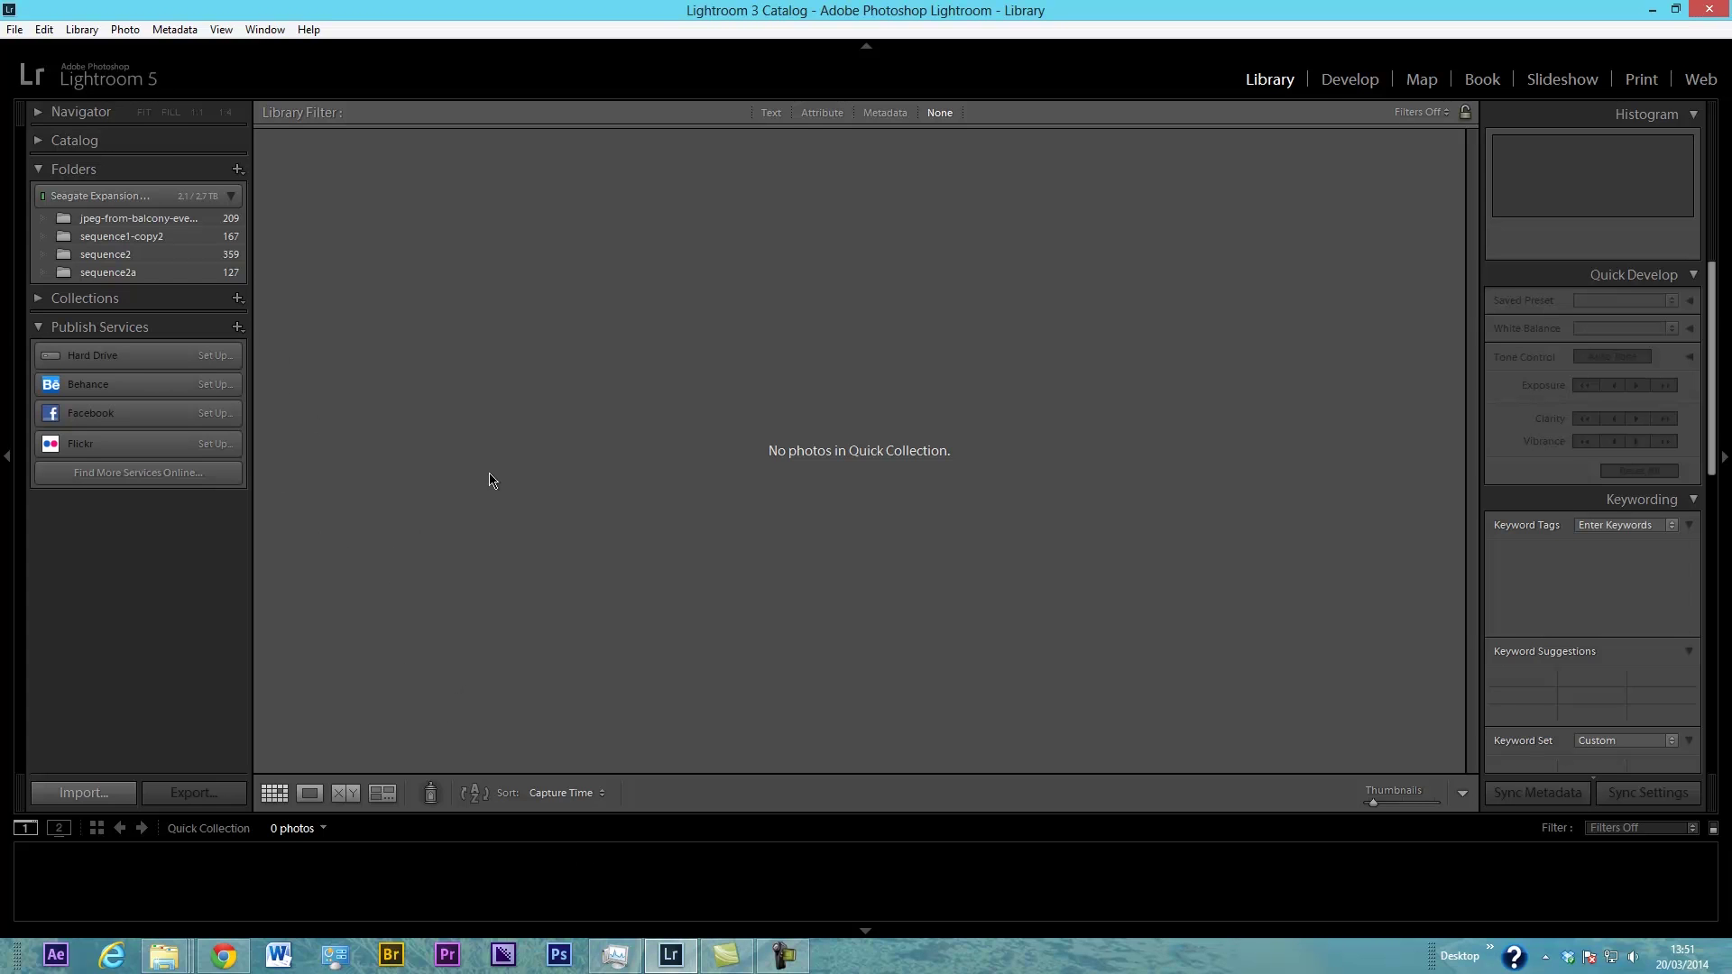
left_click(16, 32)
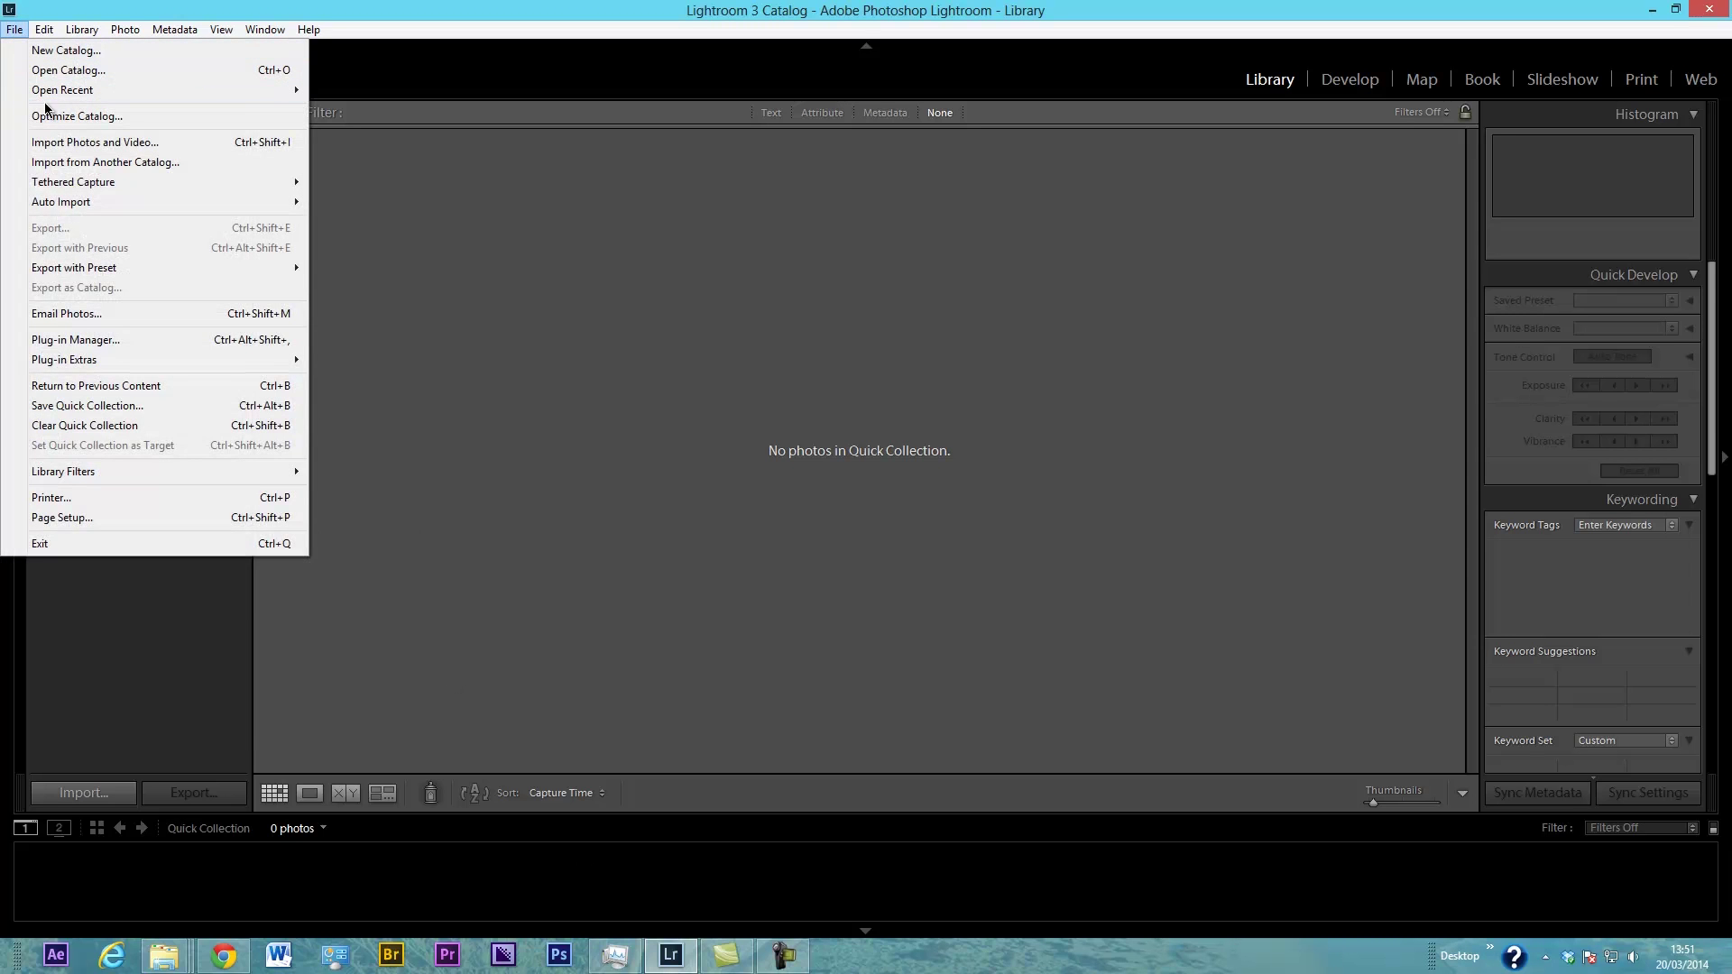
left_click(58, 147)
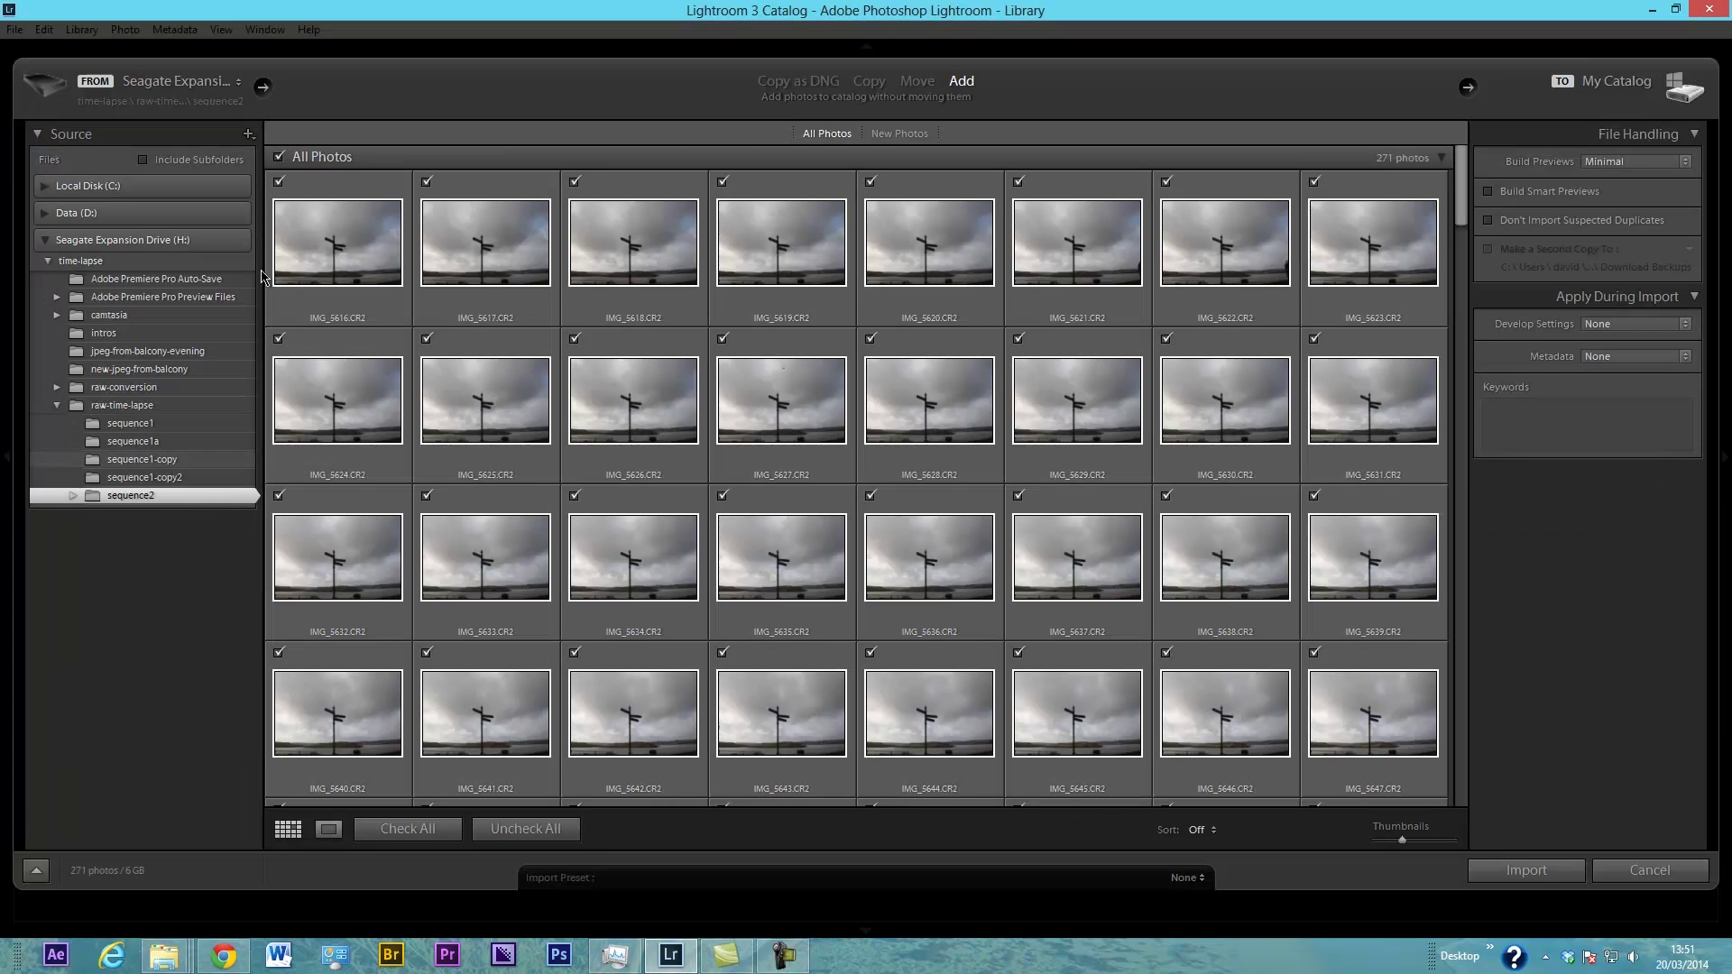
scroll(1435, 410, "down", 15)
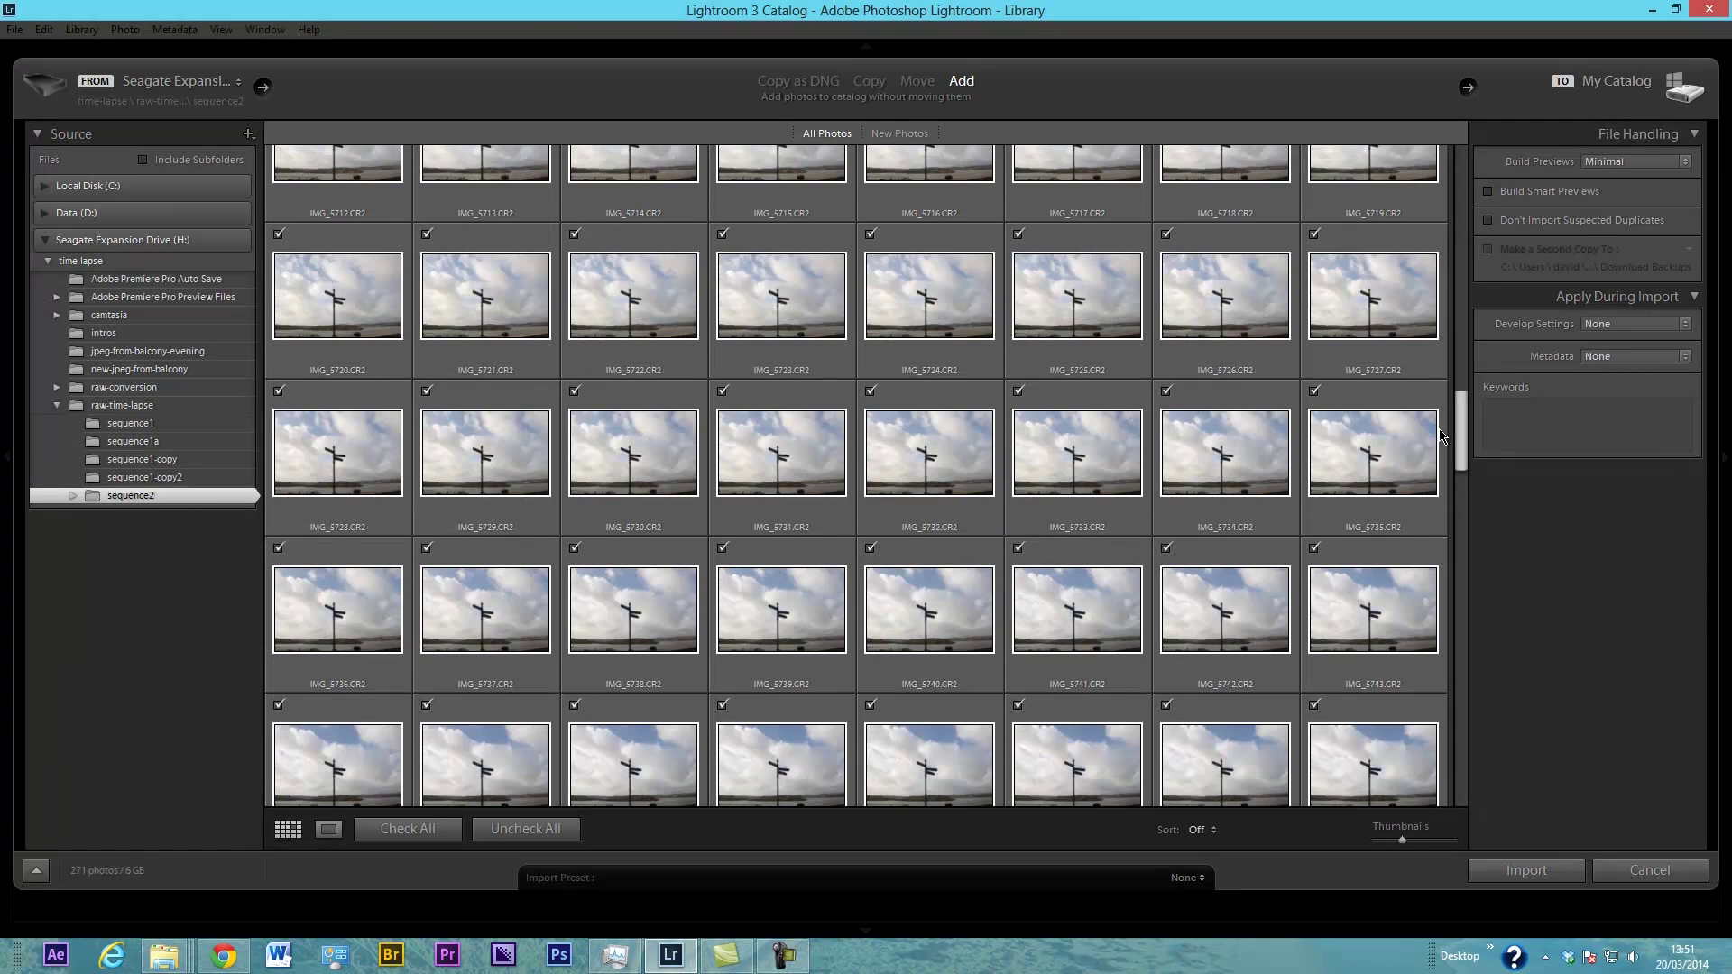
scroll(1435, 411, "up", 9)
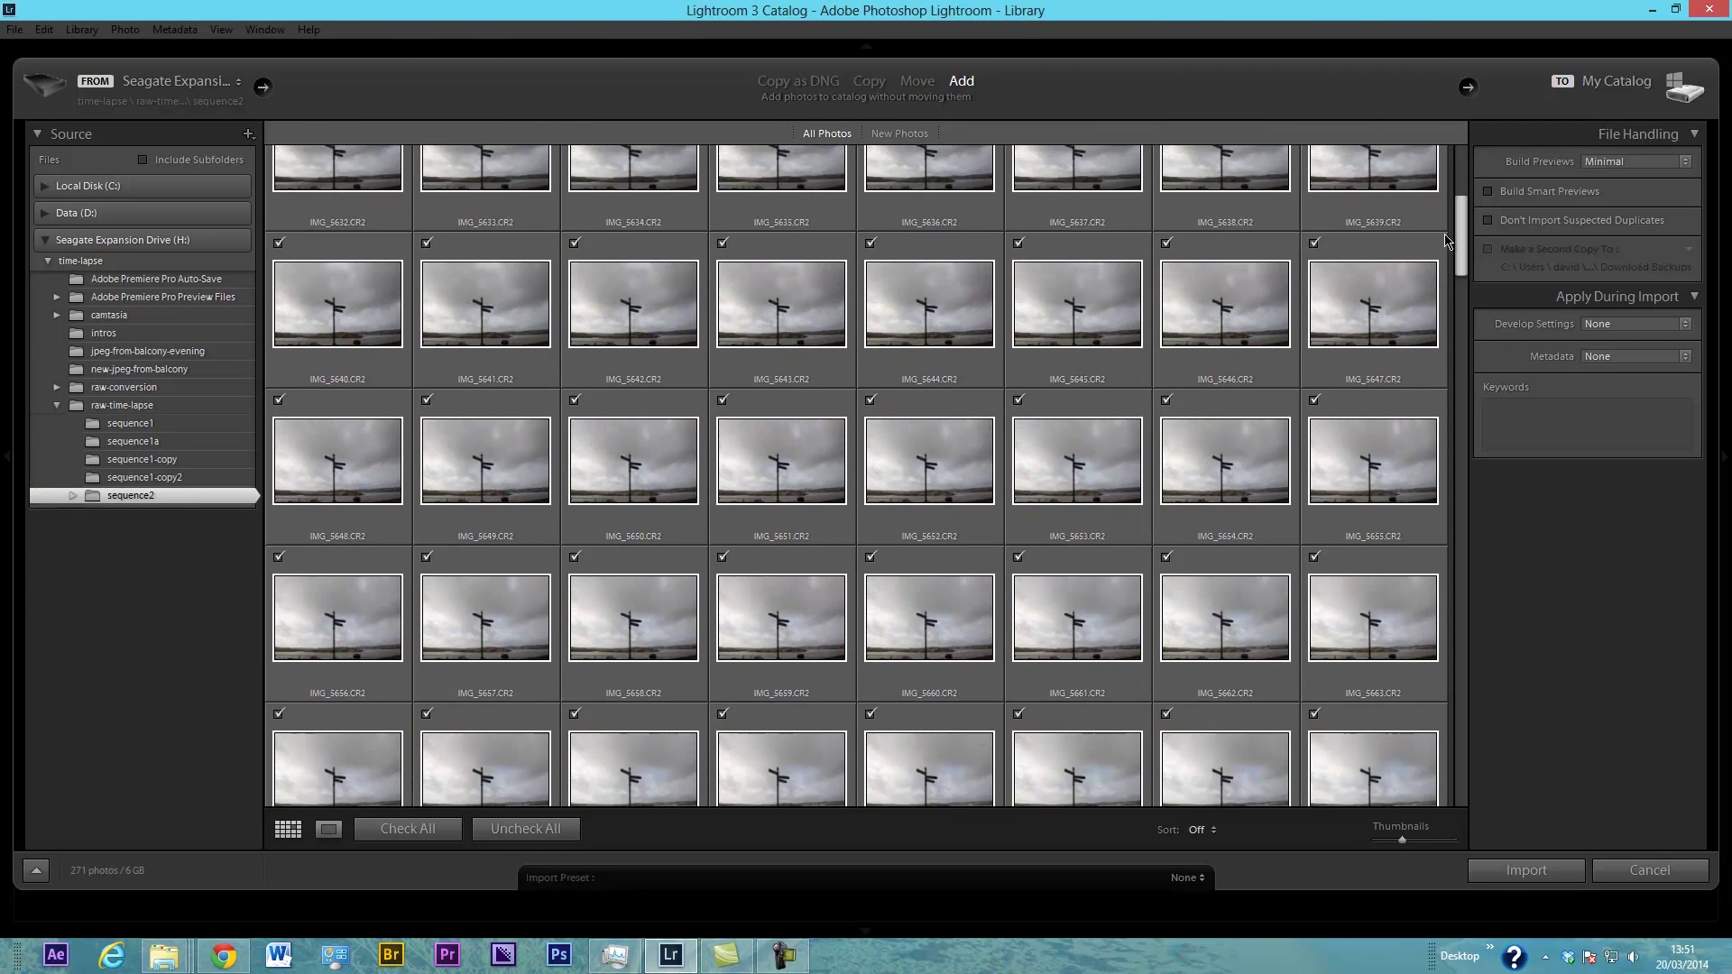
scroll(1445, 223, "up", 3)
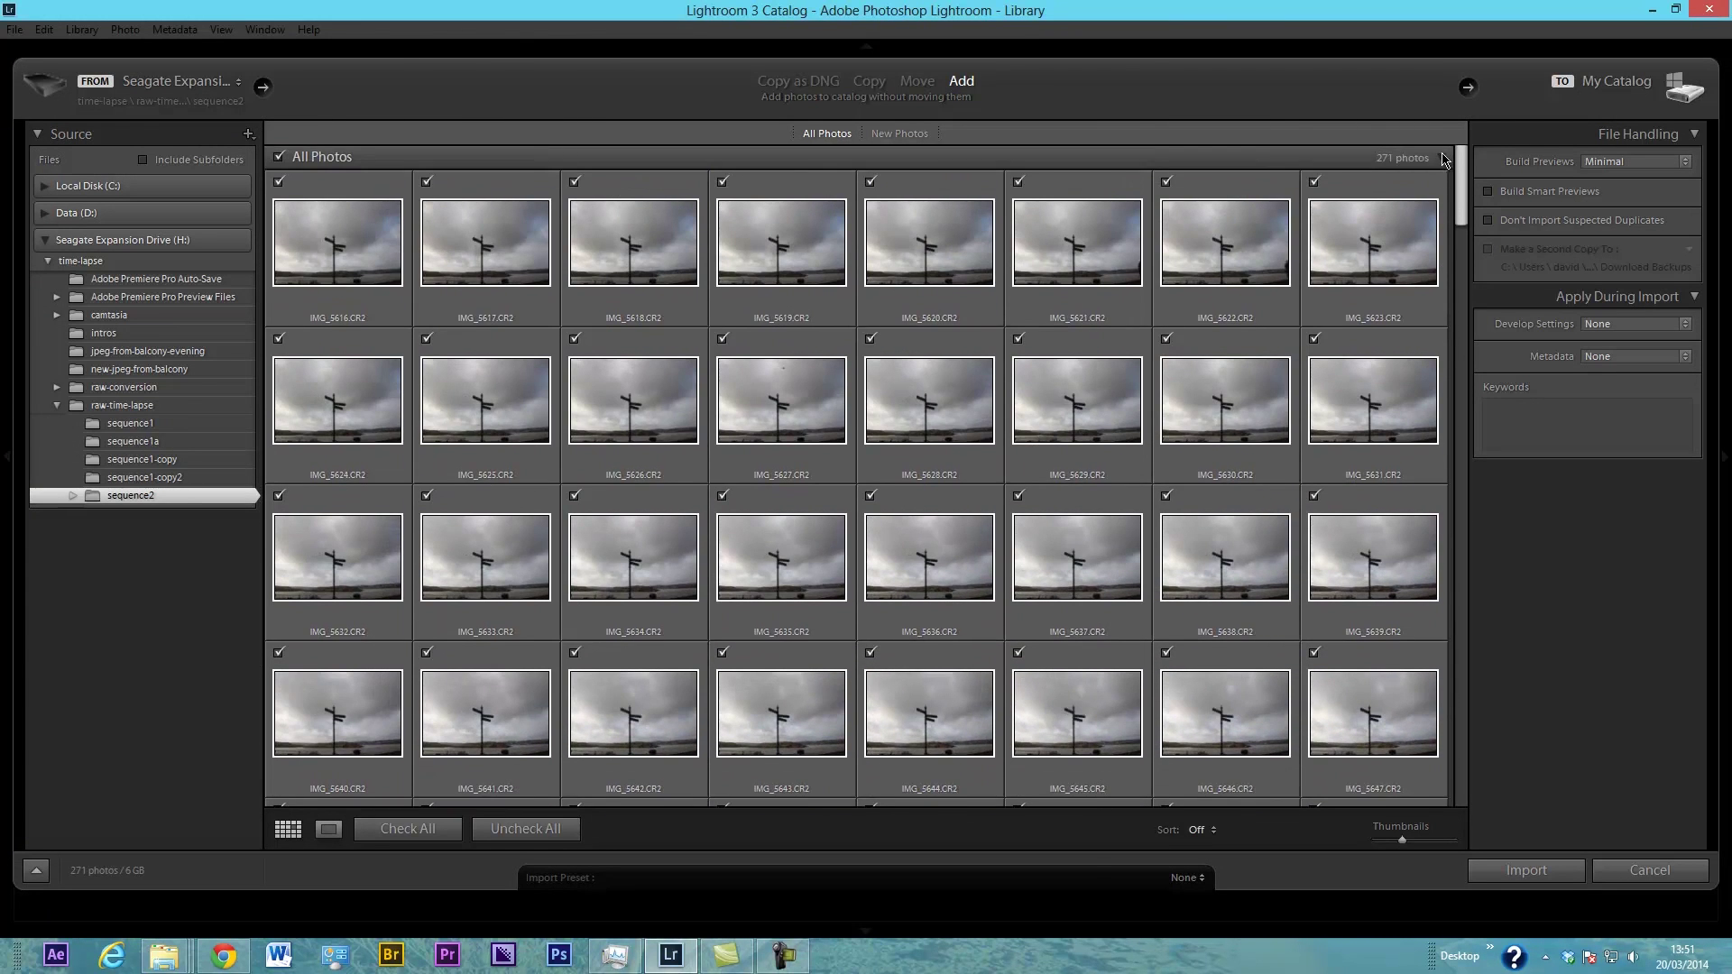
left_click(1527, 871)
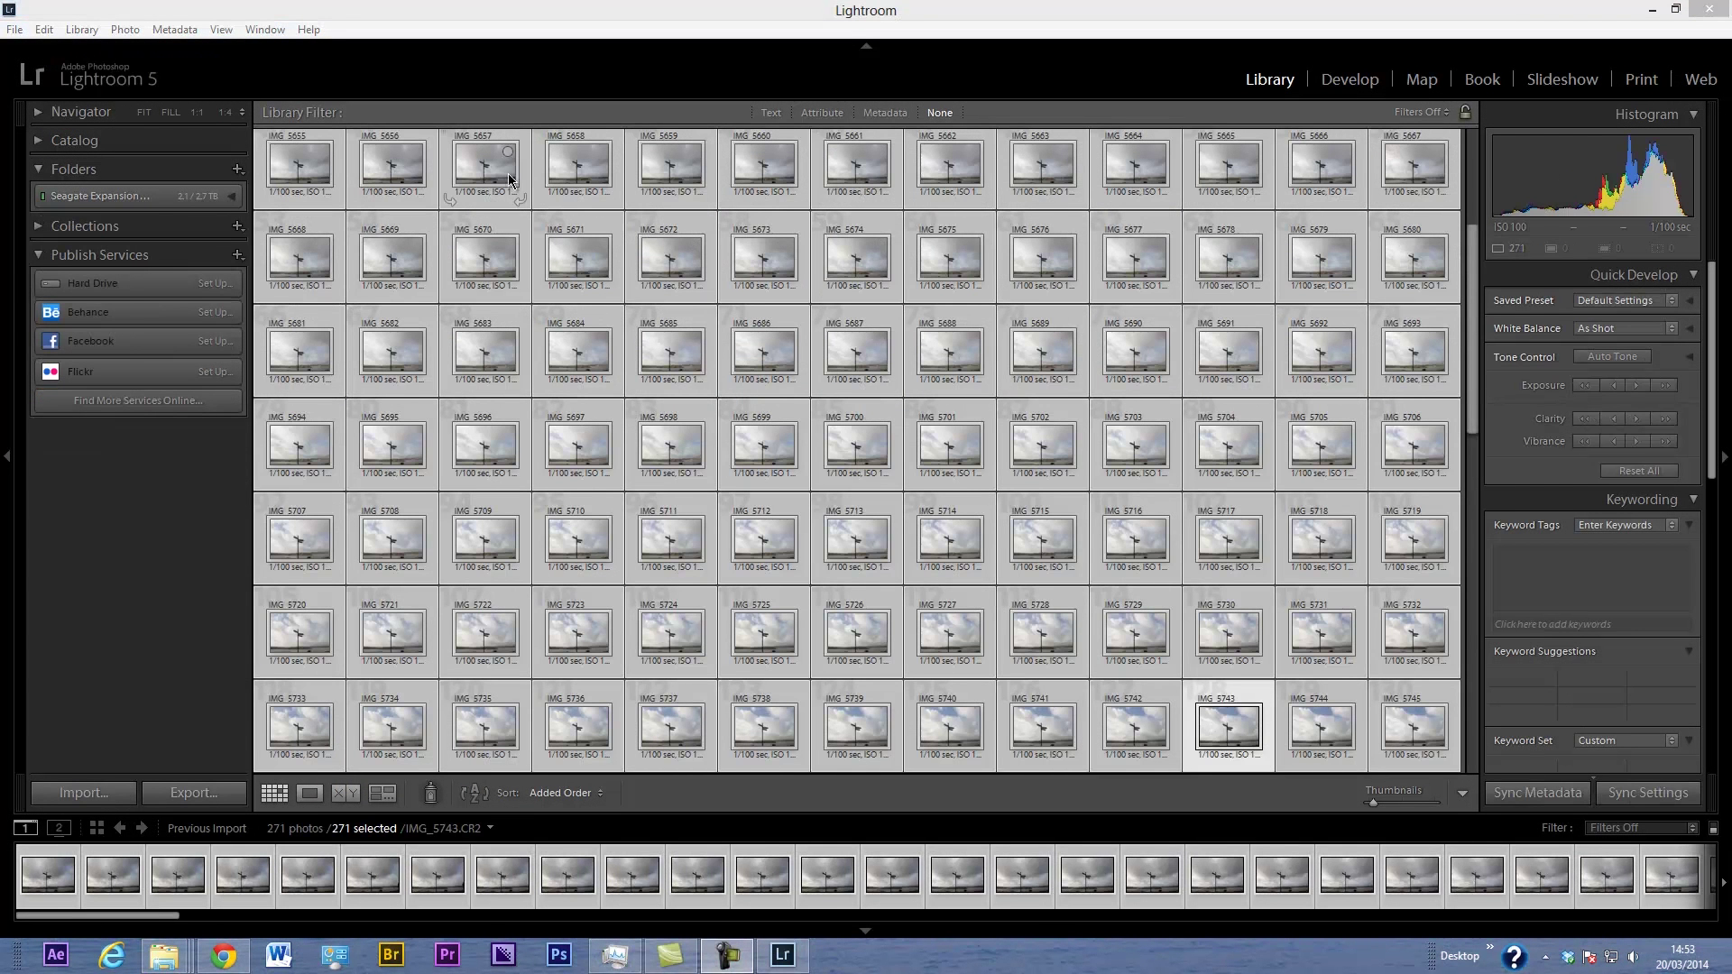
- Browse the imported sequence in the Develop module and select only IMG_5705.CR2 for editing
left_click(304, 162)
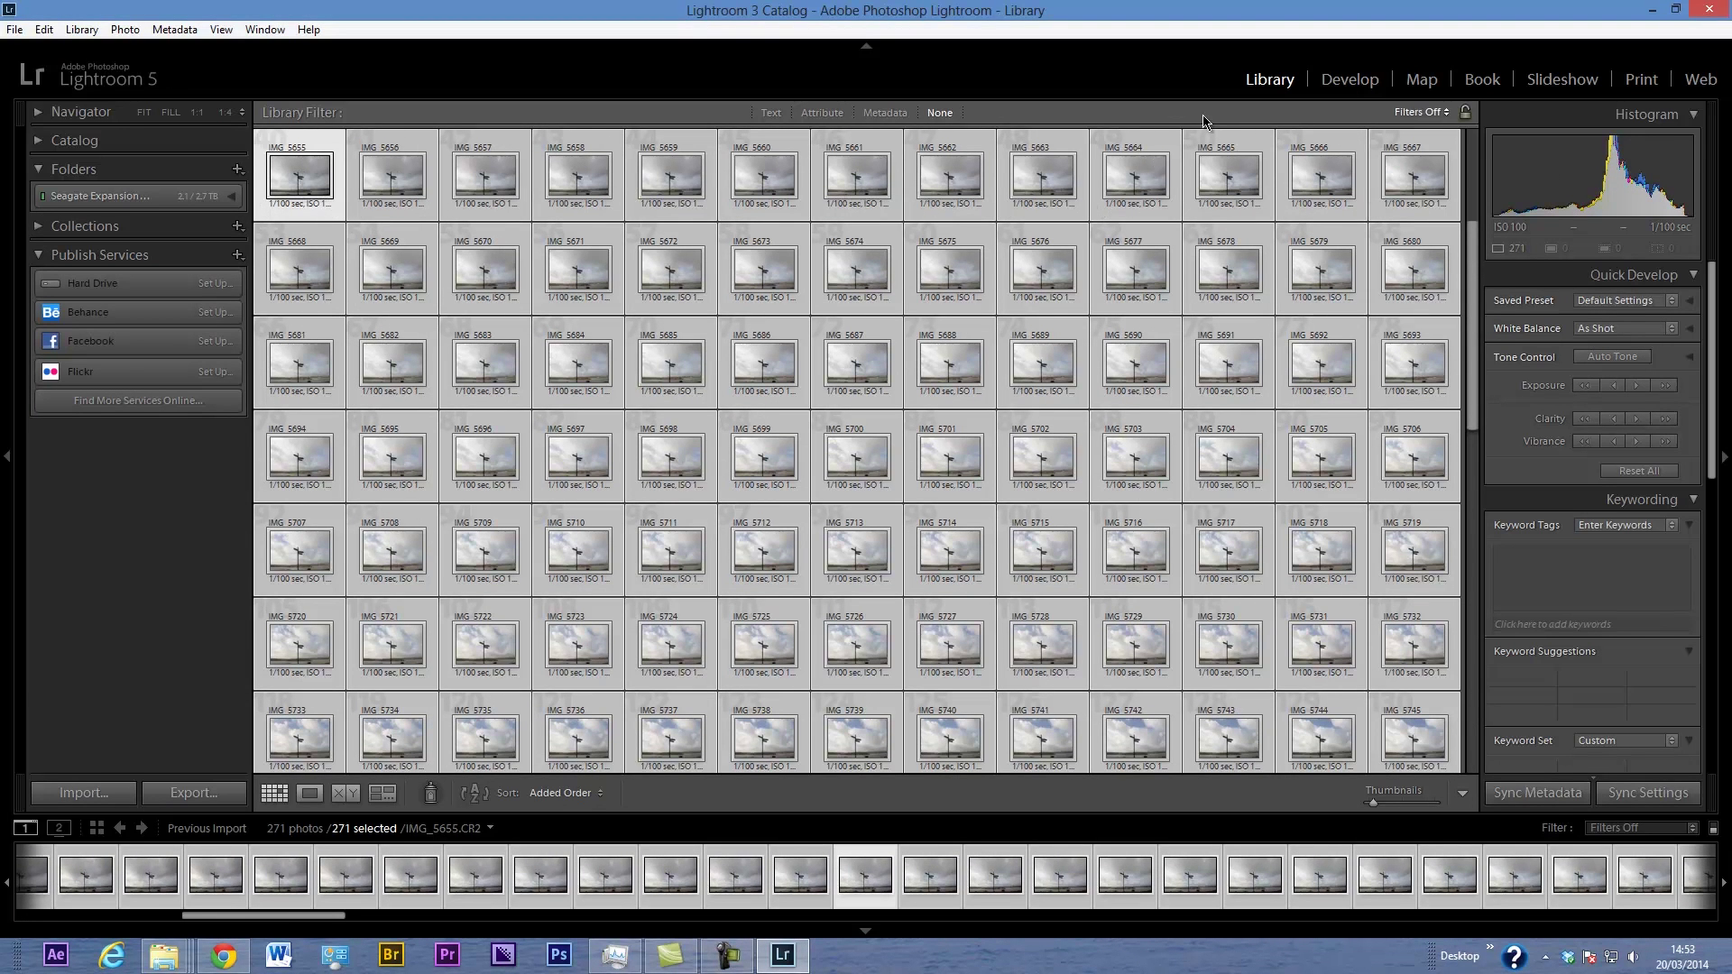
left_click(1348, 82)
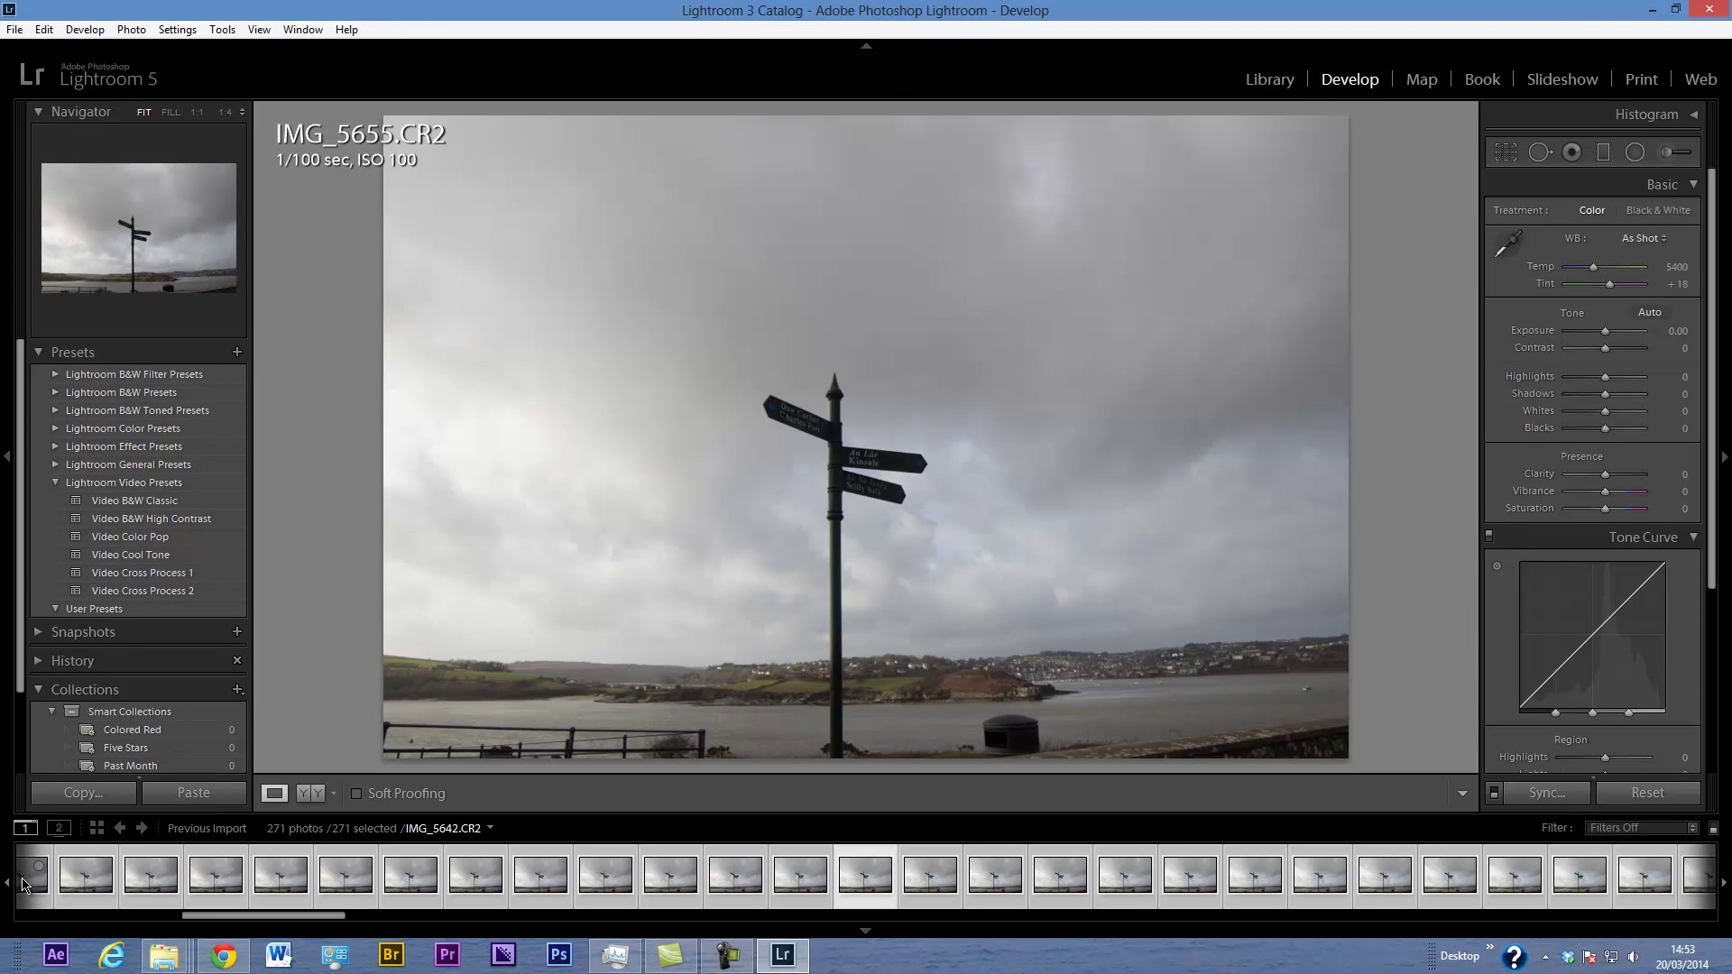
left_click(24, 884)
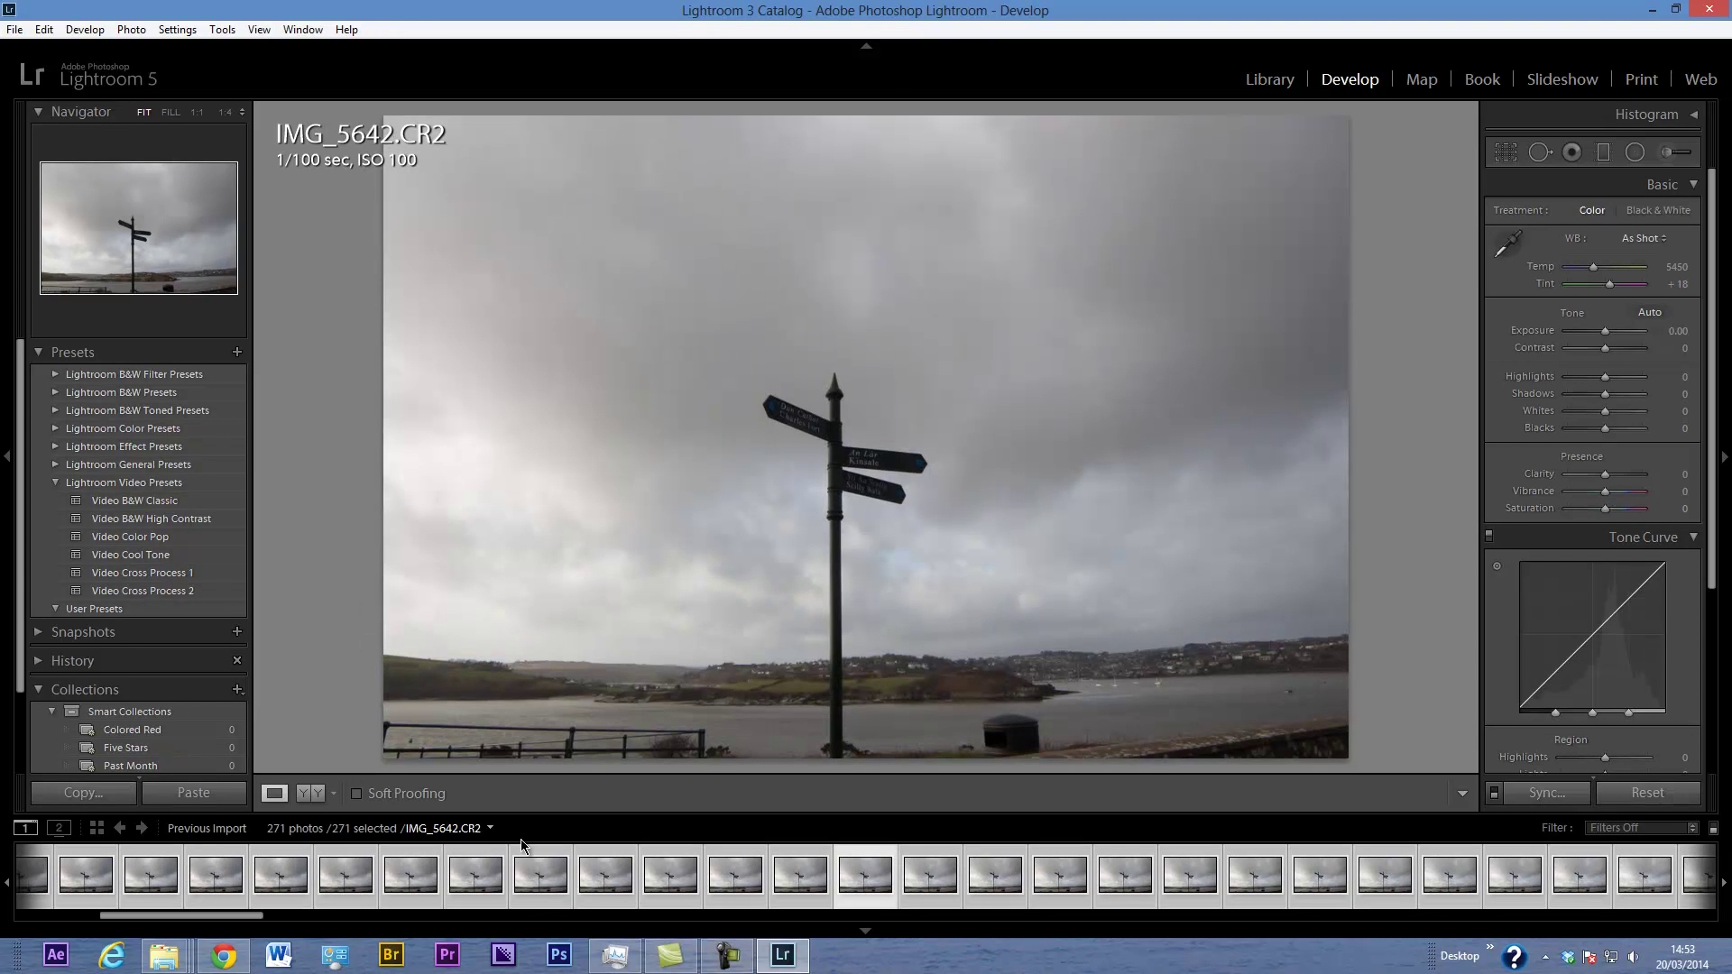
left_click_drag(252, 920, 679, 919)
left_click(799, 871)
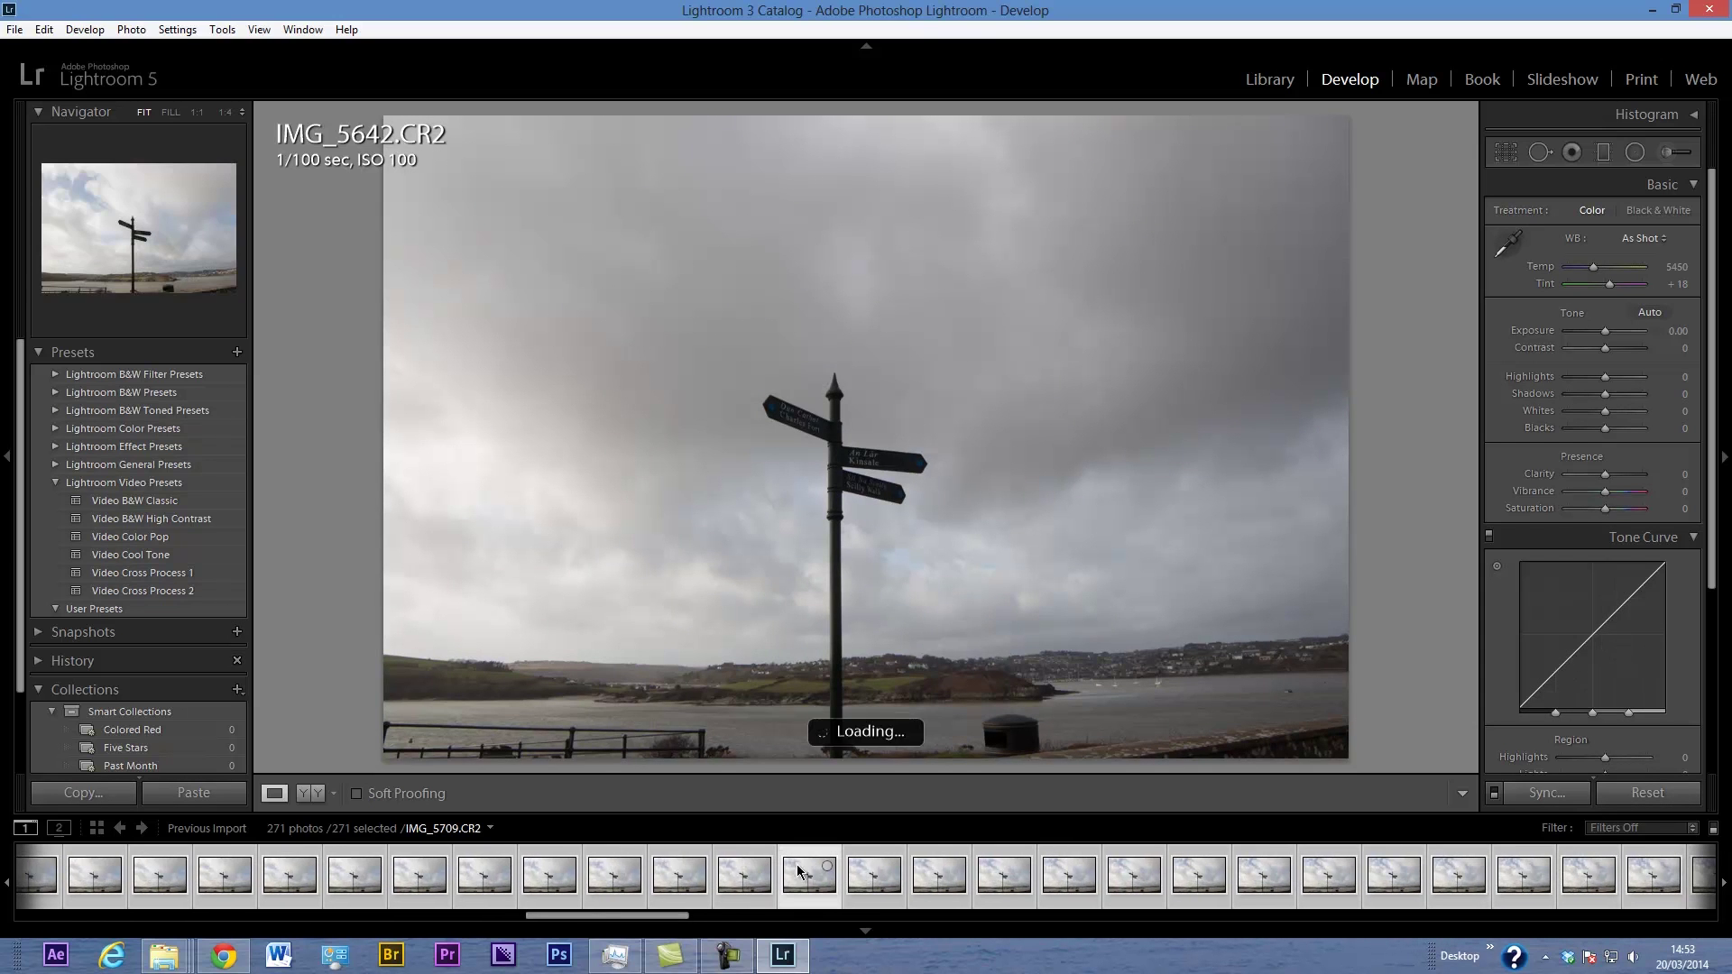
left_click(540, 873)
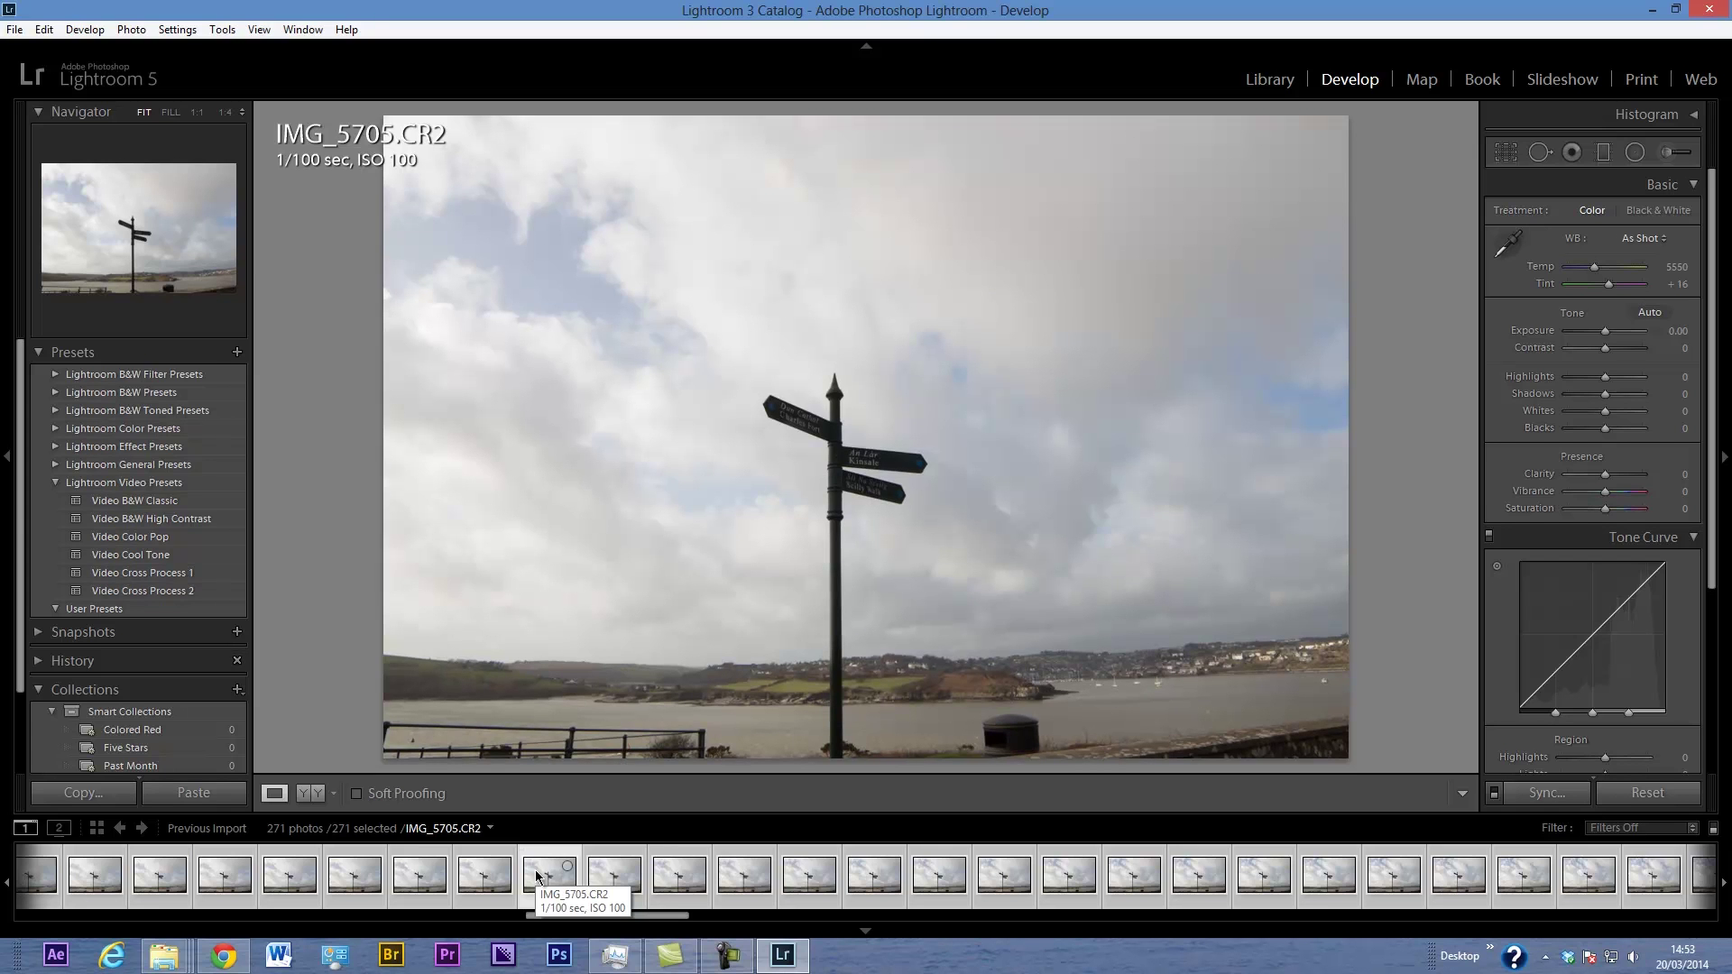
left_click(536, 874)
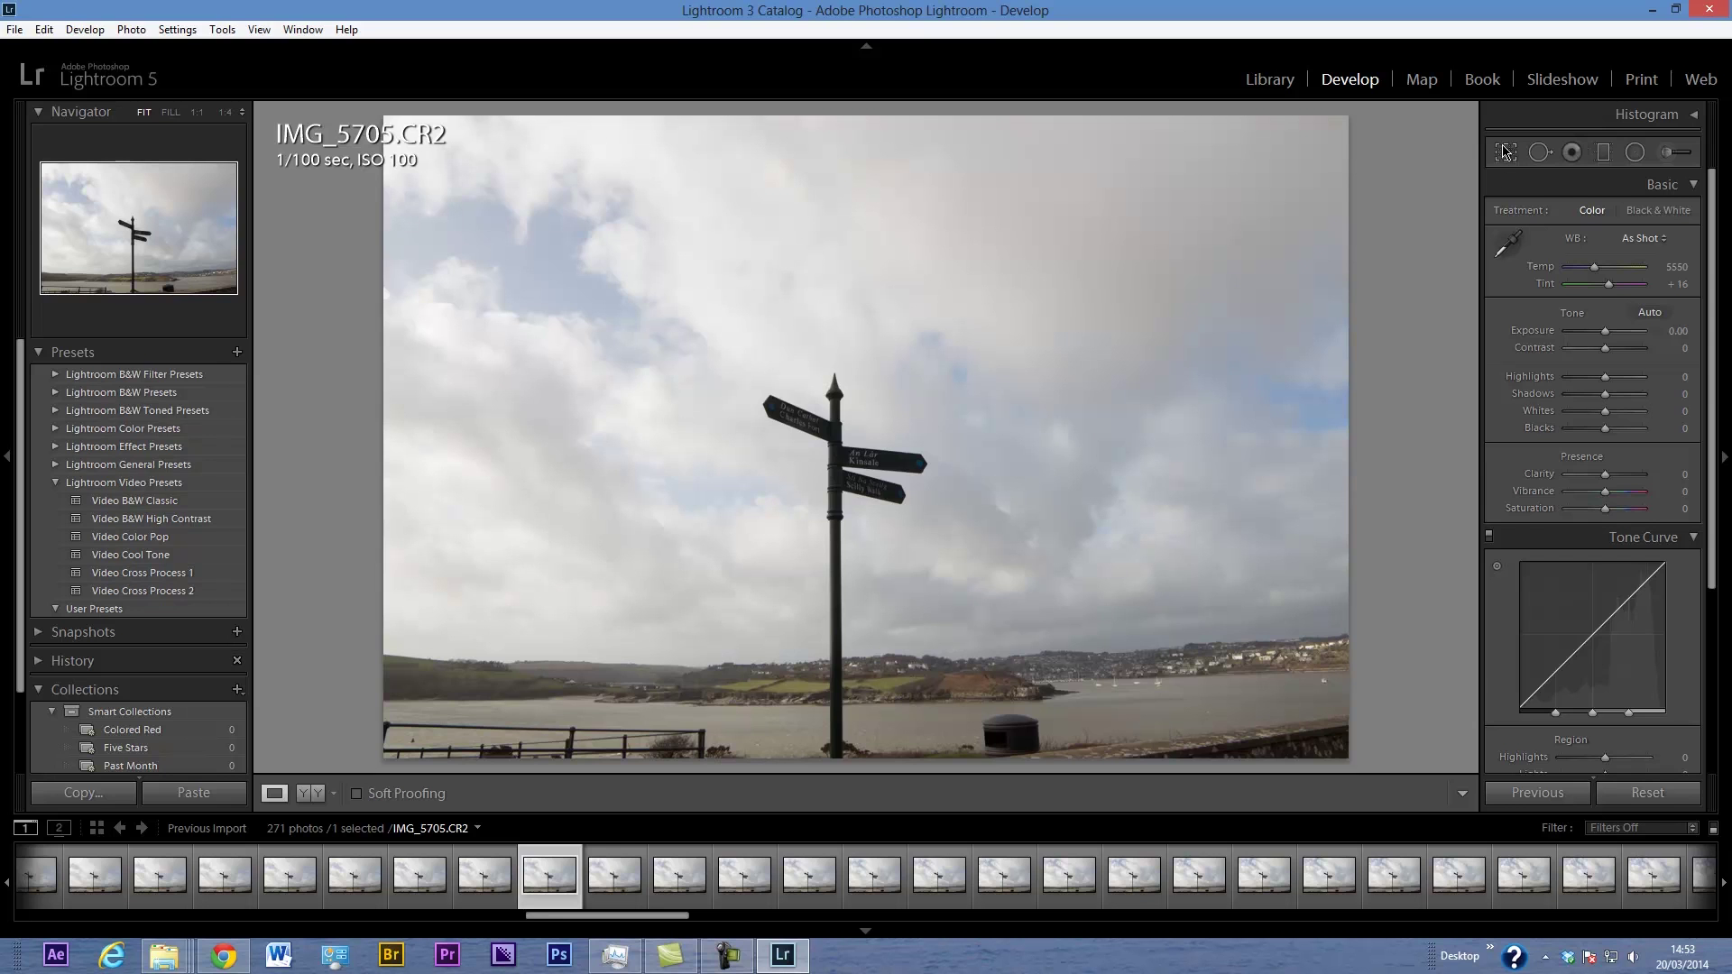
- Try the Cloudy and Shade white balance presets on the photo and restore As Shot
left_click(1644, 239)
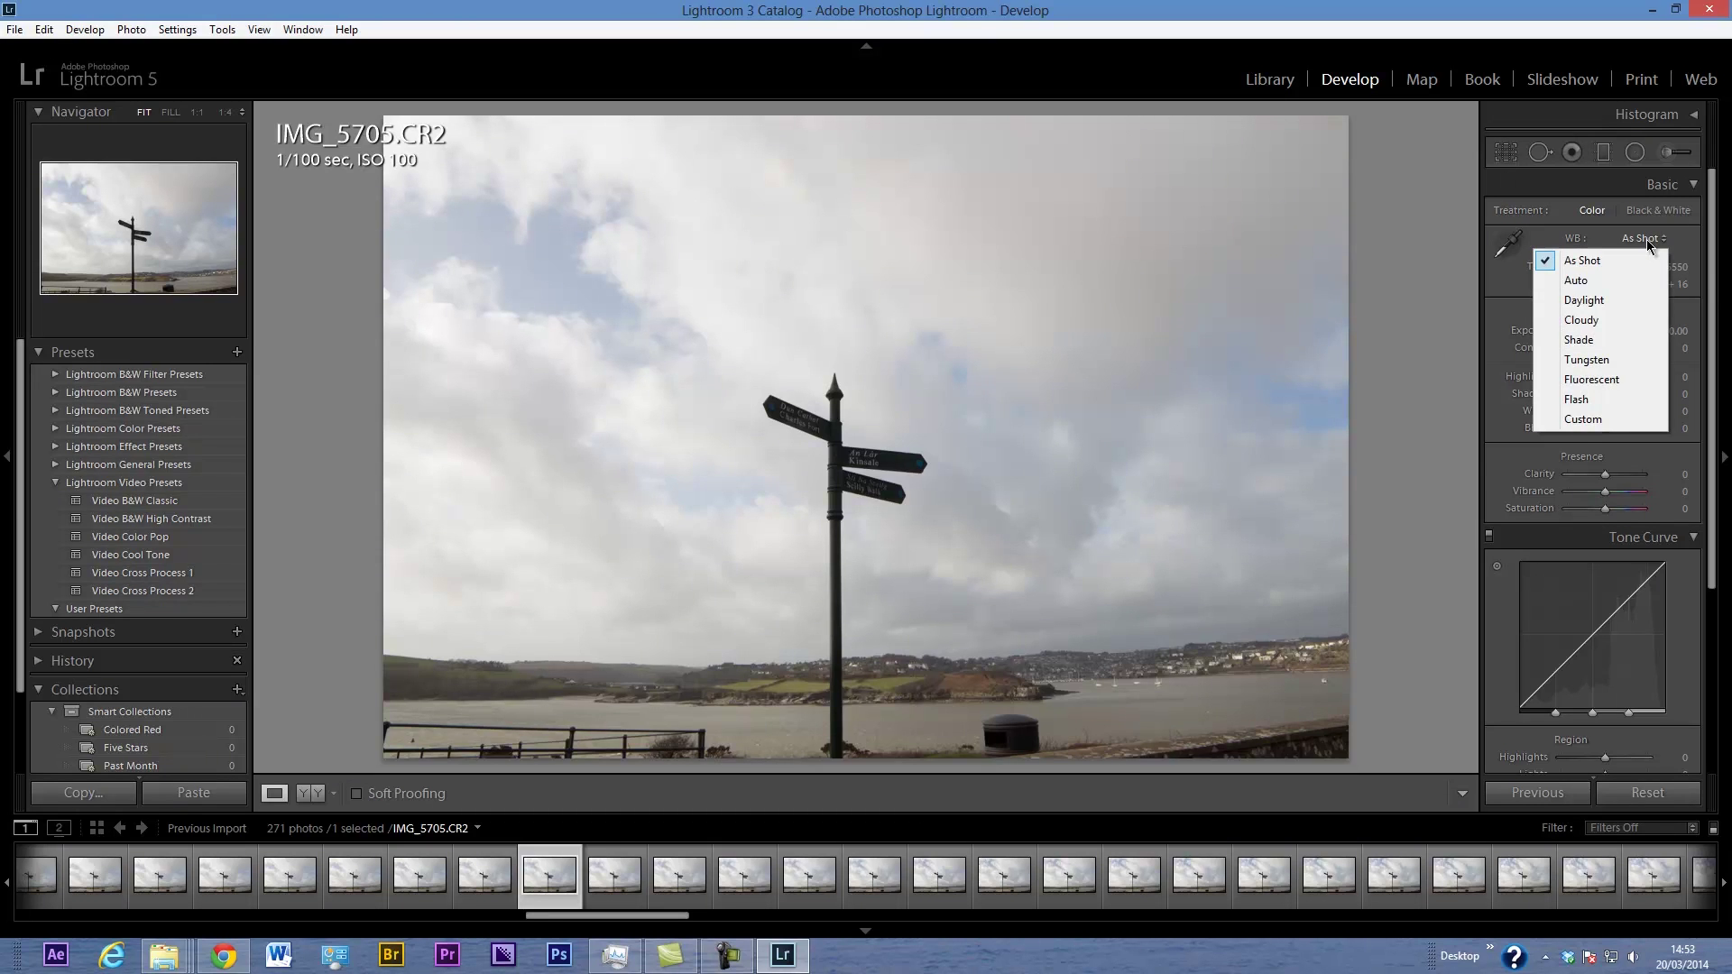
left_click(1590, 322)
left_click(1644, 239)
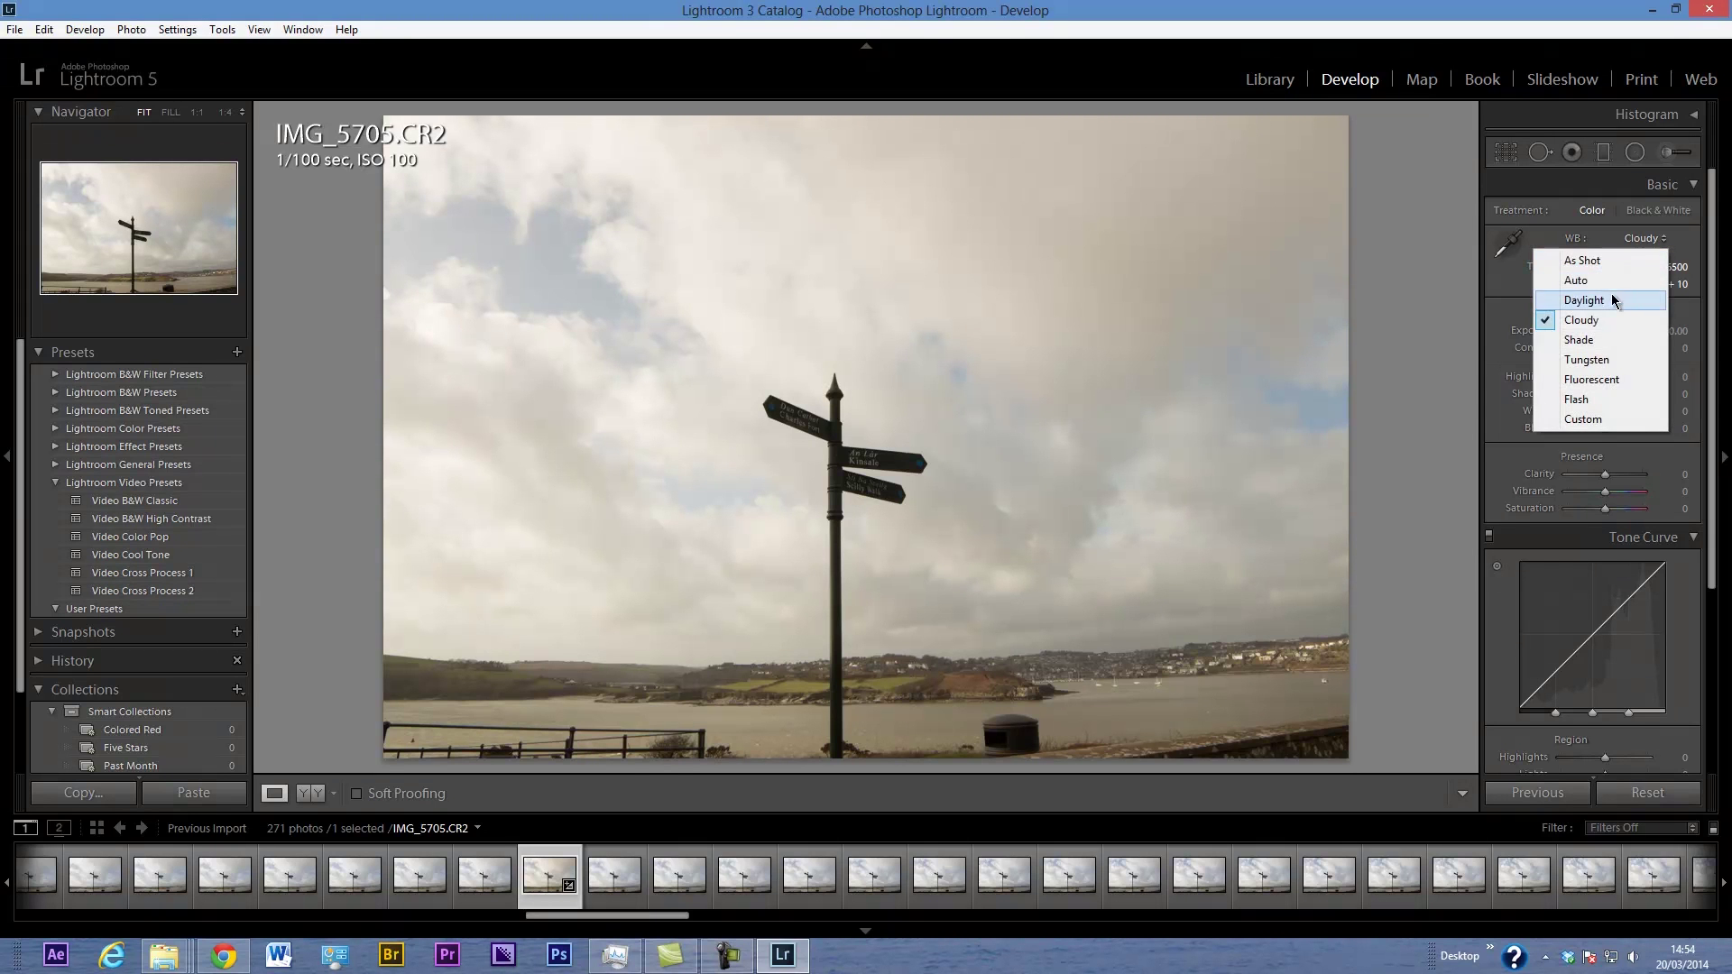
left_click(1595, 341)
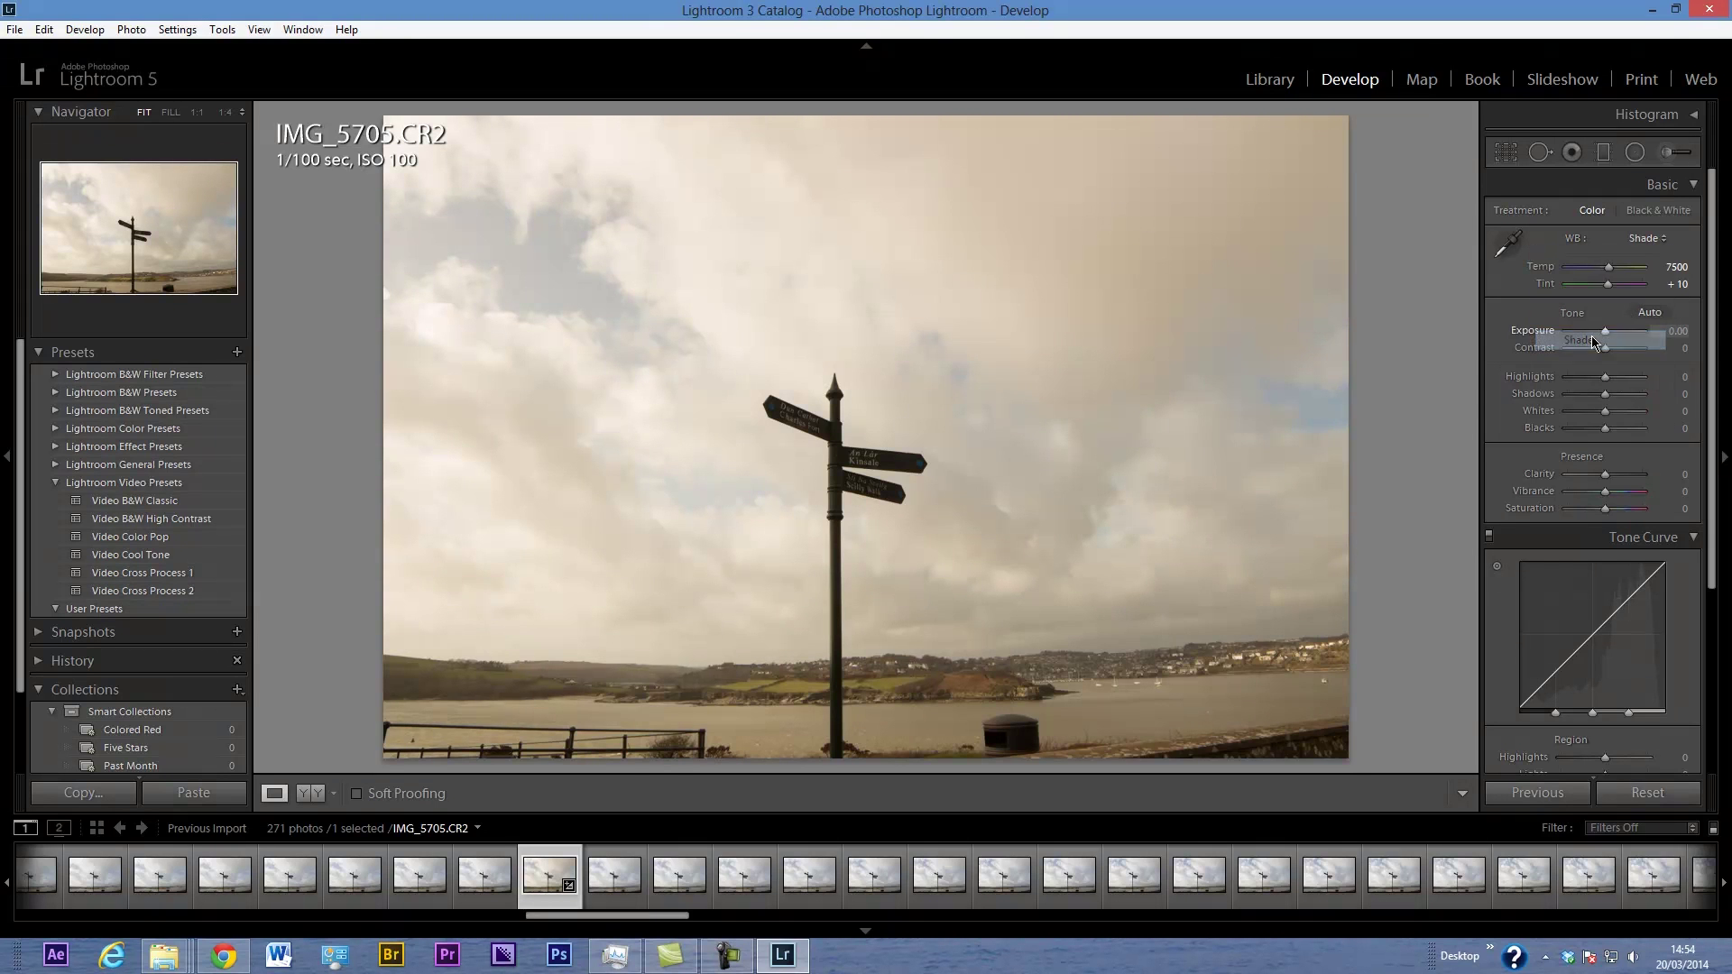
left_click(1641, 242)
left_click(1628, 262)
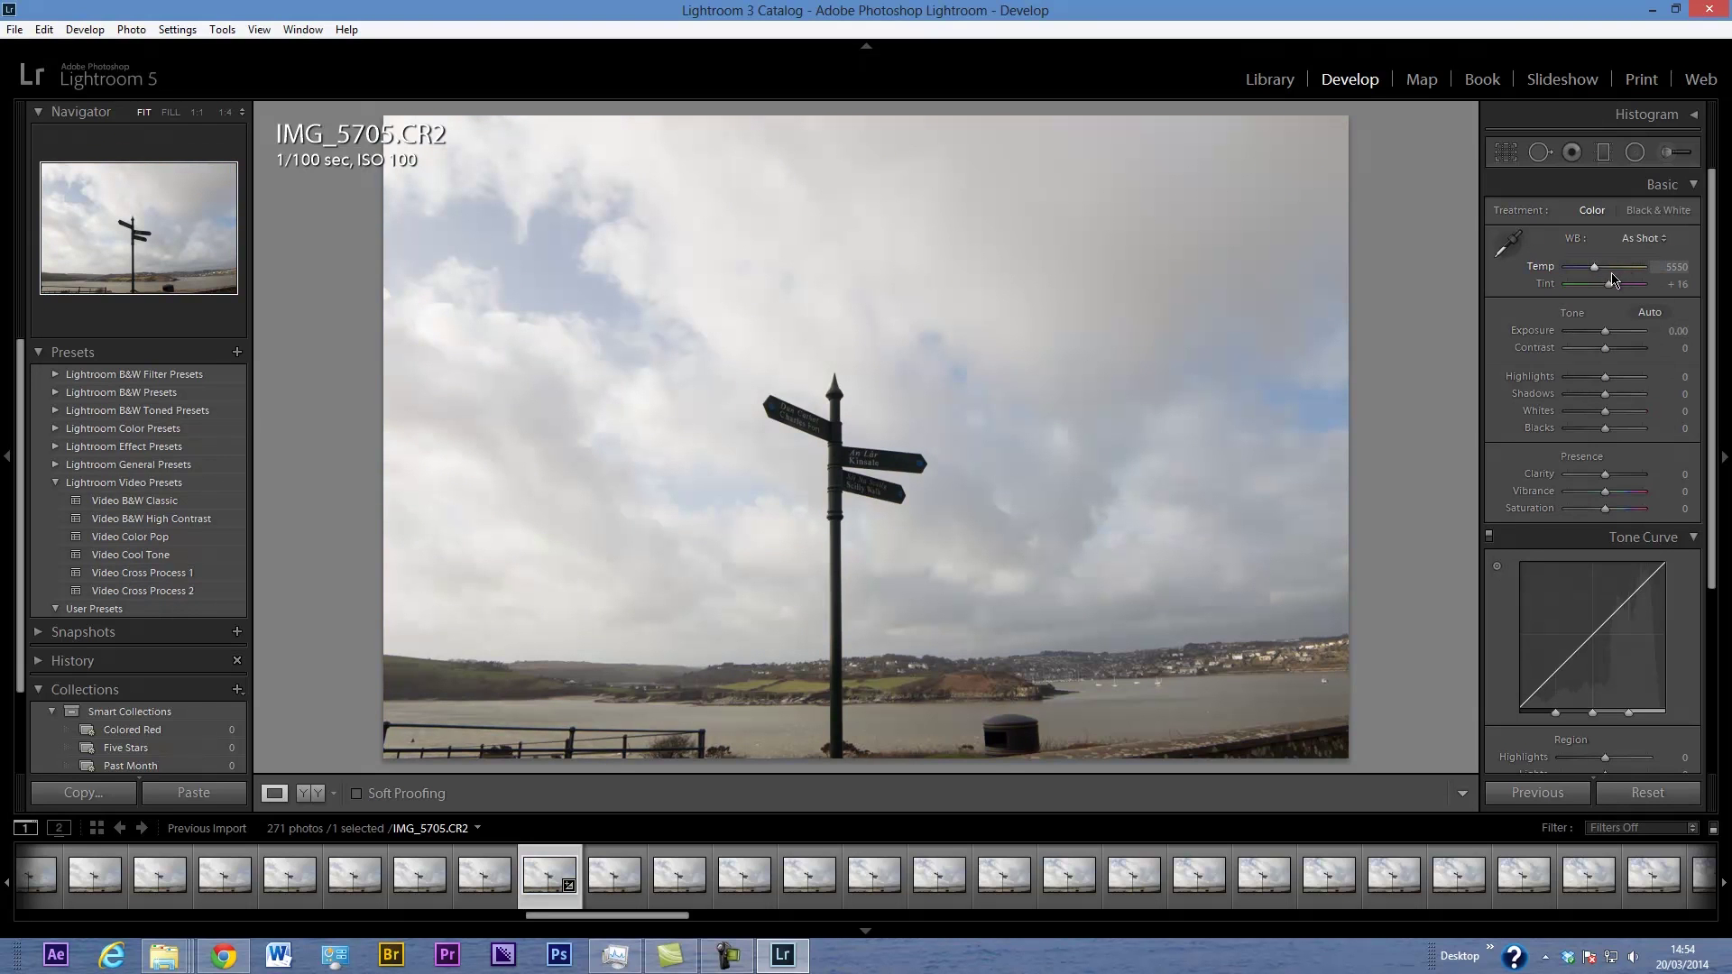
- Set the photo's temperature to 6286, exposure to −1.19 and contrast to +17
left_click_drag(1593, 270, 1600, 275)
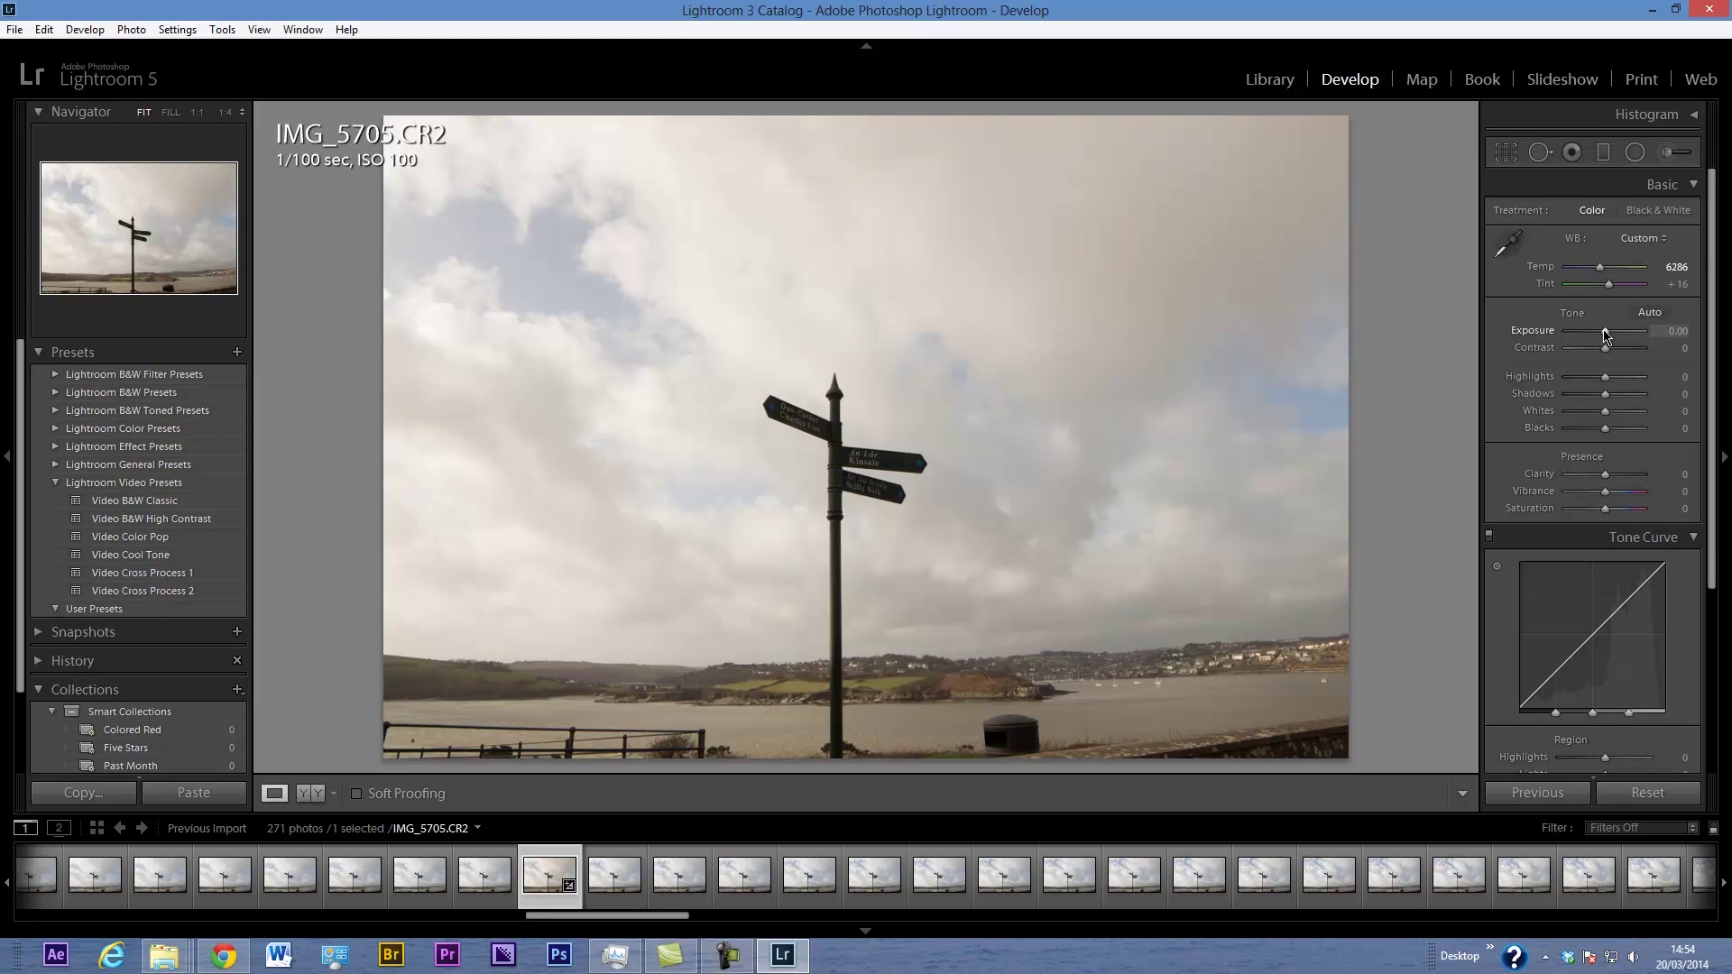
left_click_drag(1606, 333, 1597, 336)
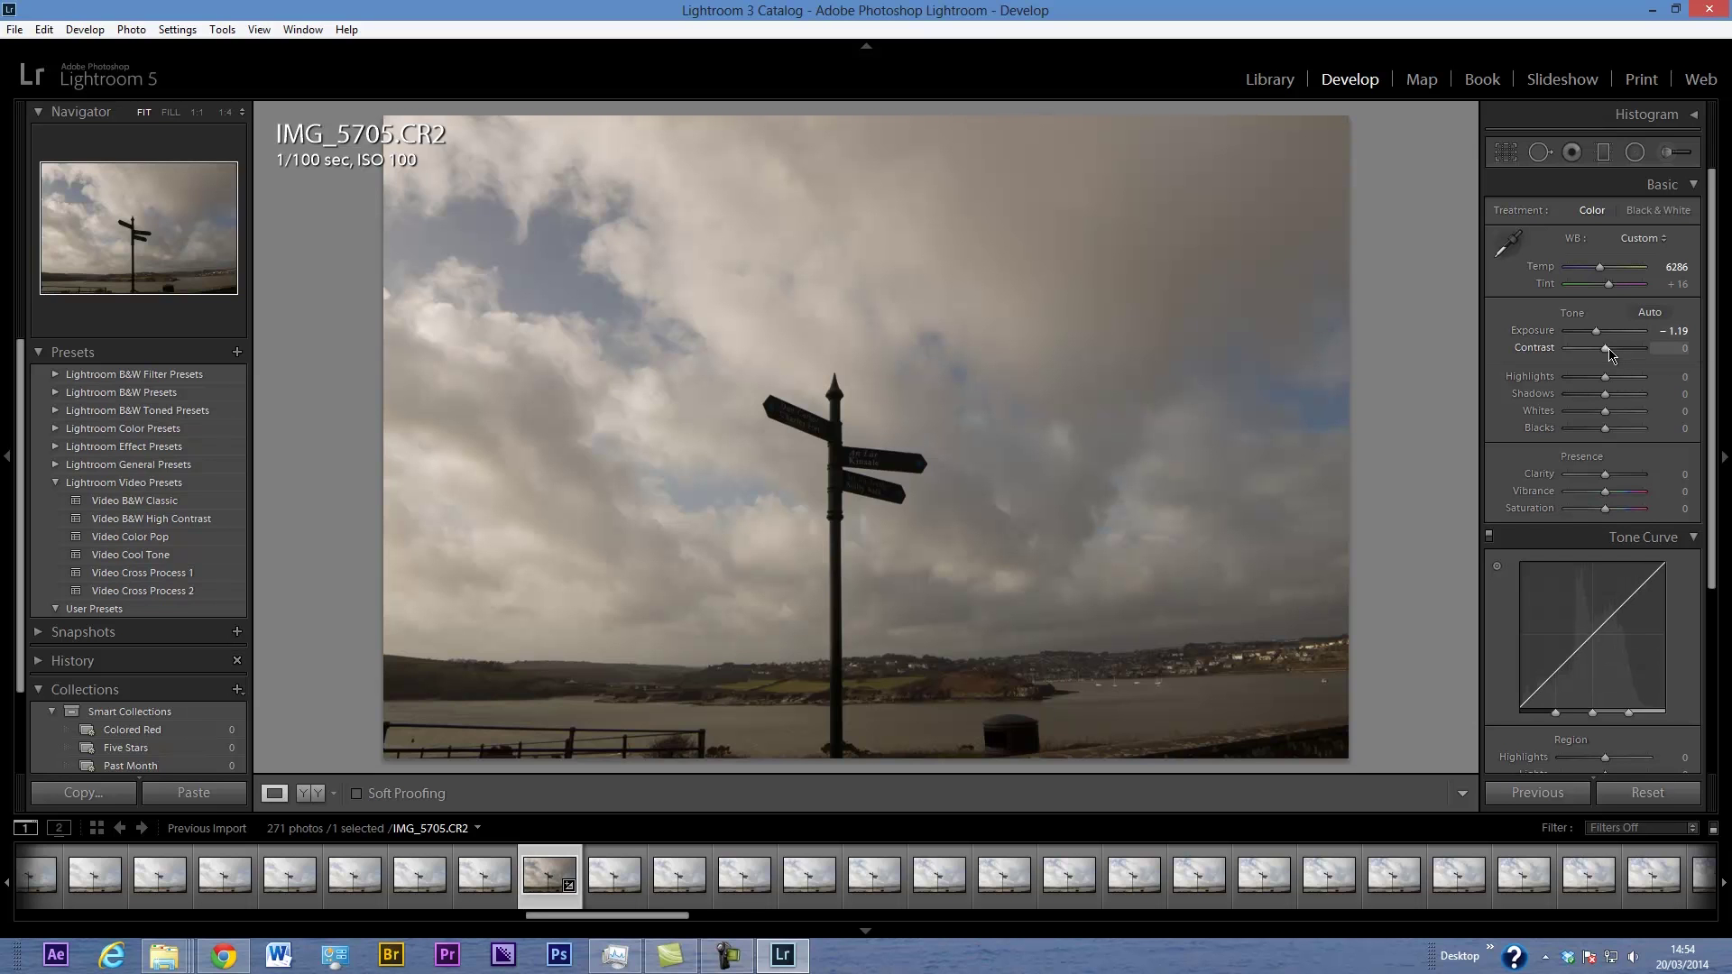
left_click_drag(1606, 348, 1612, 348)
- Set the photo's highlights to −86, shadows to +95, whites to +29 and blacks to −38
left_click_drag(1607, 383, 1572, 388)
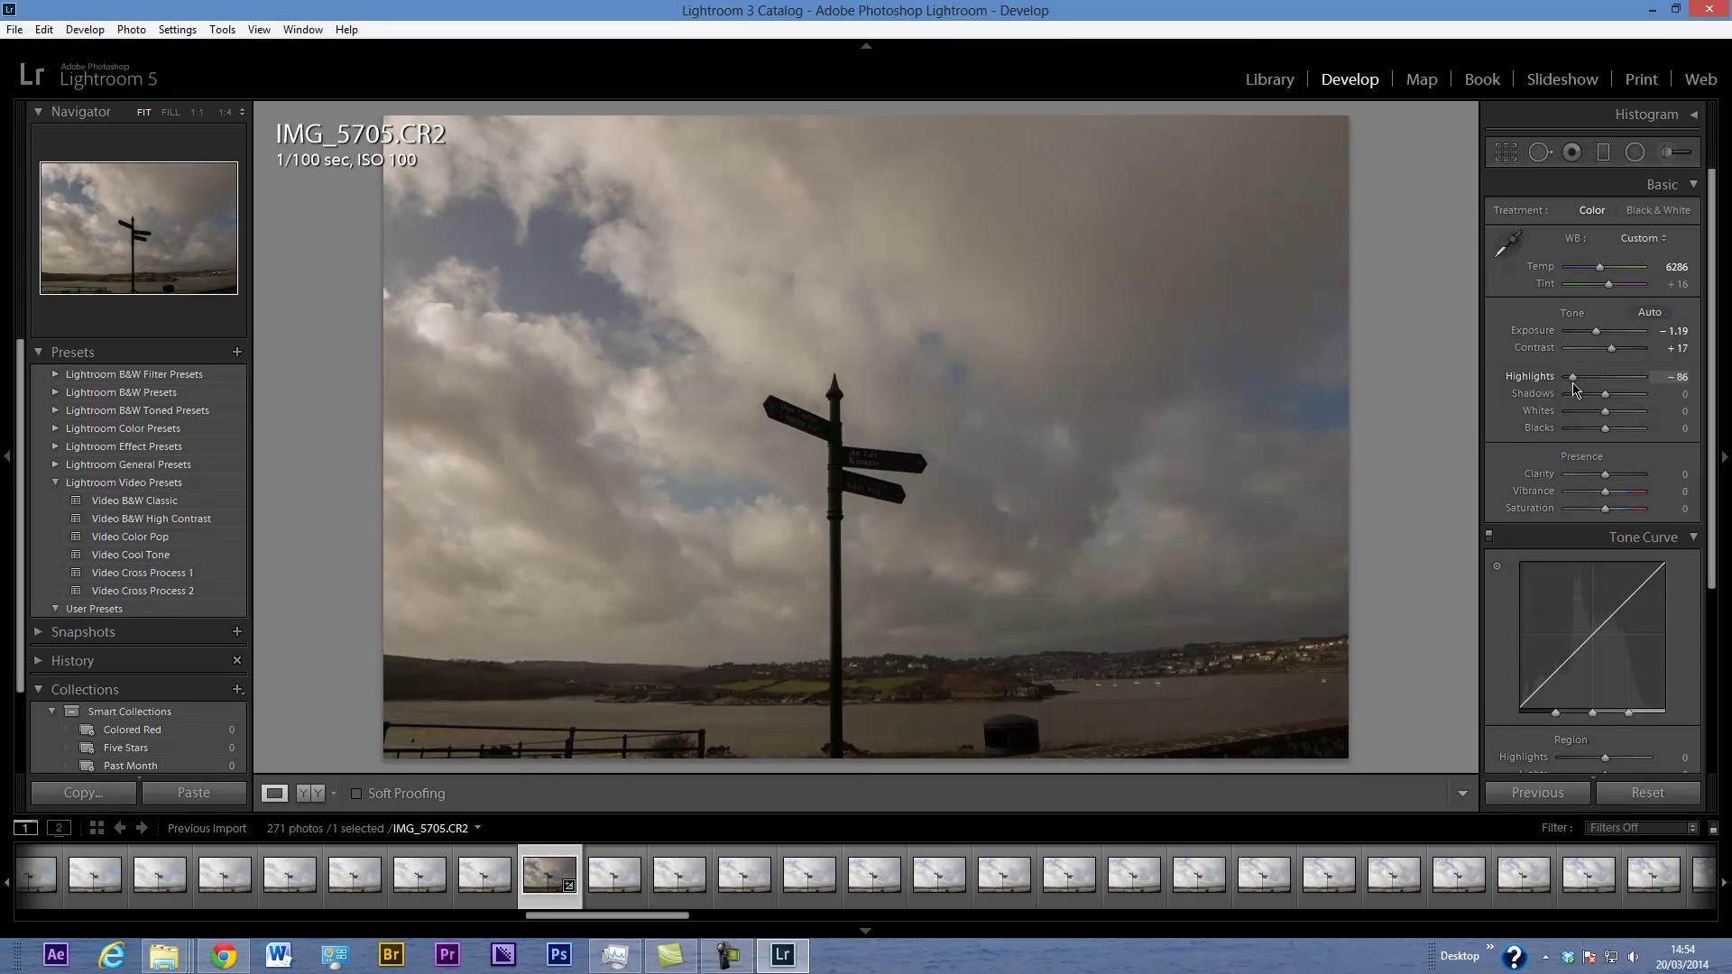
left_click_drag(1607, 400, 1642, 401)
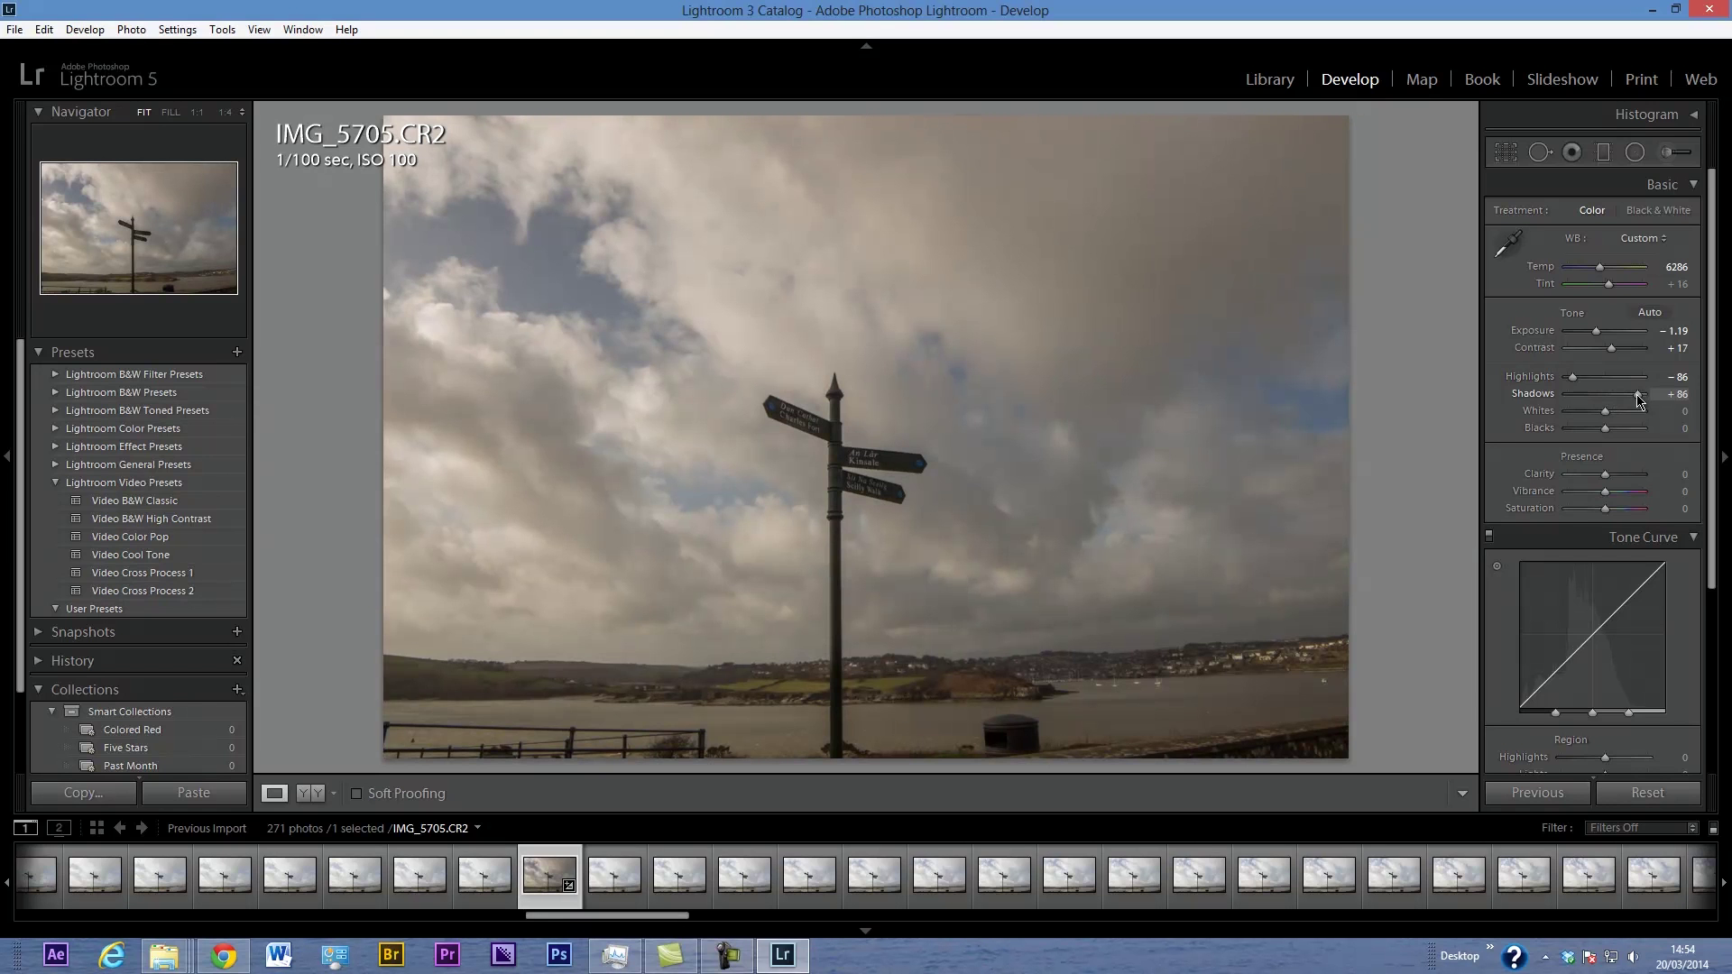
left_click_drag(1638, 396, 1638, 396)
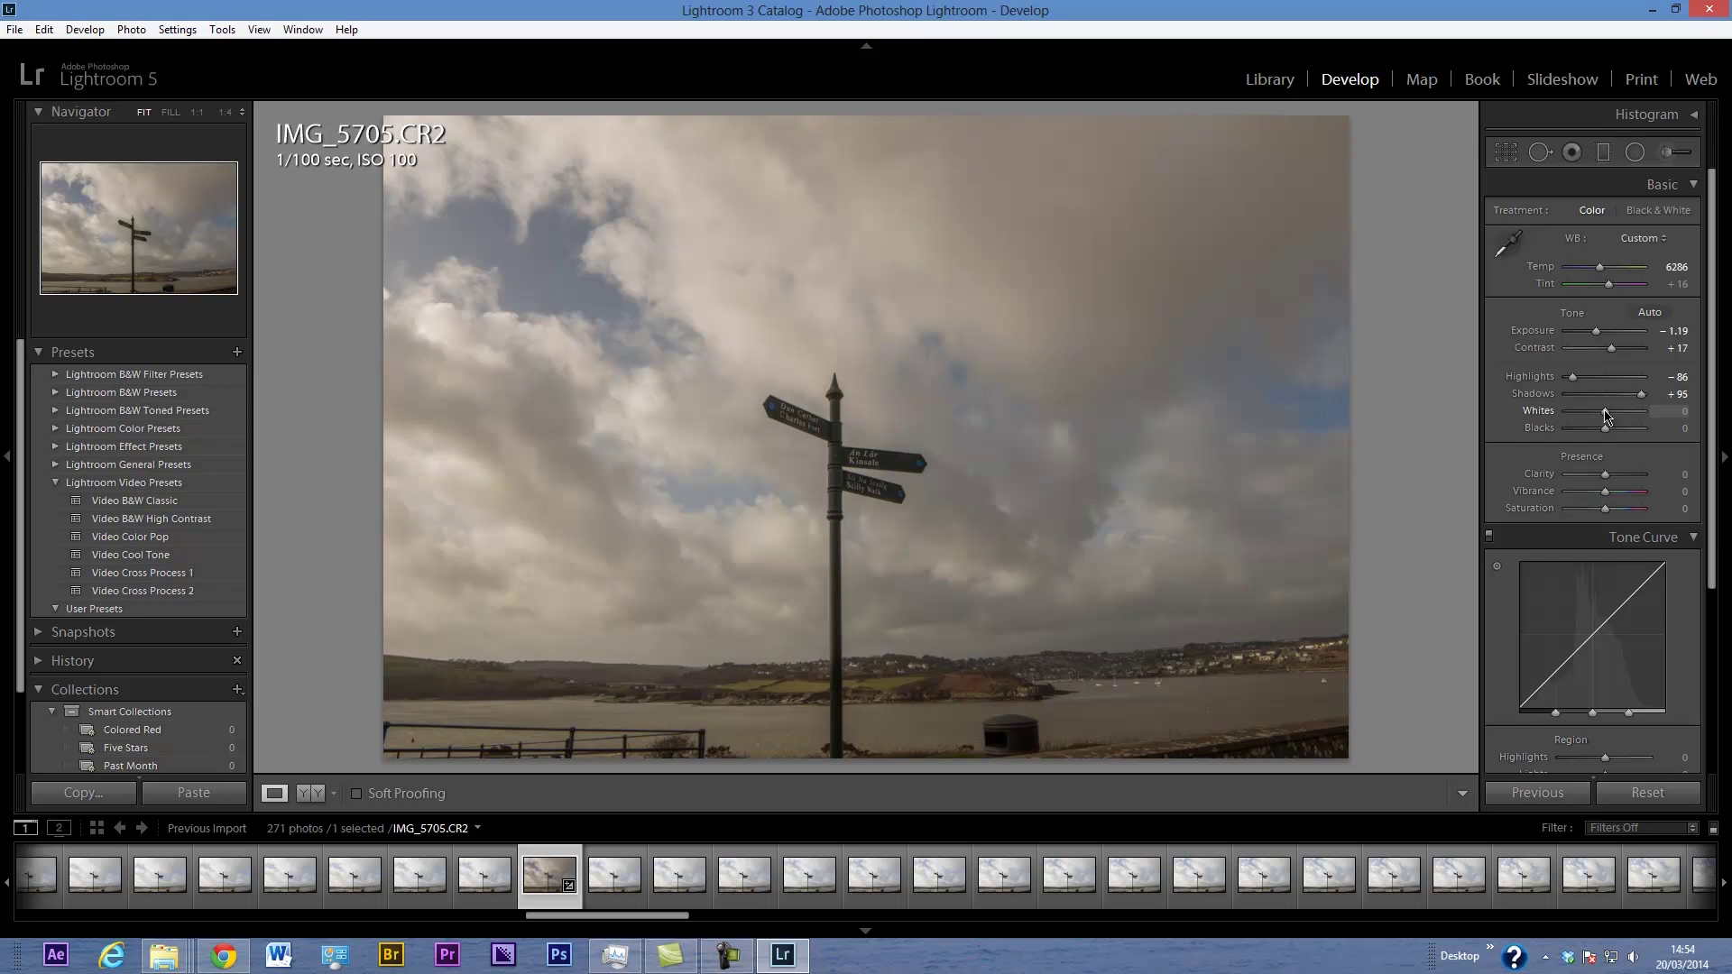
left_click_drag(1608, 416, 1615, 416)
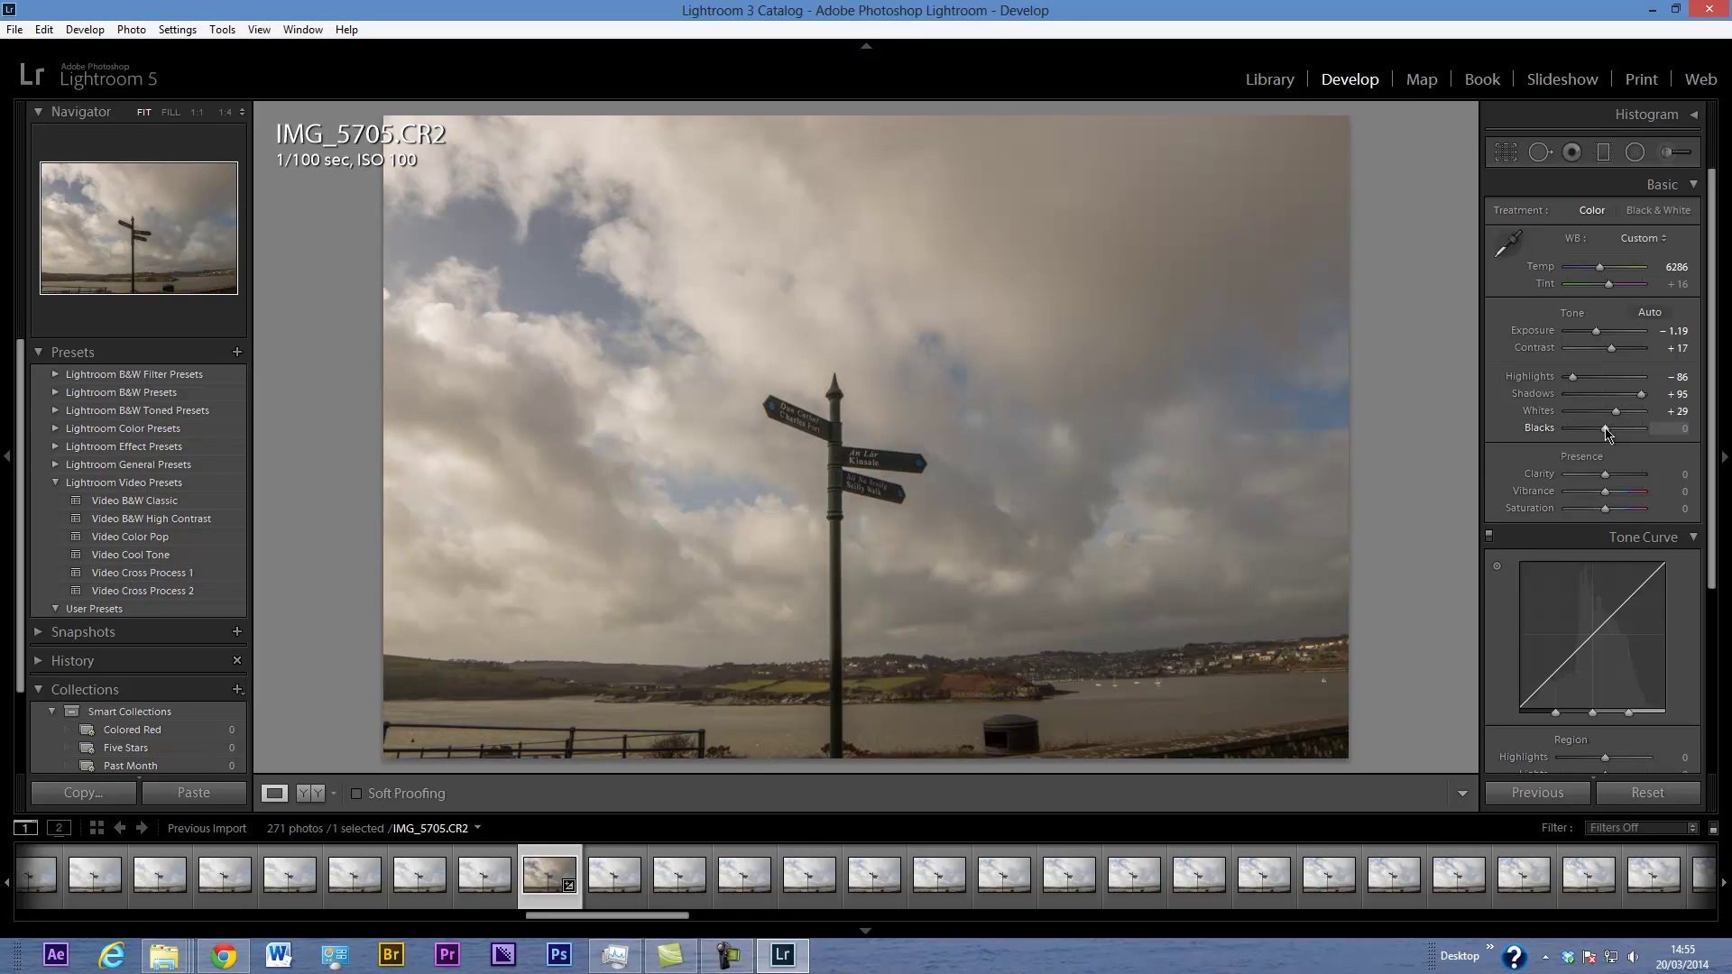
left_click_drag(1603, 428, 1598, 429)
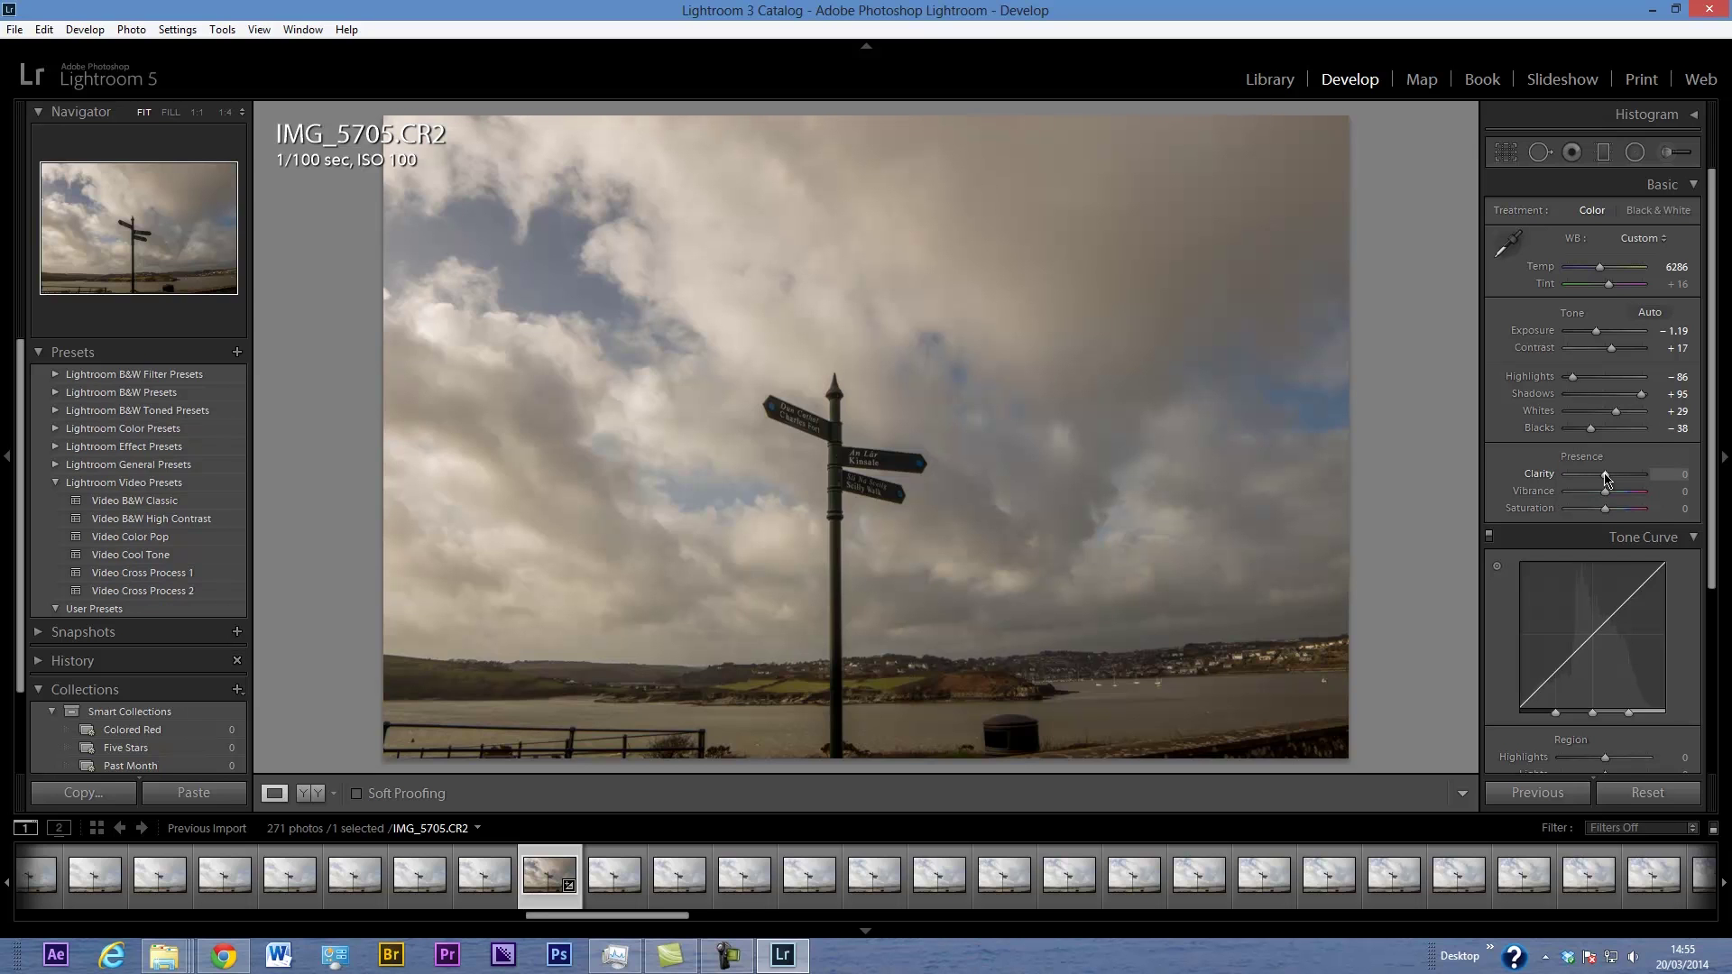
- Set the photo's clarity to +50, vibrance to +26 and saturation to +5
left_click_drag(1606, 480, 1615, 481)
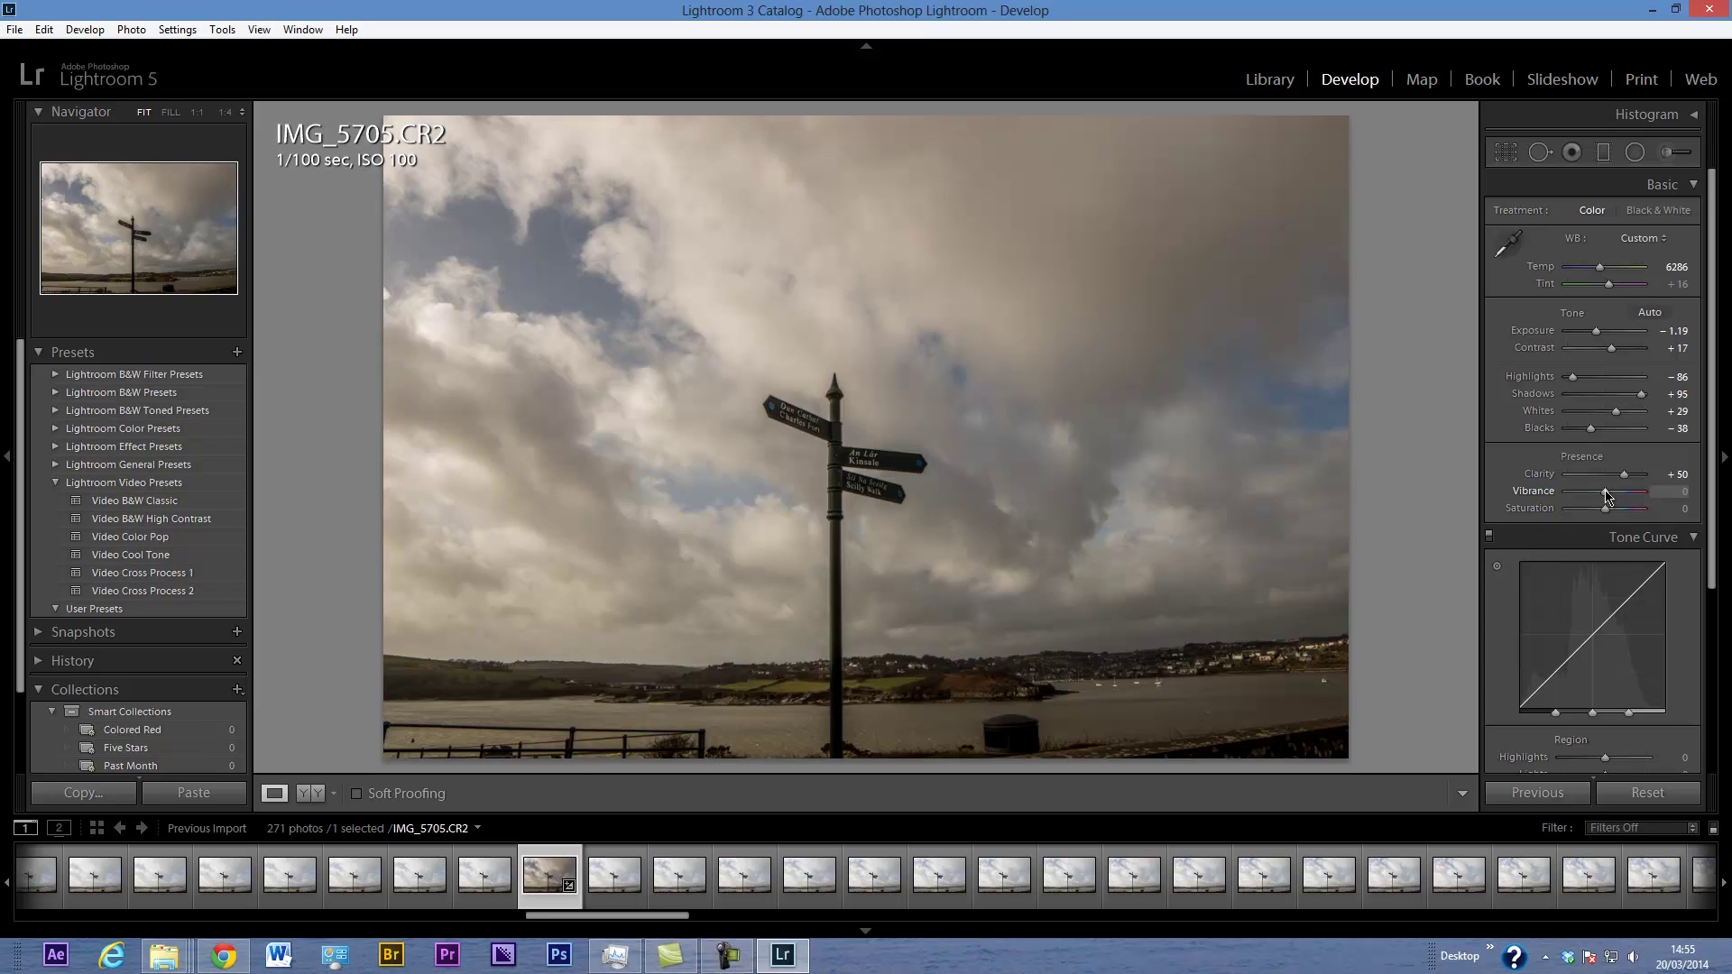
left_click_drag(1610, 495, 1613, 499)
left_click_drag(1605, 511, 1608, 515)
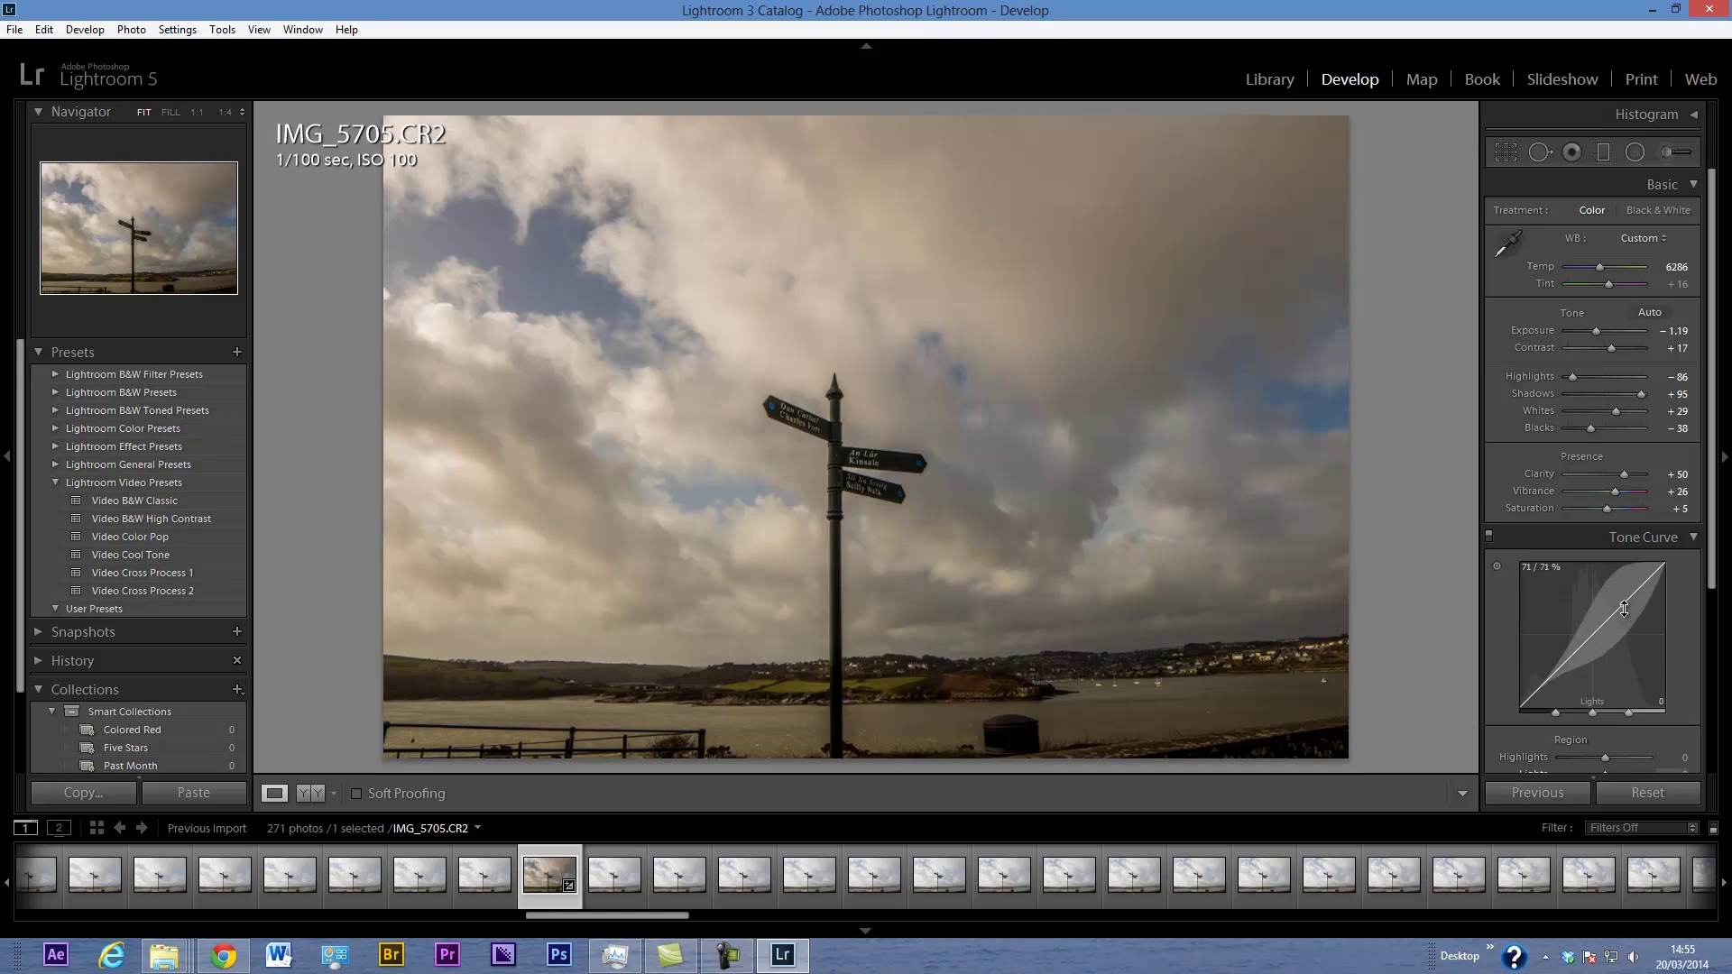
- Bend the tone curve into a gentle S in the lights and darks, and refine shadows to +100 and exposure to −0.95
left_click_drag(1623, 608, 1613, 603)
left_click_drag(1552, 672, 1560, 680)
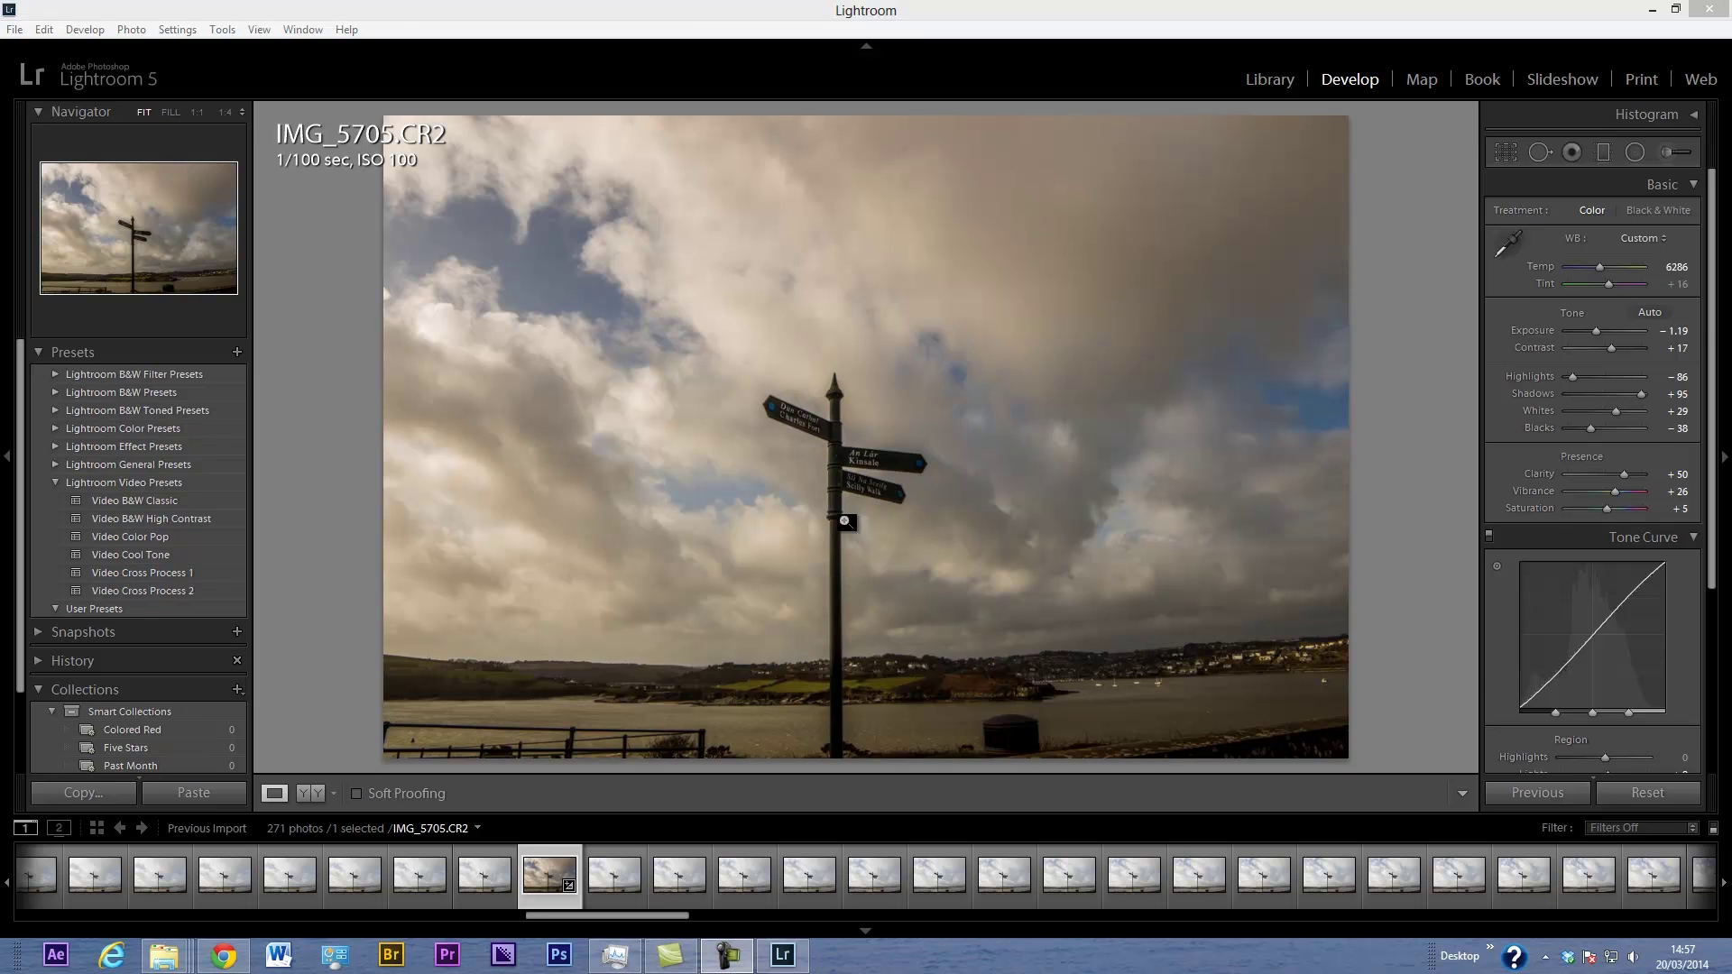
left_click_drag(1644, 403, 1650, 403)
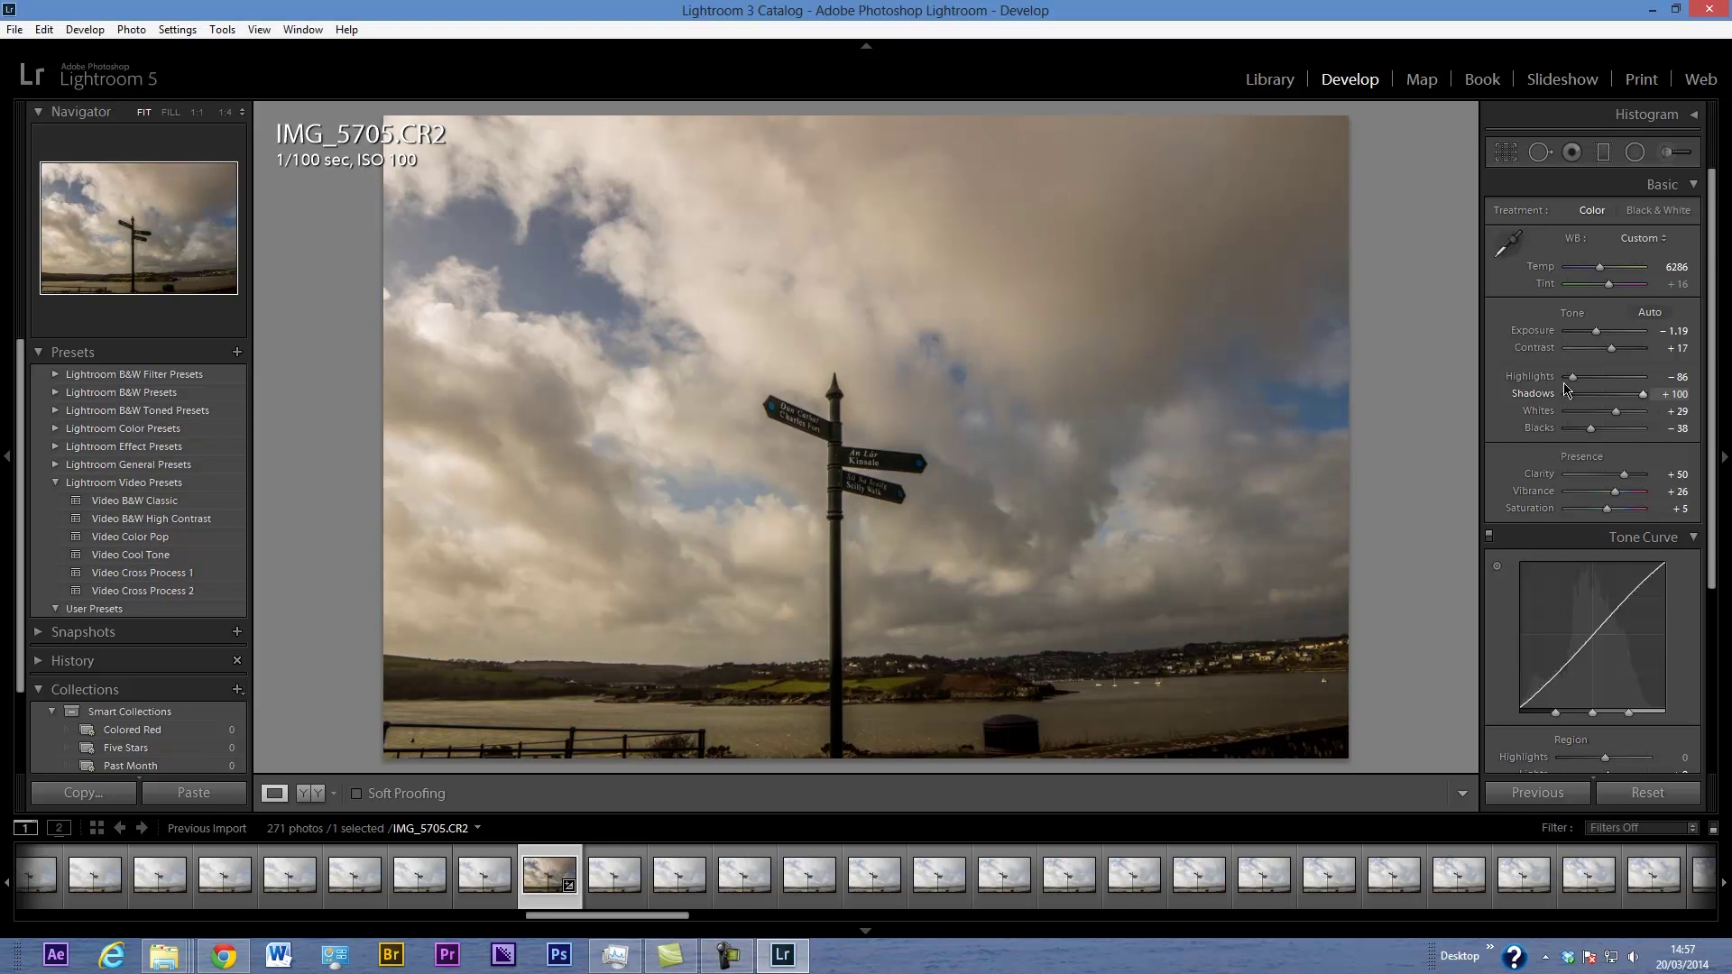
left_click_drag(1596, 333, 1598, 337)
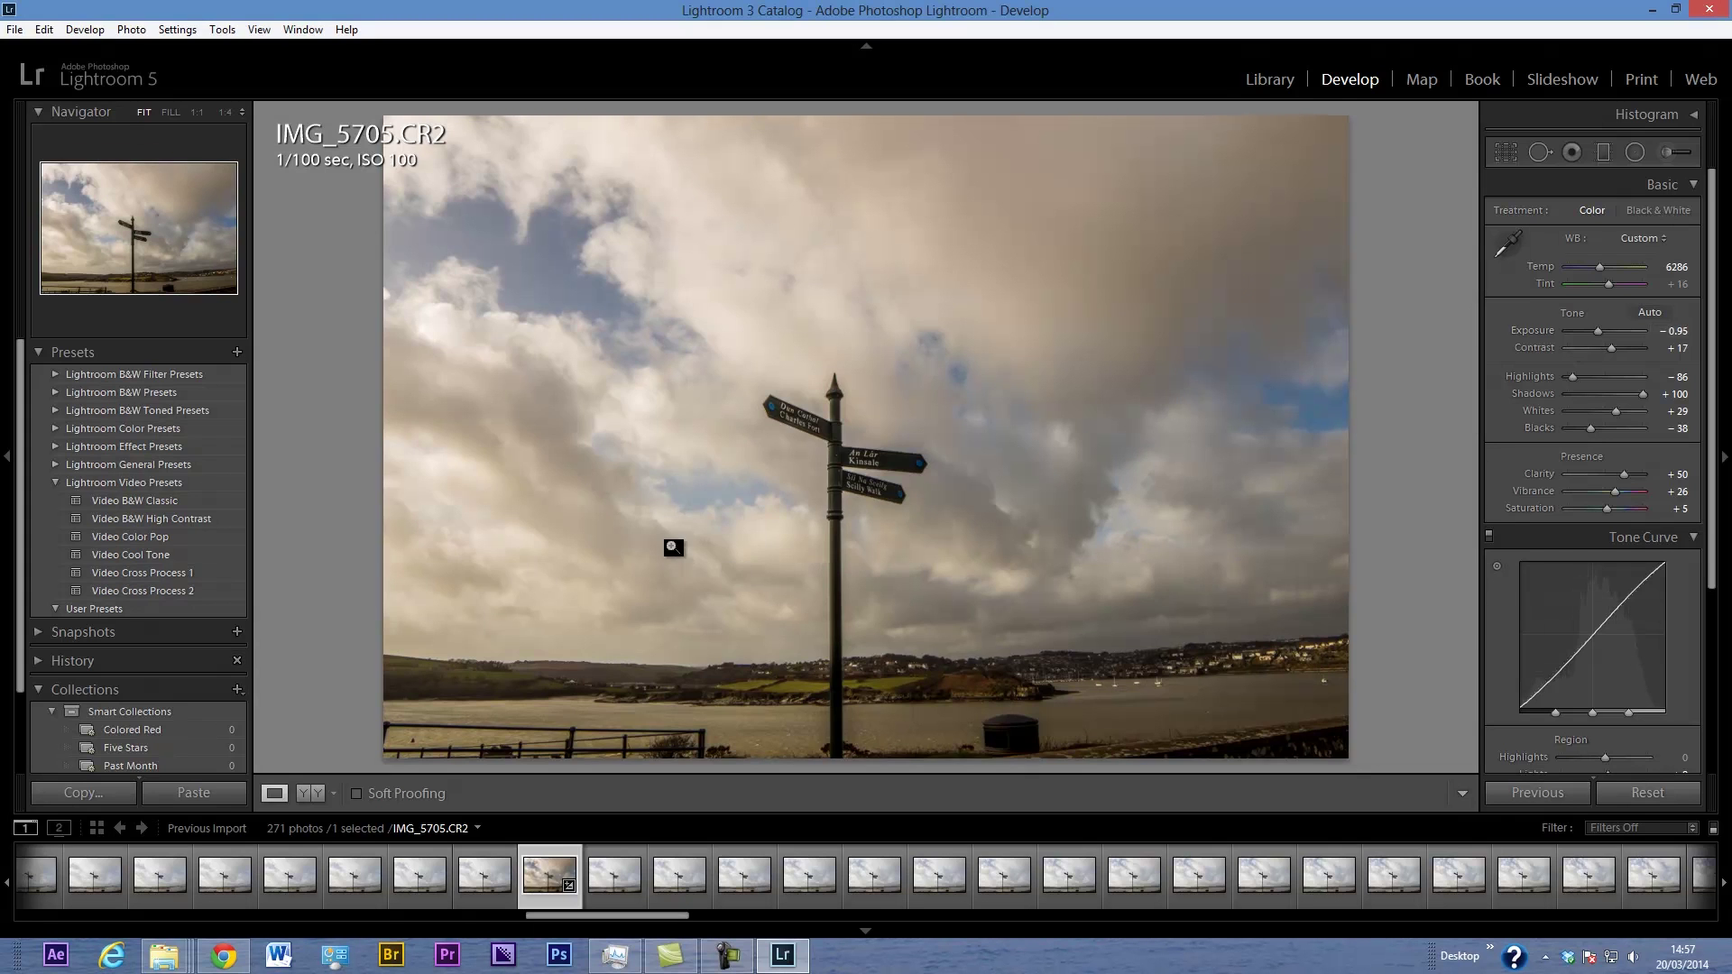
- Add a graduated filter from the photo's upper edge down over the sky and set its exposure to −0.51
left_click(1604, 155)
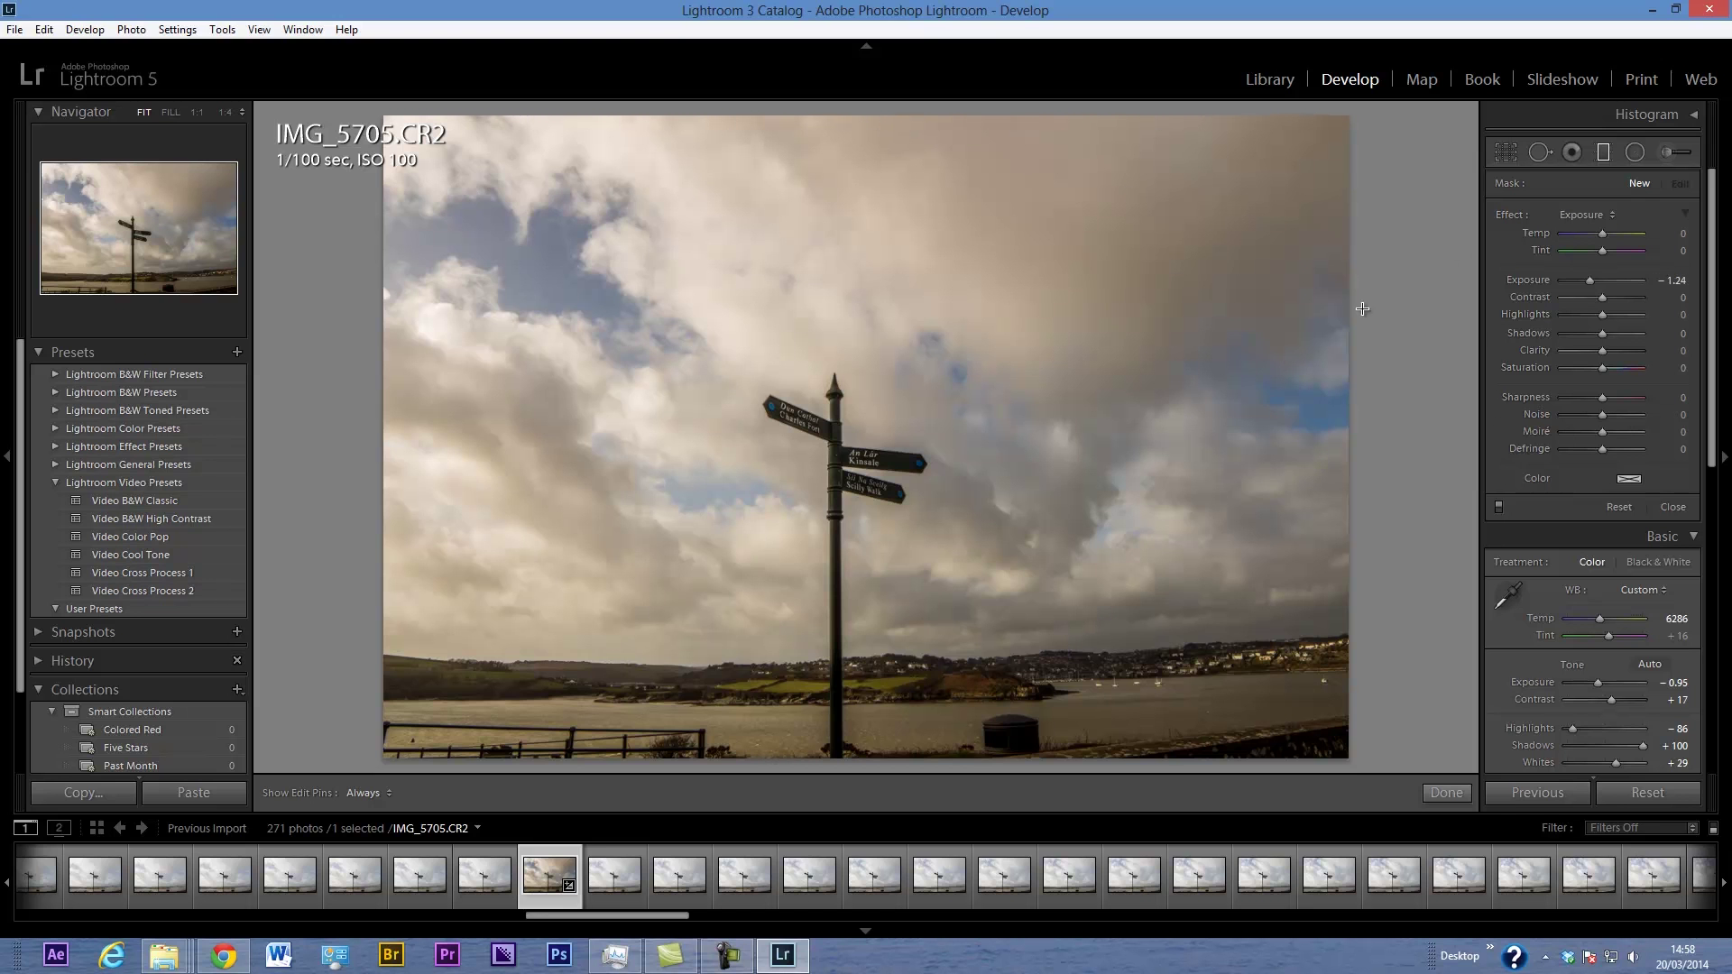
left_click_drag(824, 115, 824, 512)
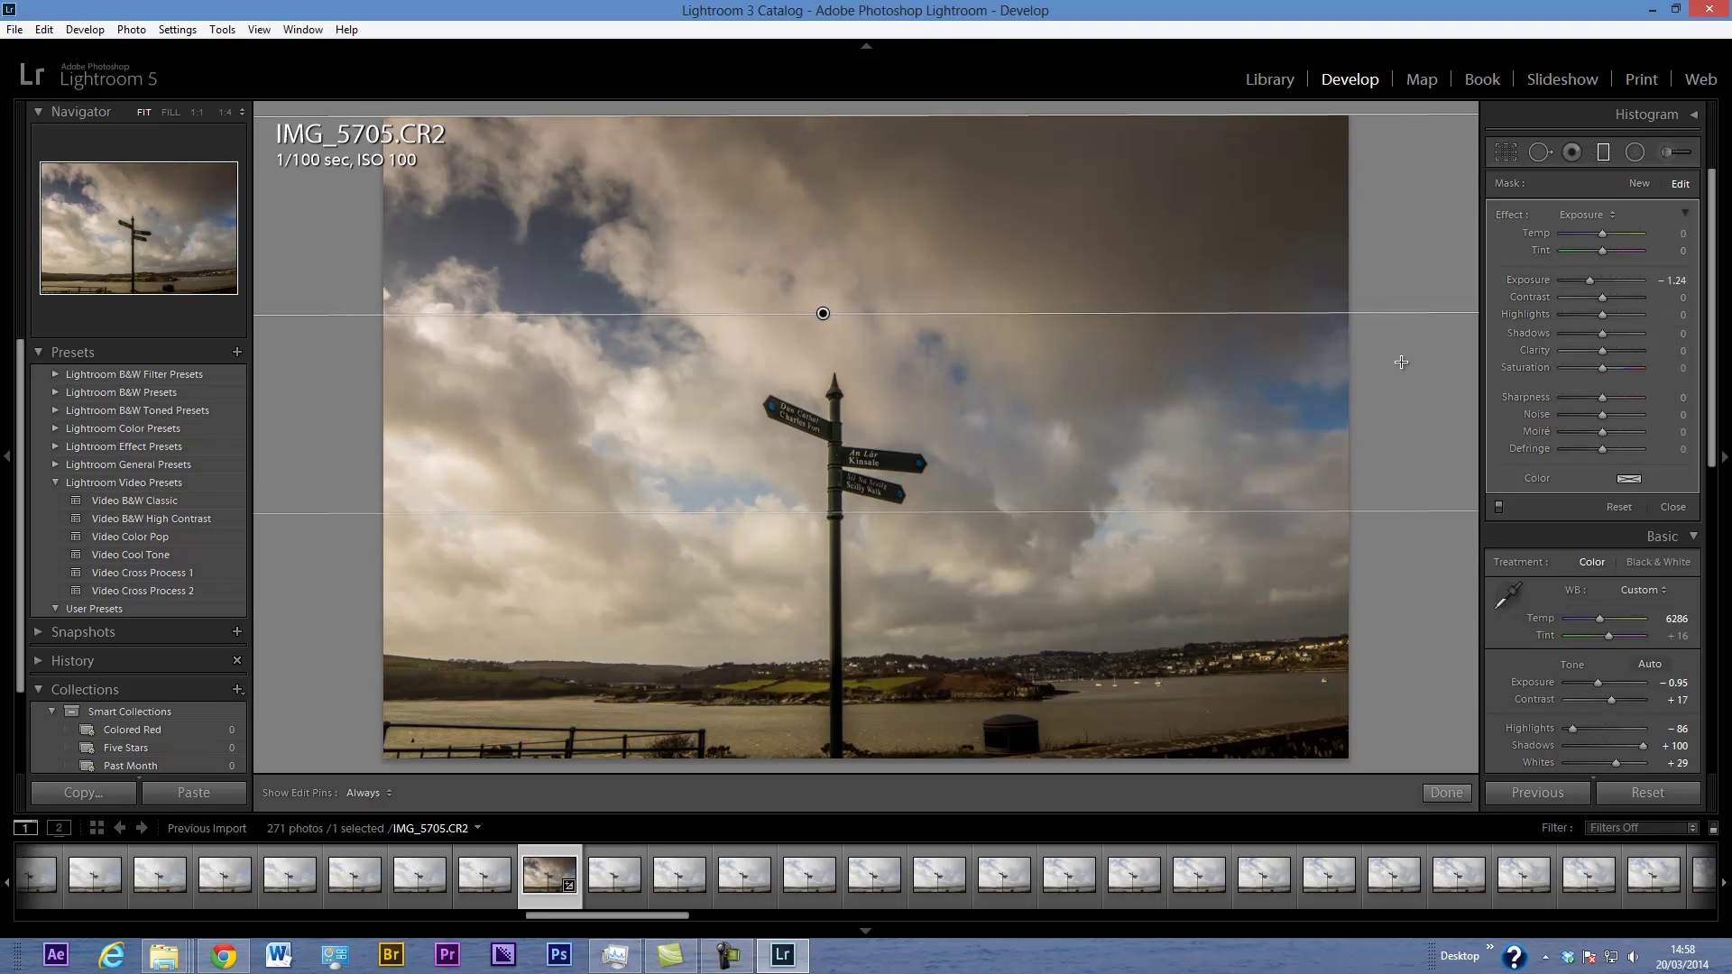
left_click_drag(1589, 285, 1594, 287)
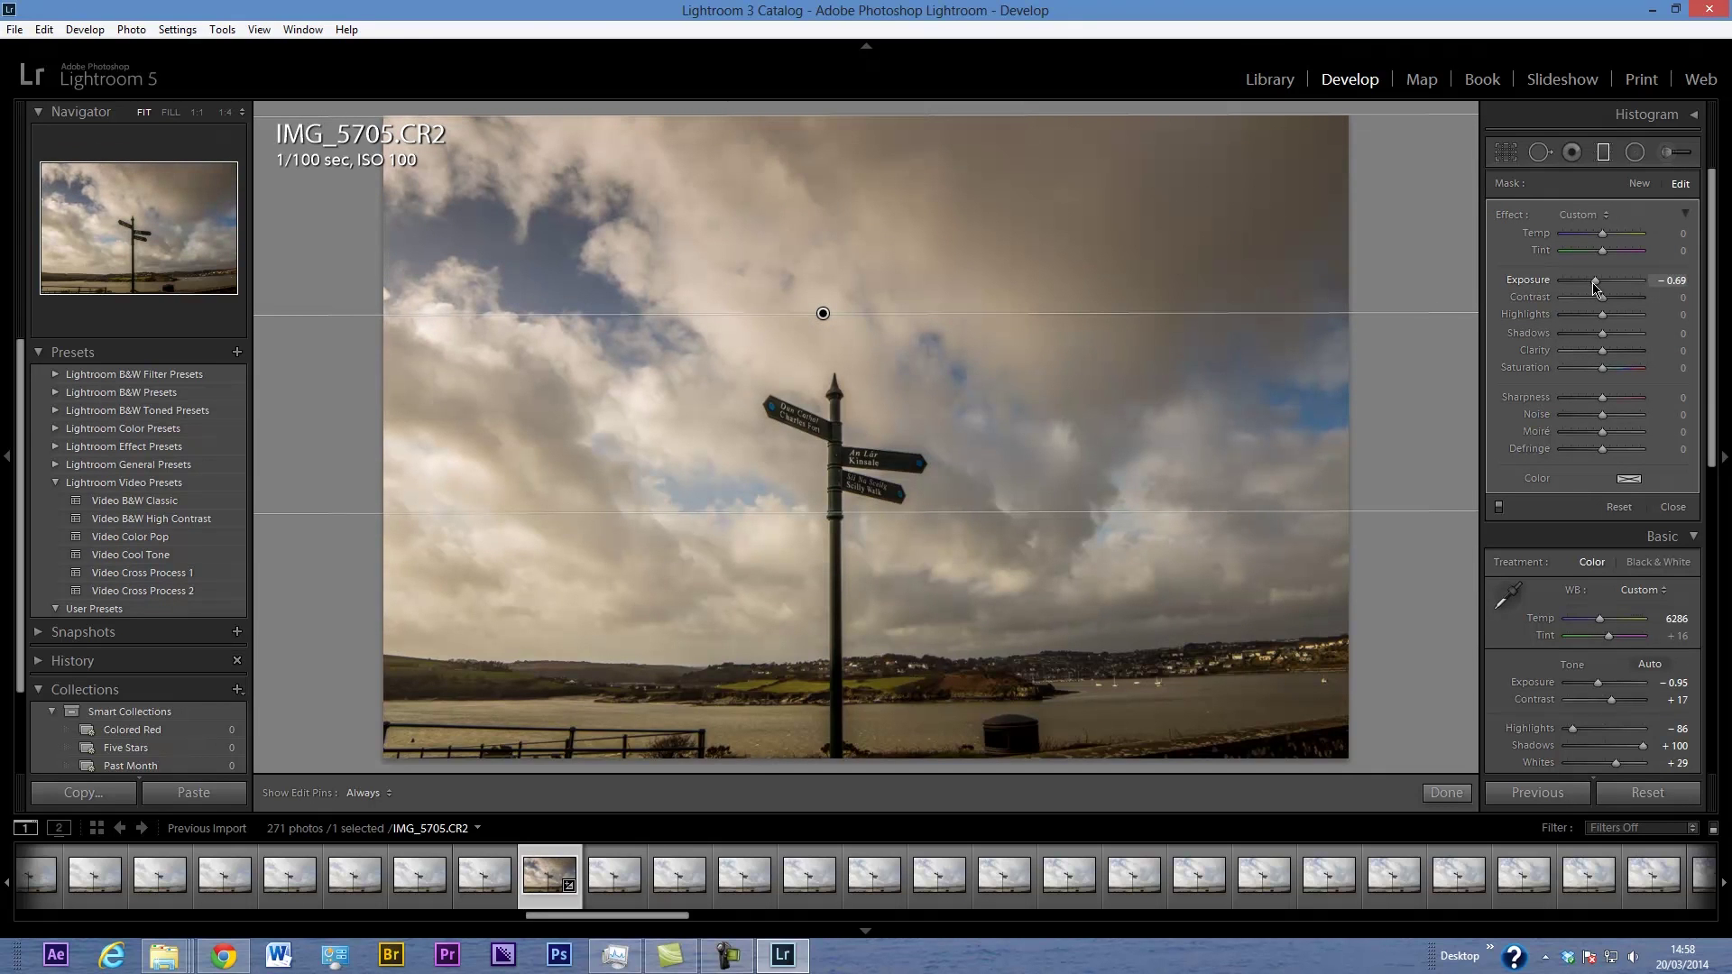
left_click_drag(1595, 287, 1597, 287)
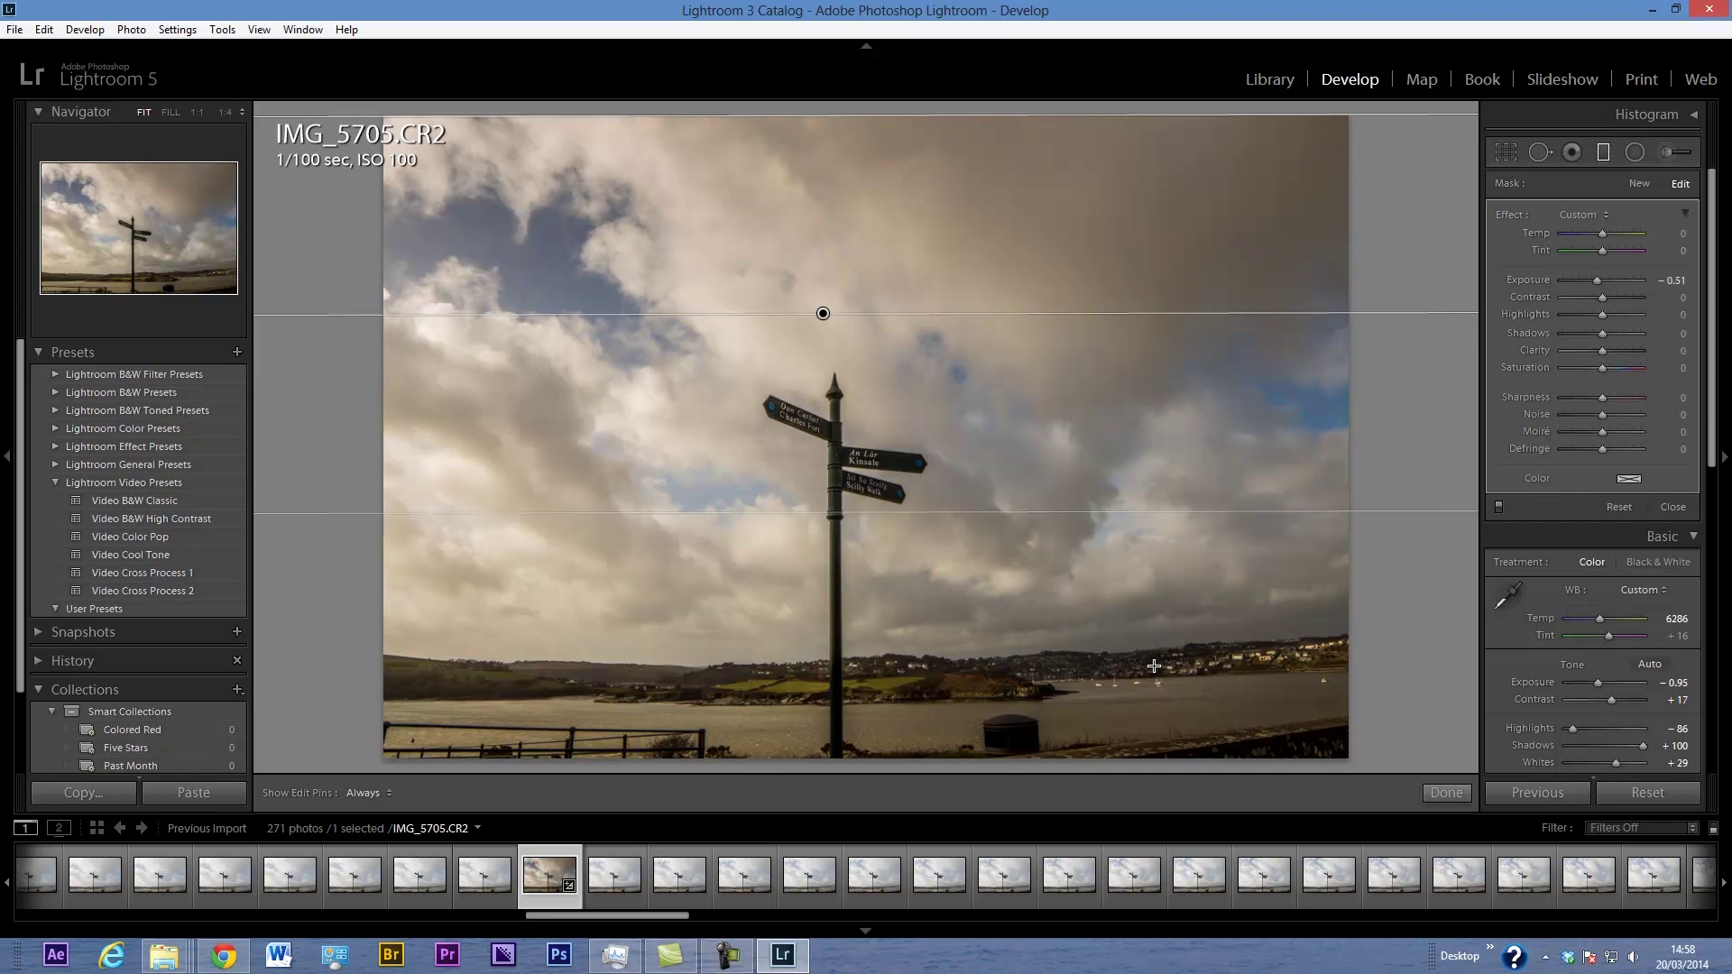
left_click(1434, 794)
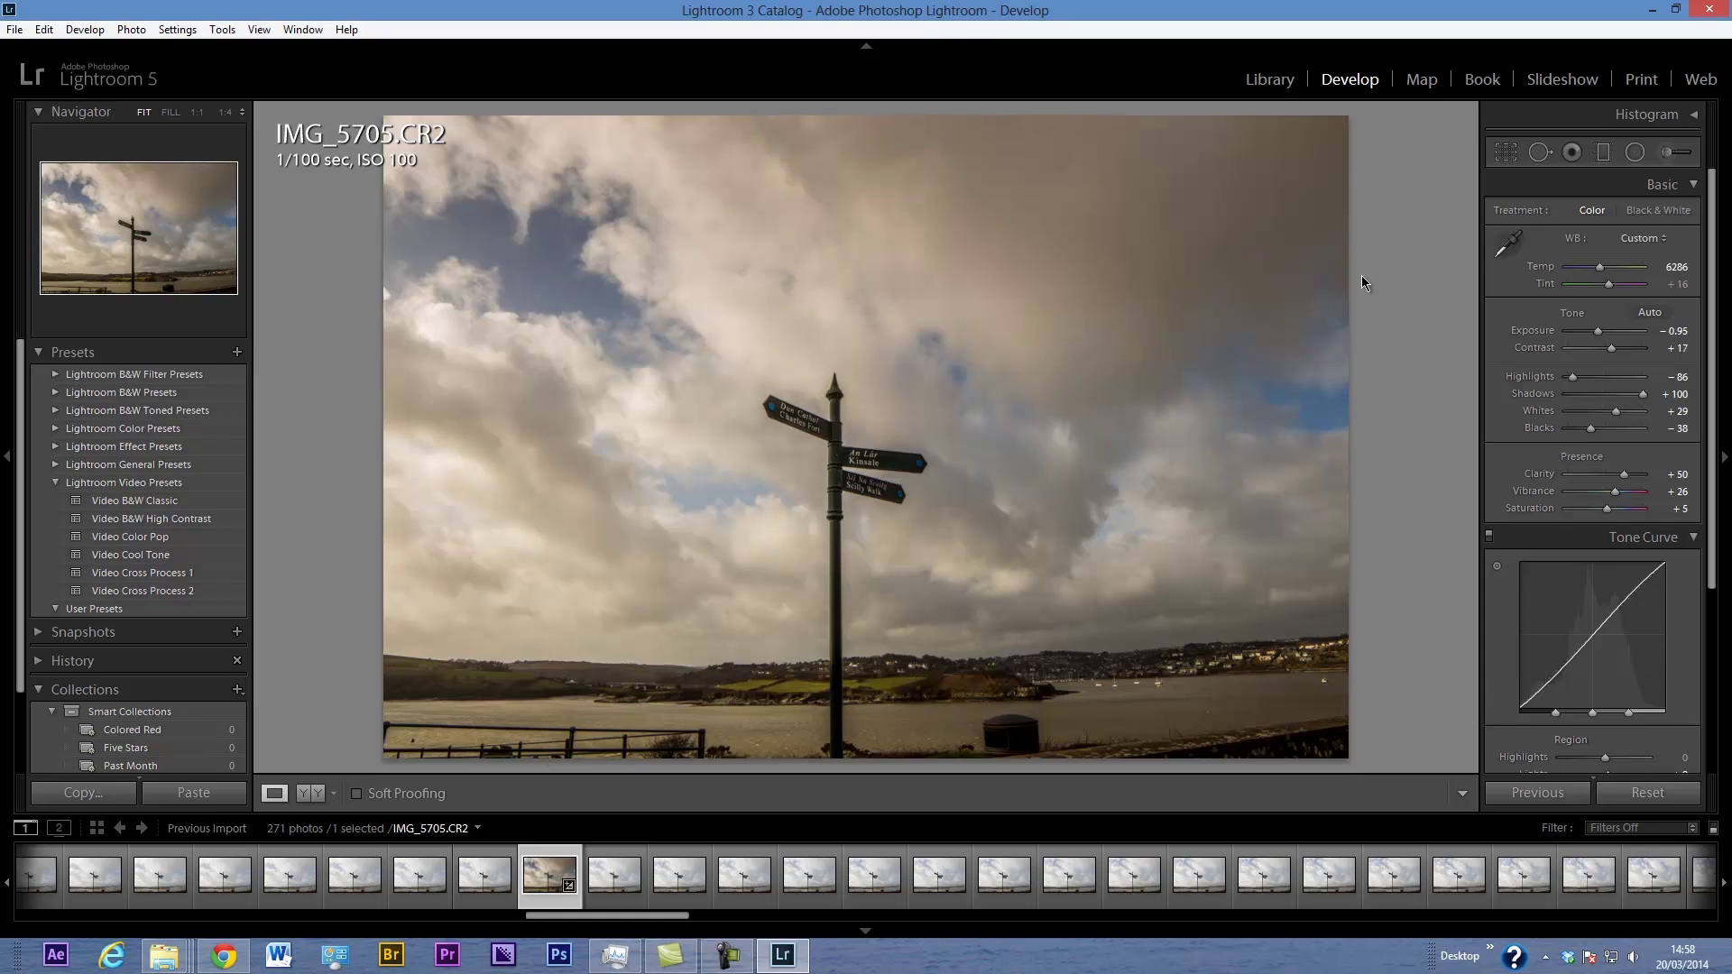
- Crop the reference photo to a 16 x 9 aspect ratio
left_click(1508, 154)
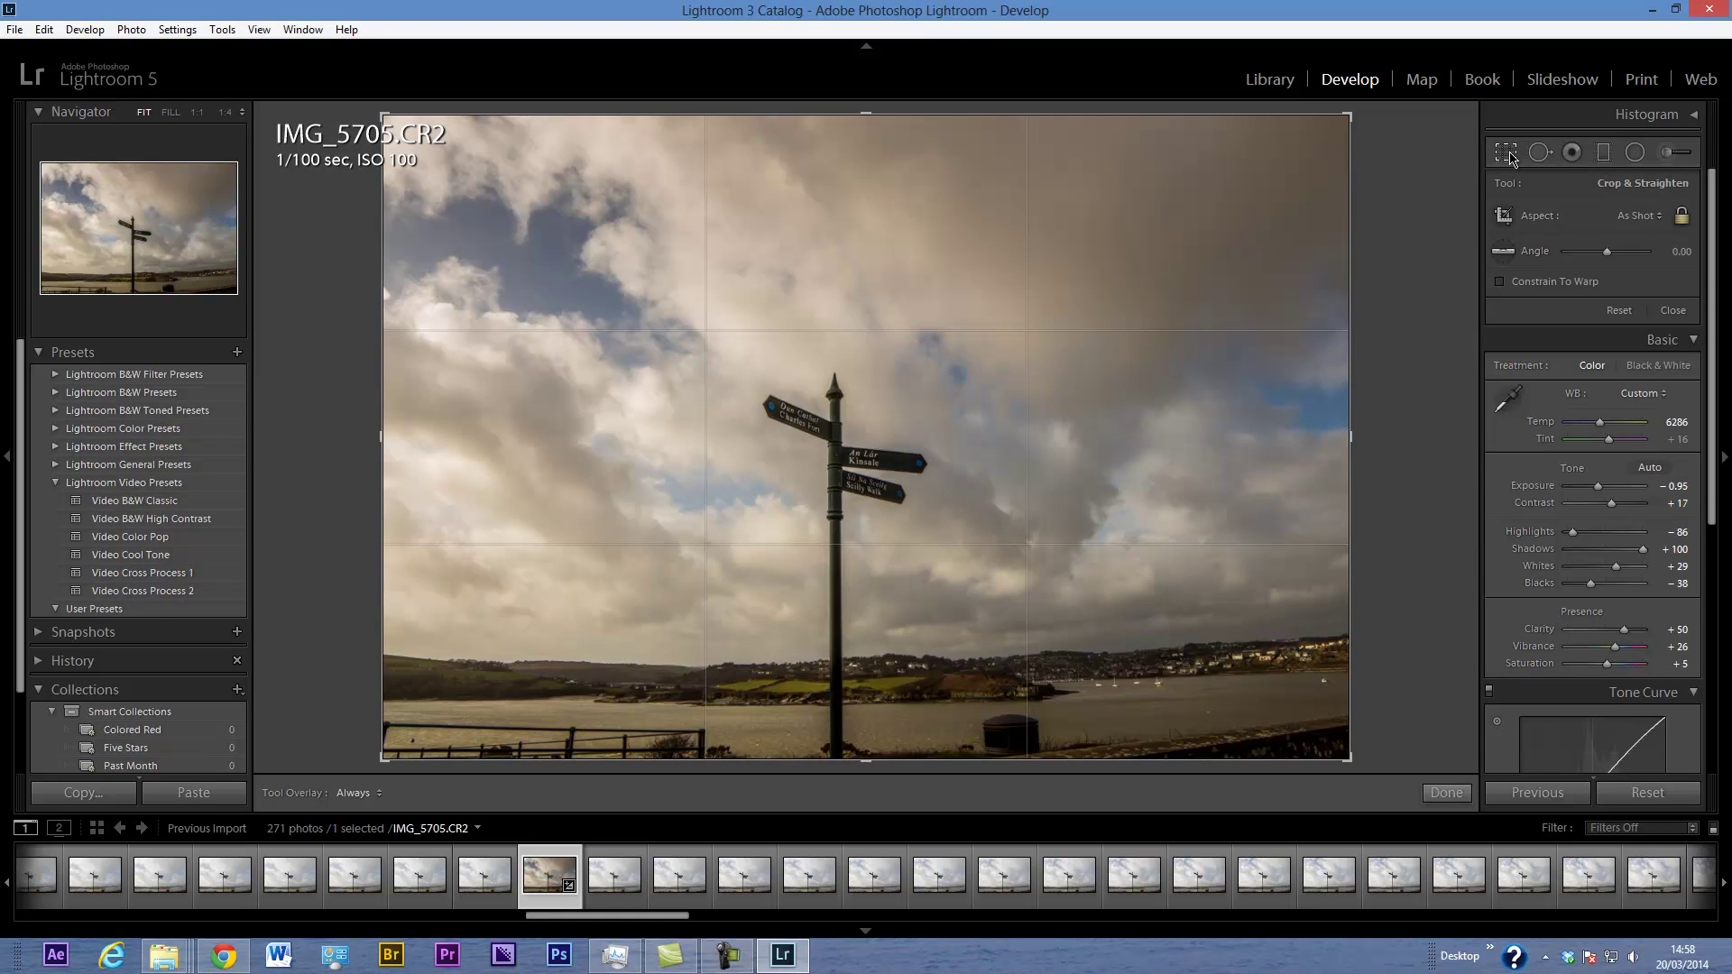
left_click(1658, 217)
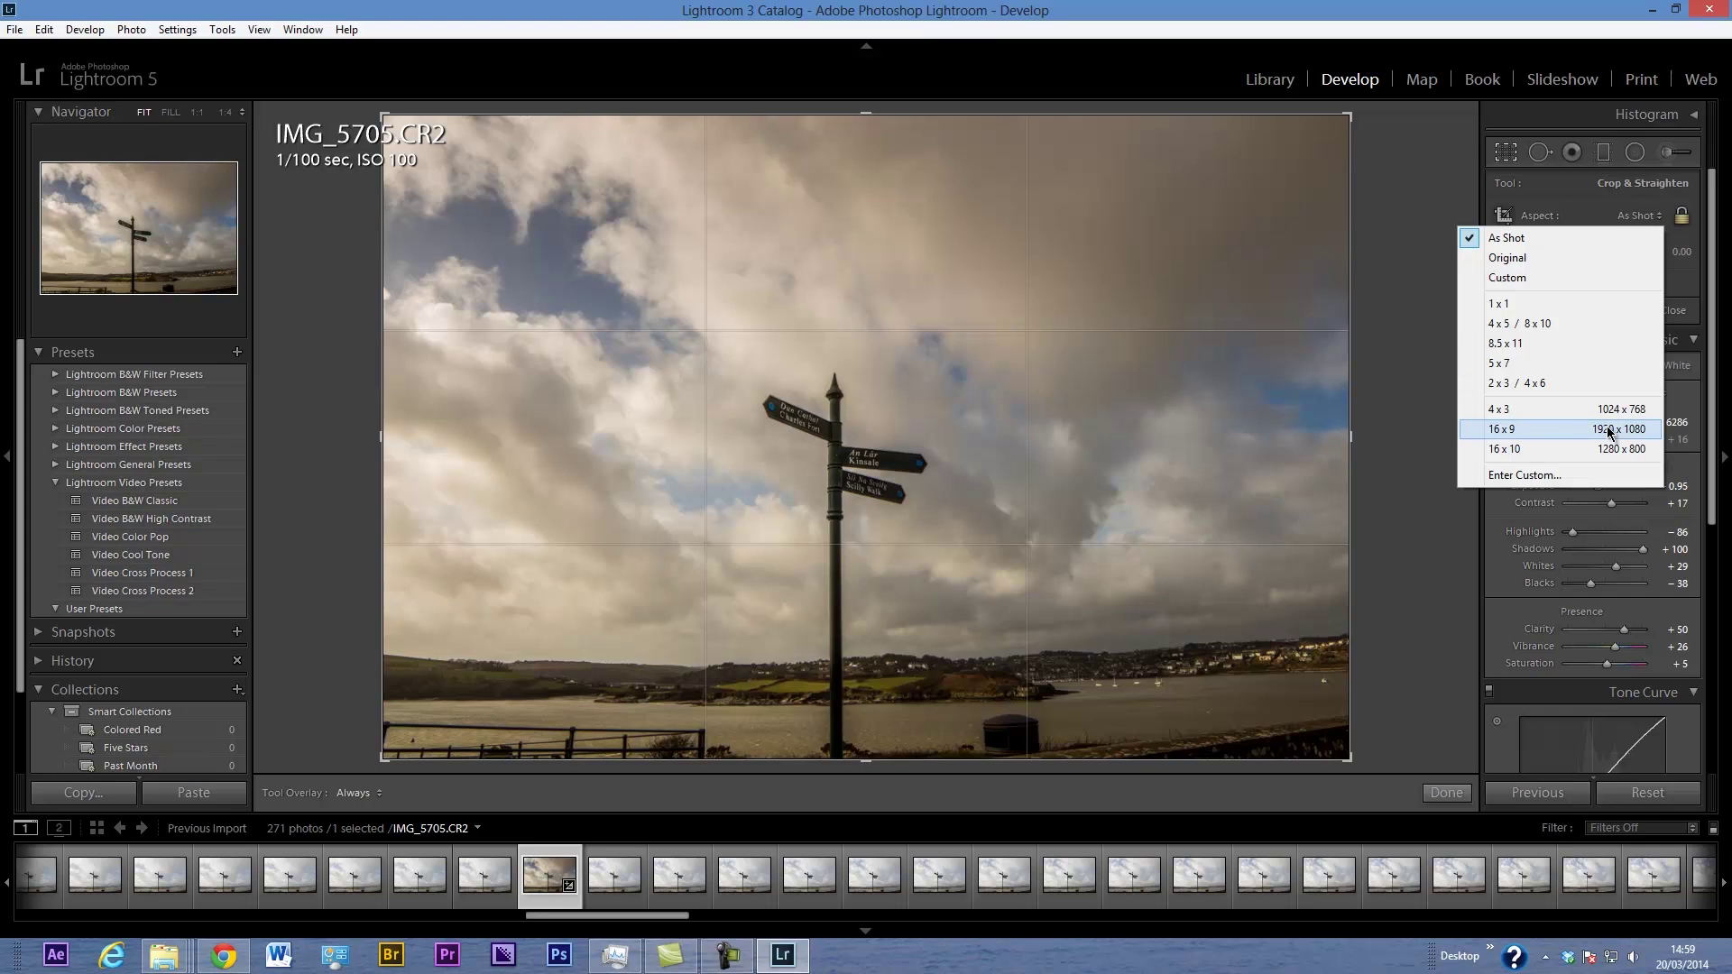
left_click(1504, 431)
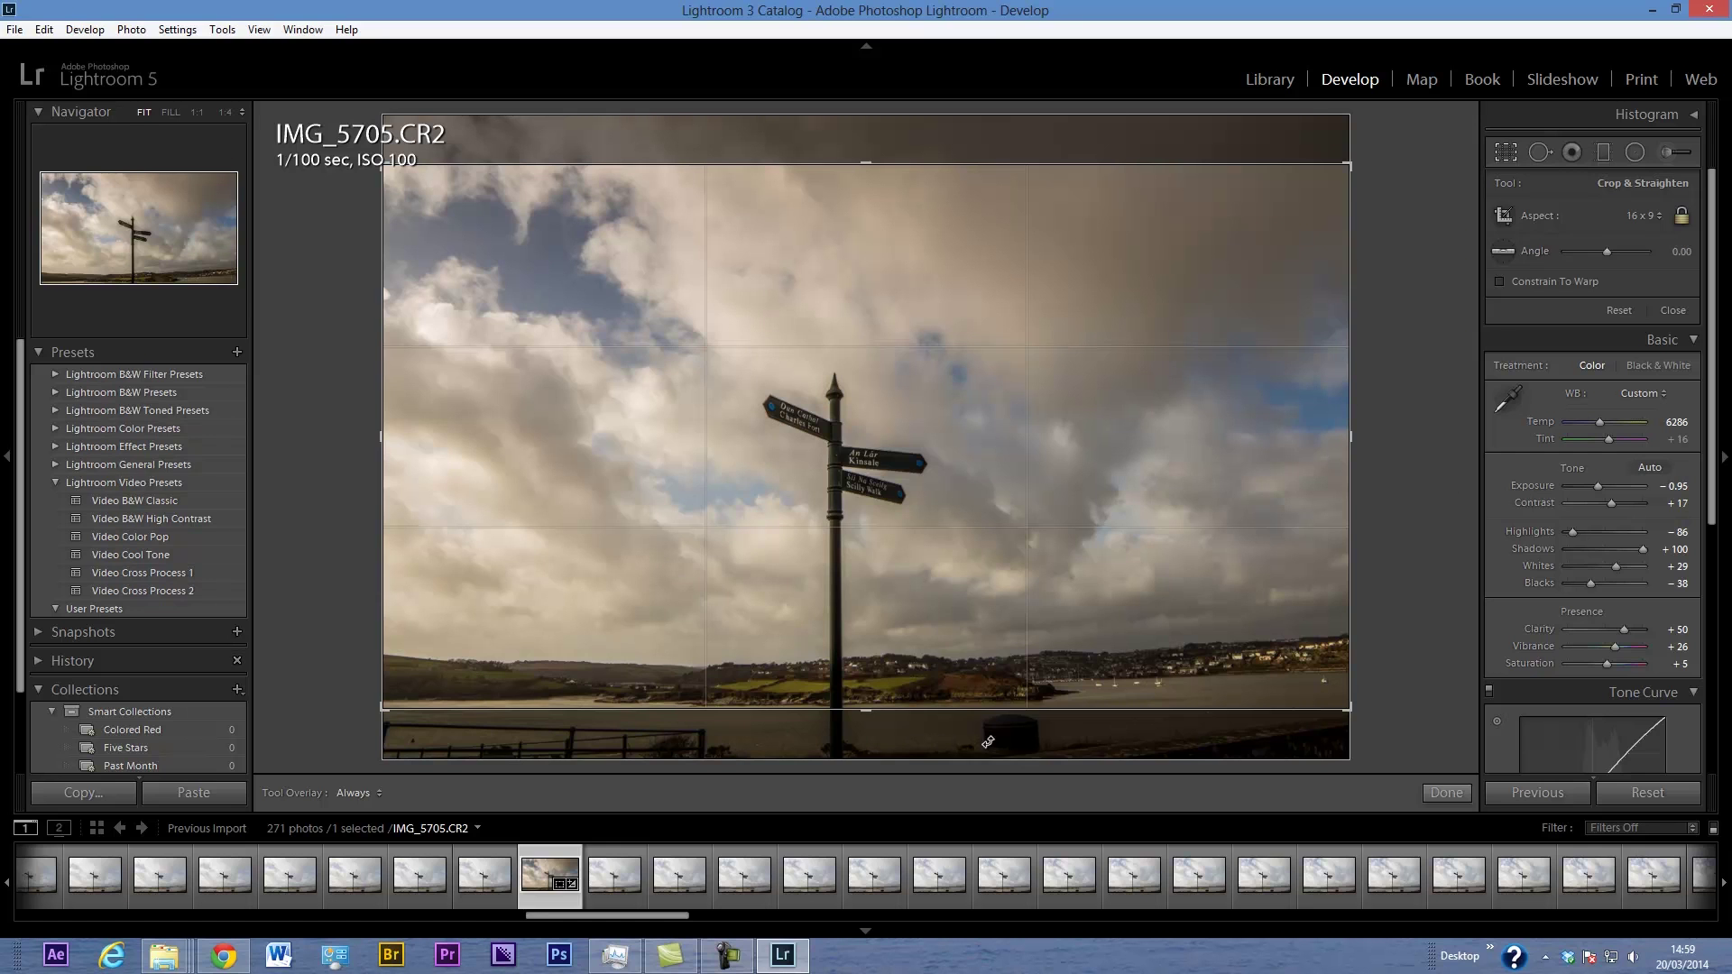
left_click(1446, 794)
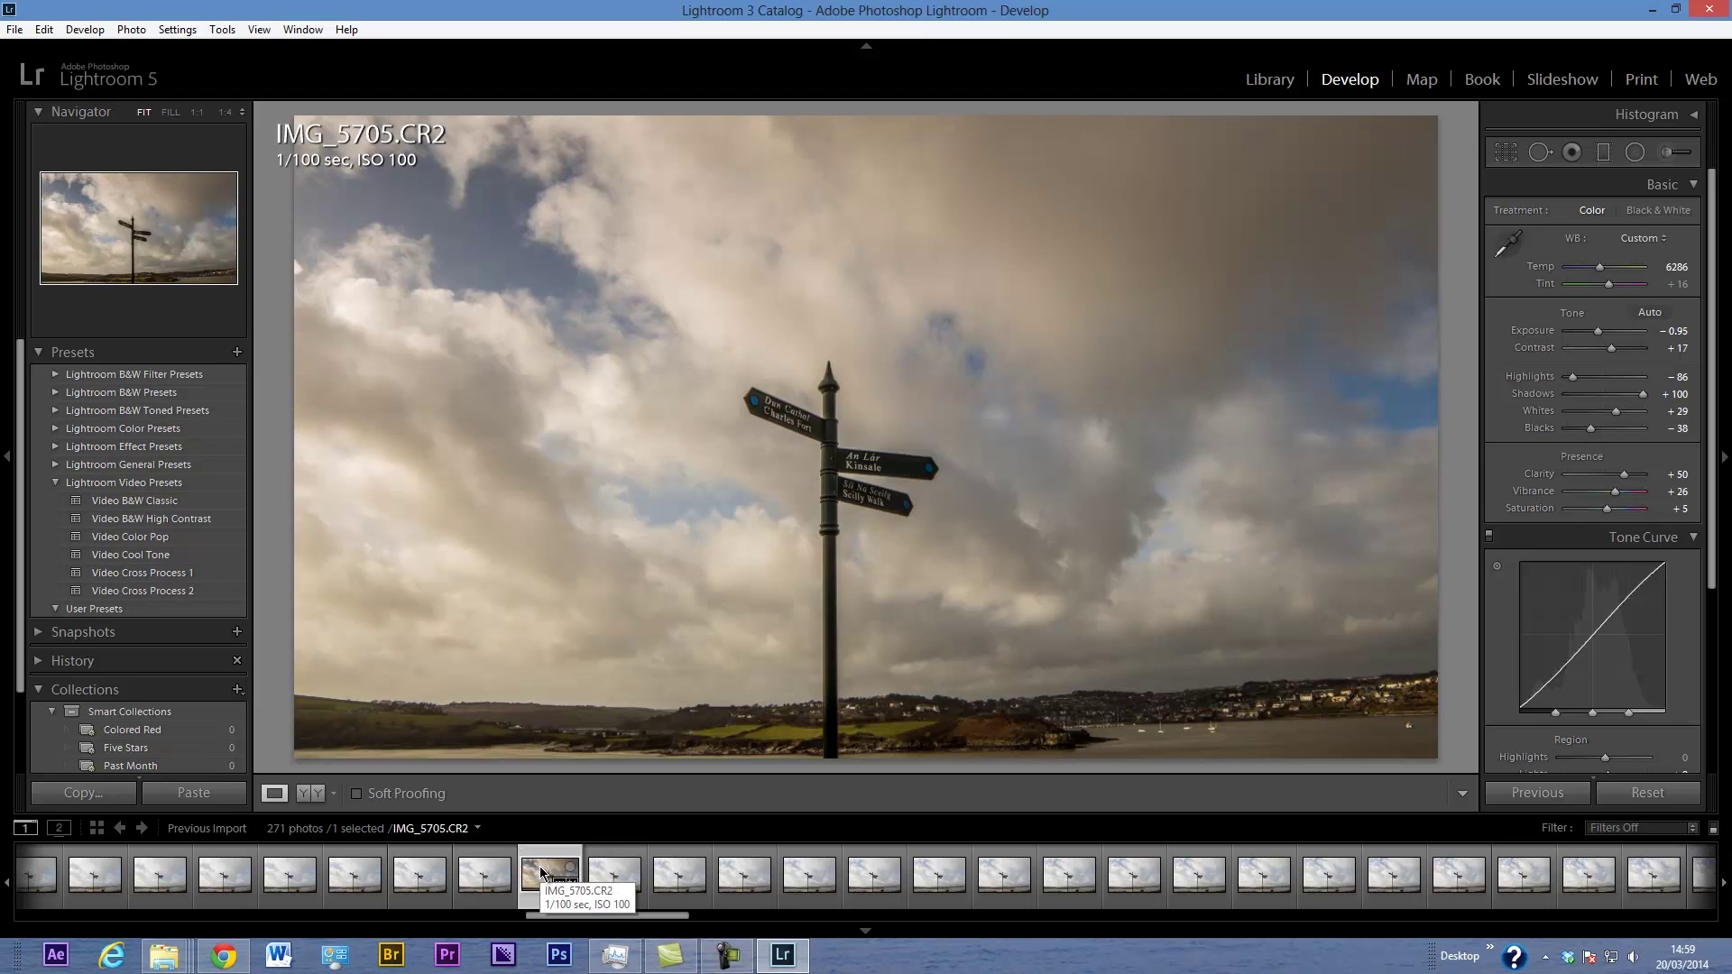
- Select all photos in the sequence and synchronize every develop setting from IMG_5705.CR2 to them
key("ctrl+a")
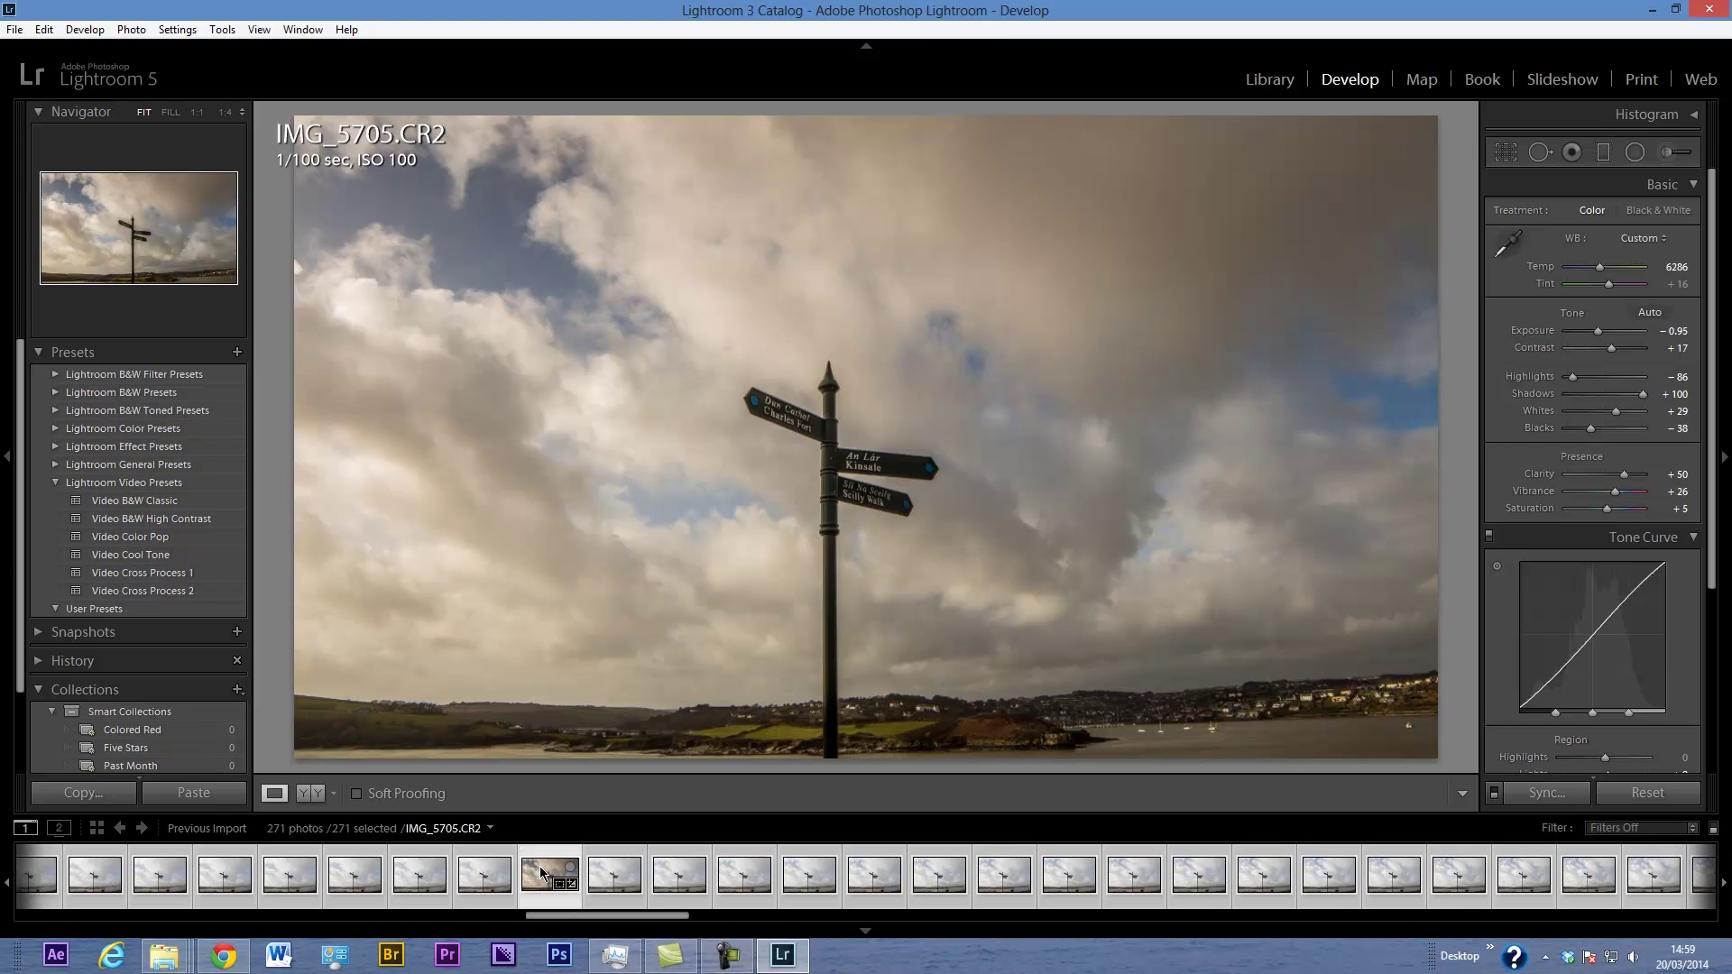
left_click(1546, 793)
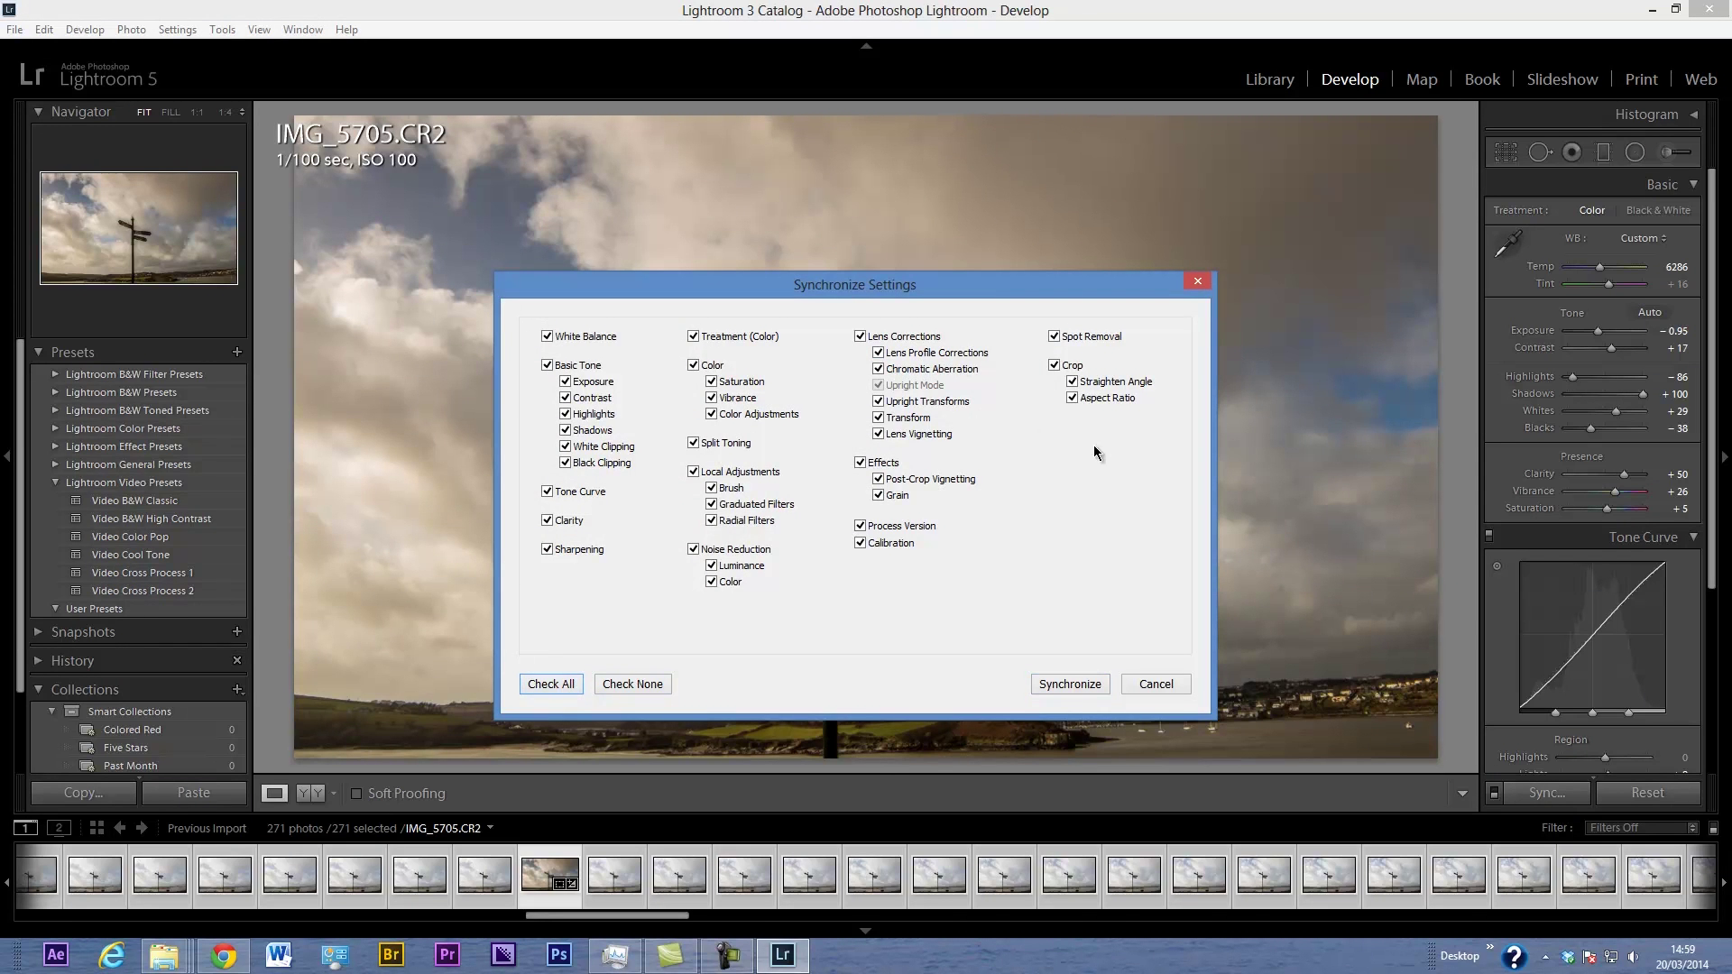
left_click(1061, 685)
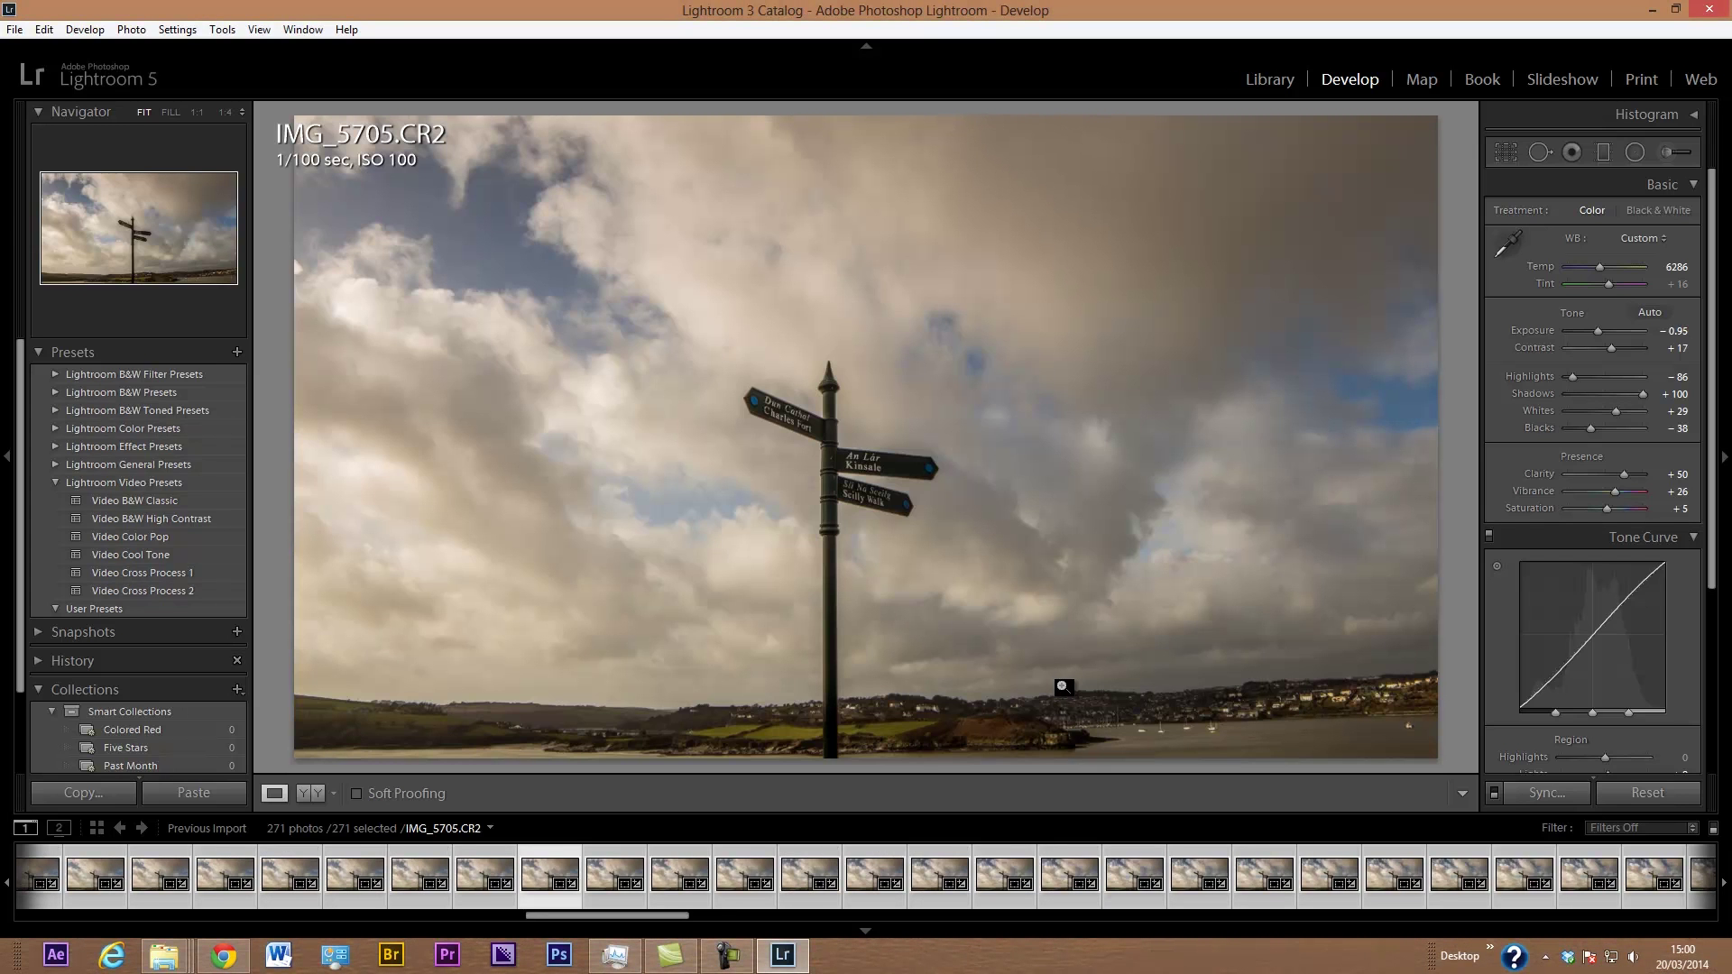
- Open the sequence as a slideshow using the 29.97fps Timelapse template and scrub through the frames back to slide 12
left_click(727, 955)
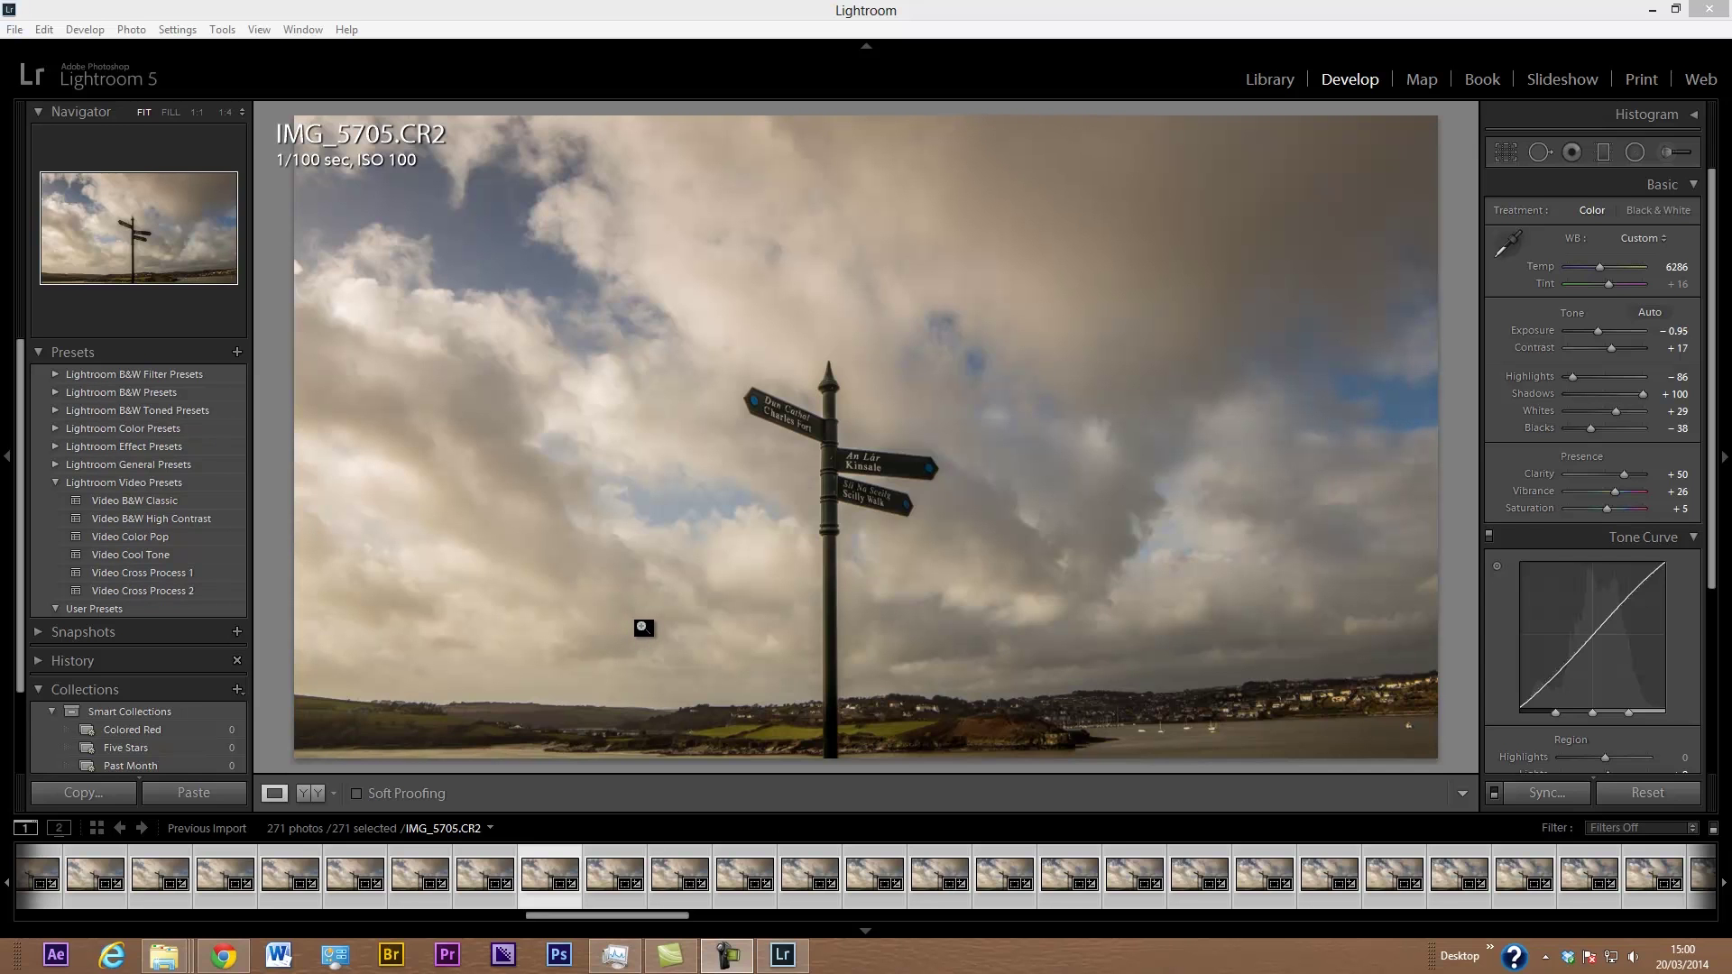
left_click(1552, 83)
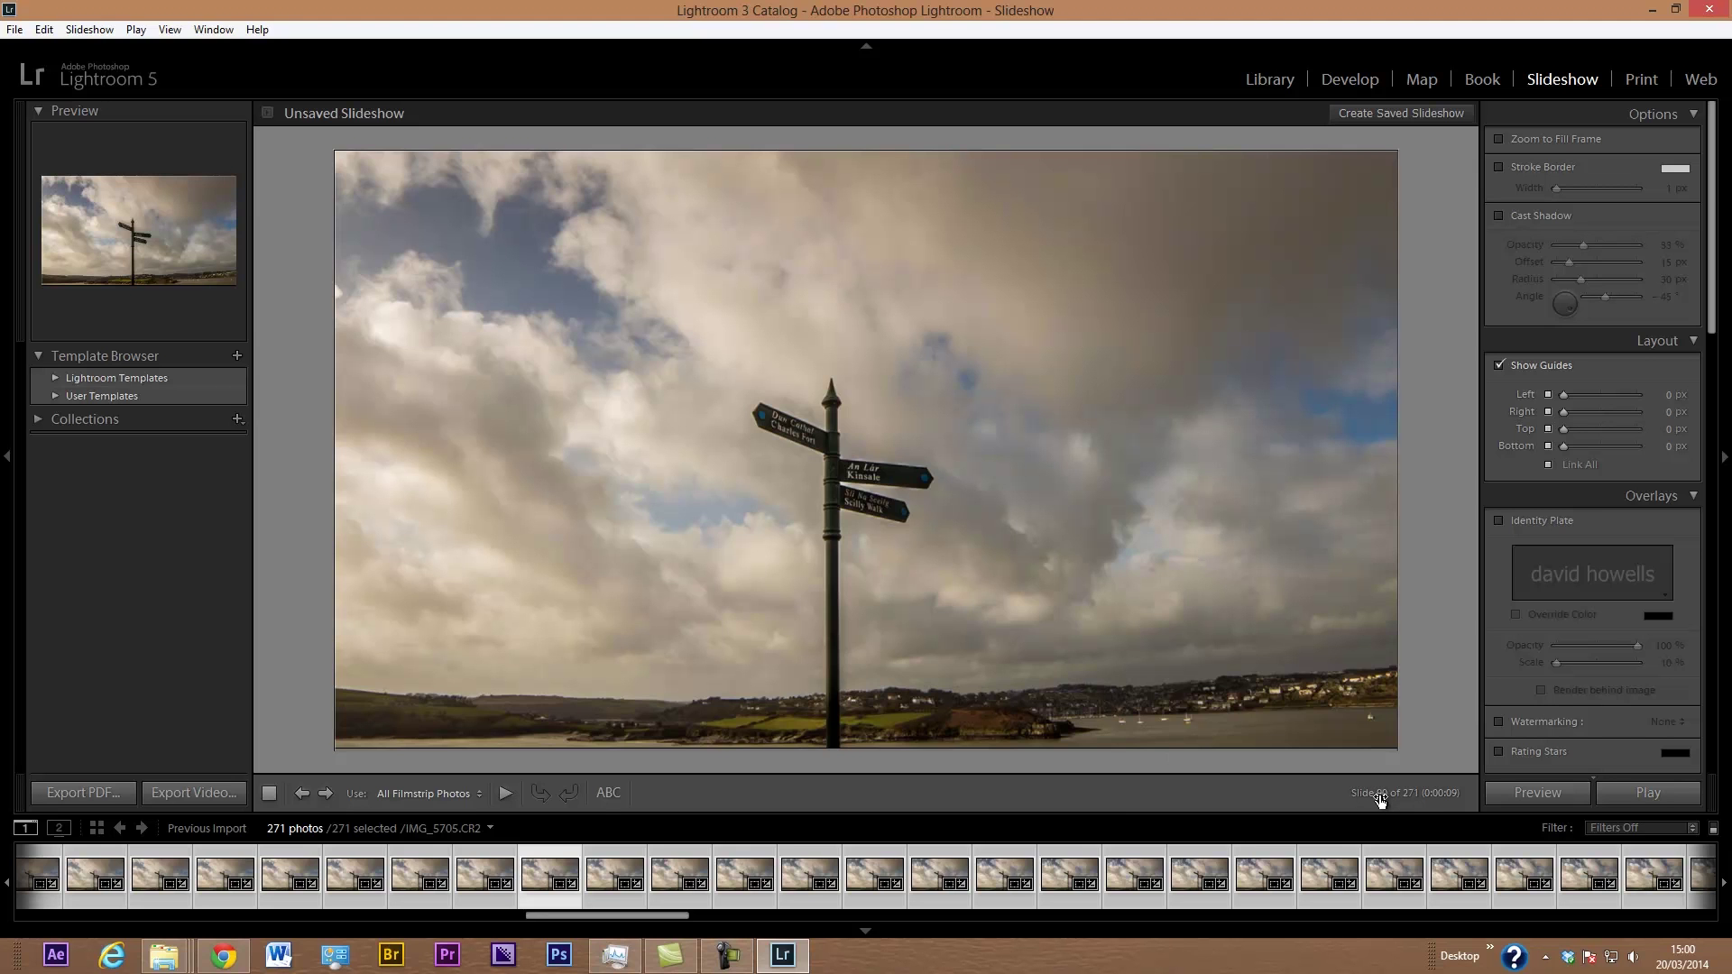
left_click_drag(1385, 799, 1395, 290)
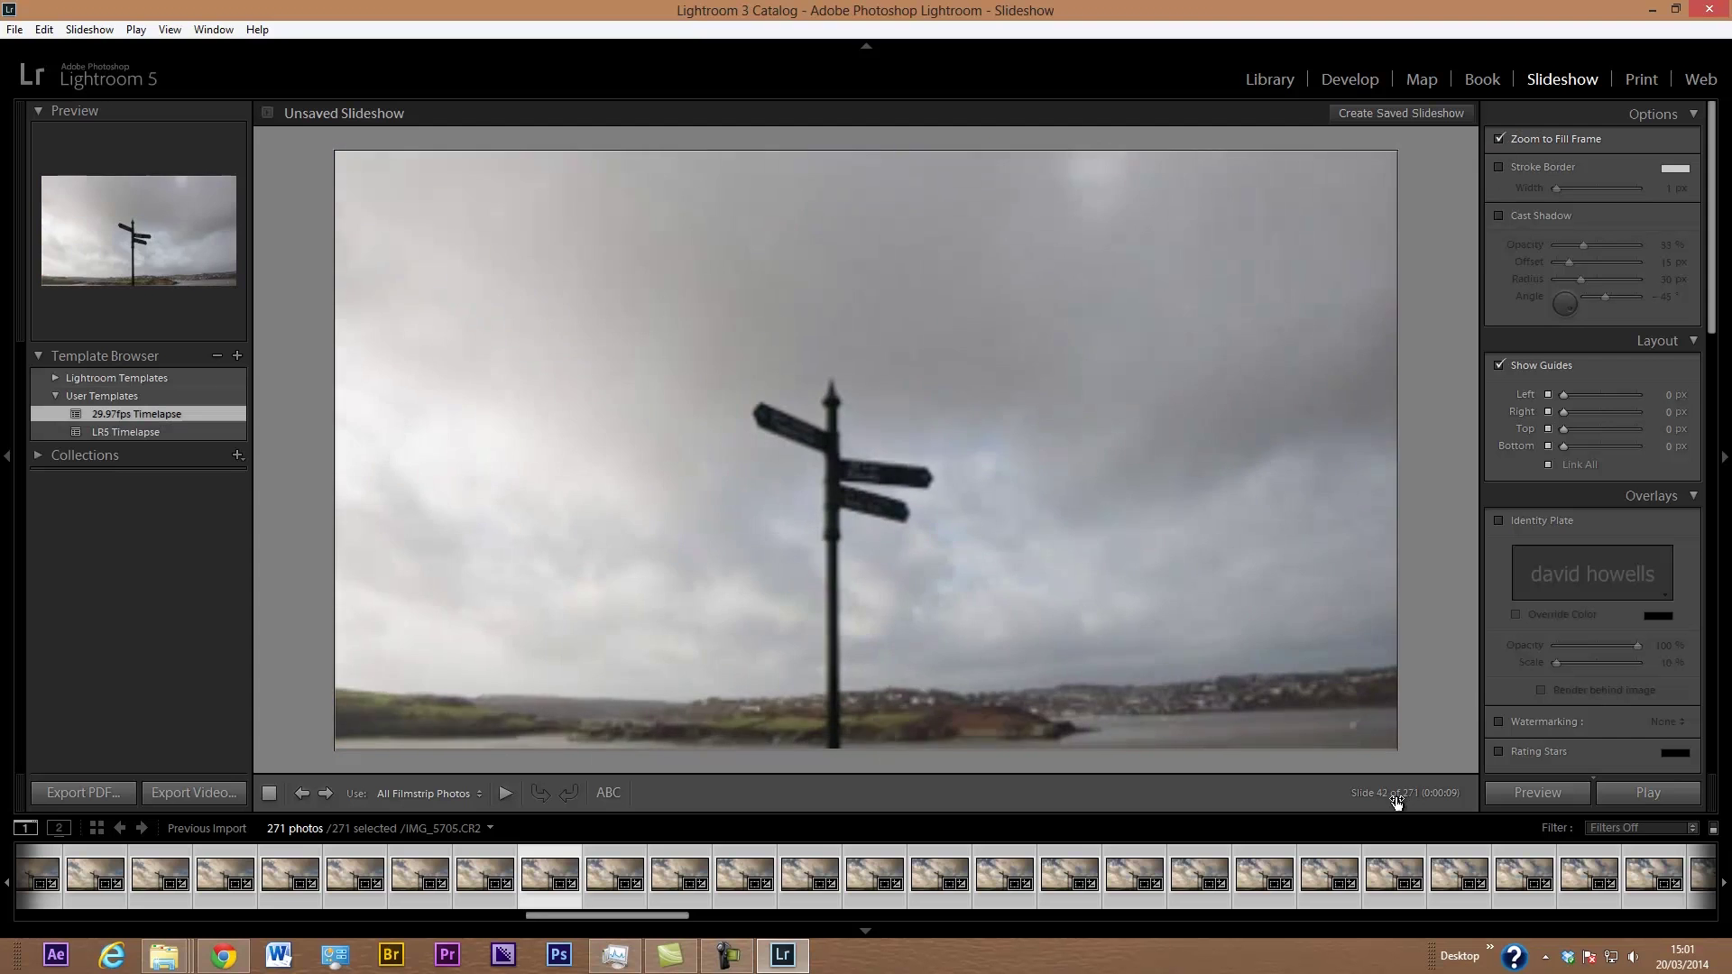
left_click_drag(1356, 798, 1290, 802)
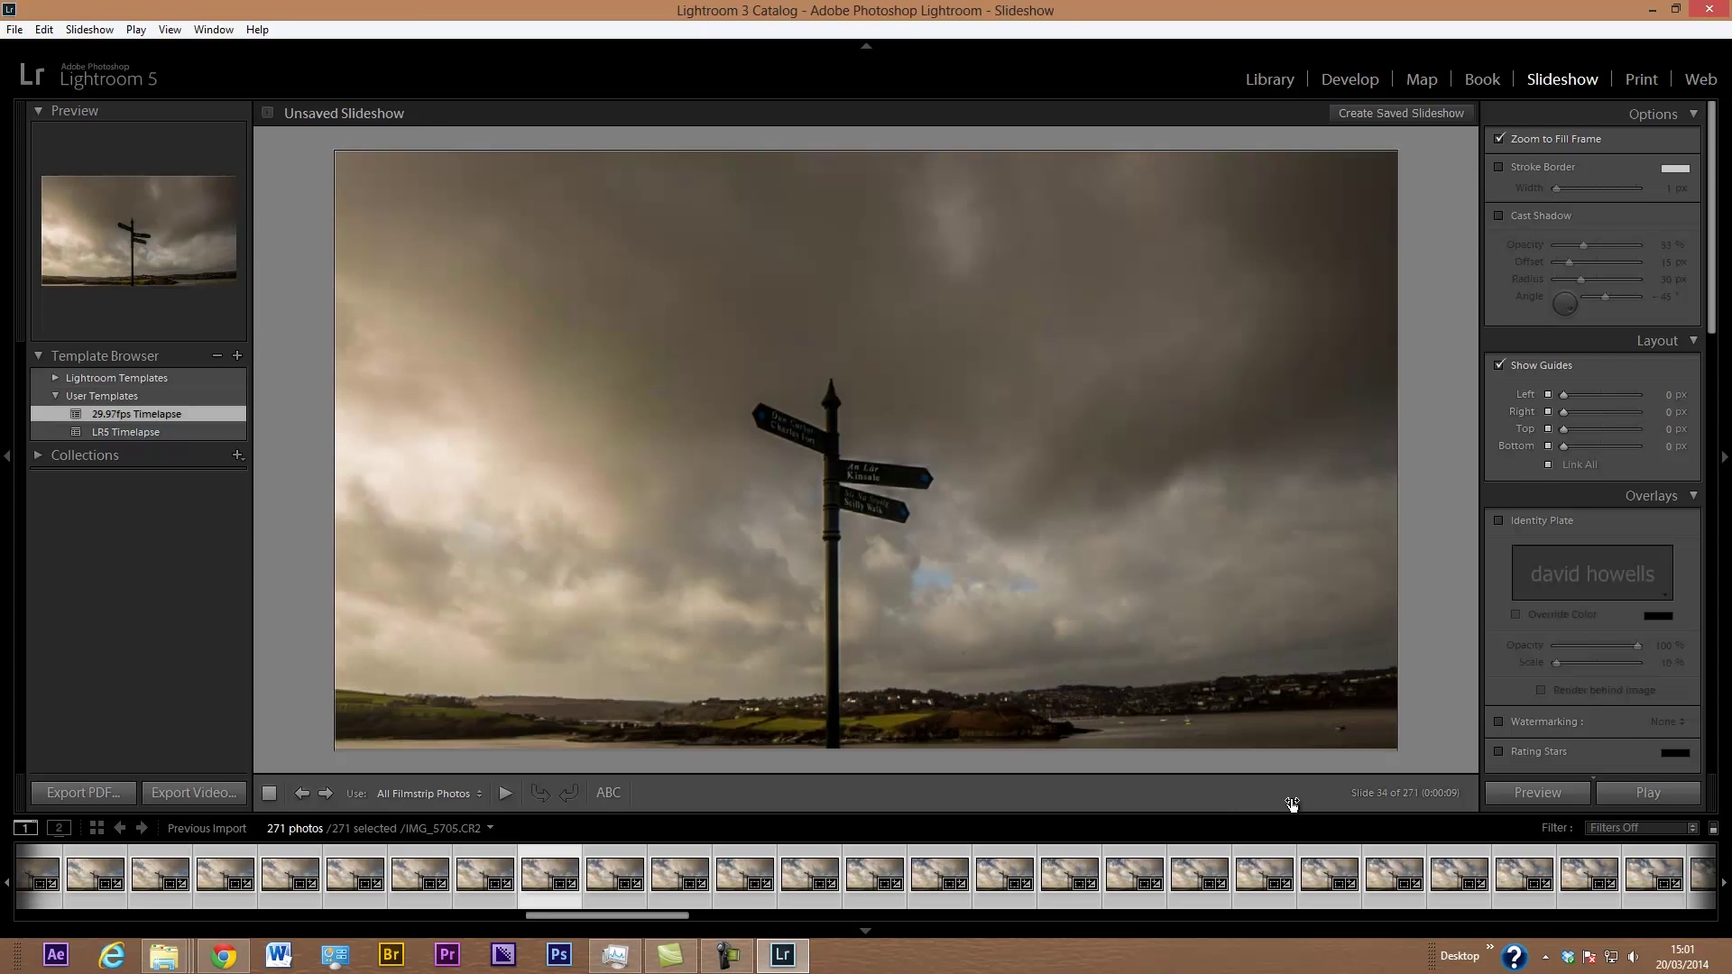
mouse_move(1291, 799)
left_mouse_down()
mouse_move(1444, 798)
mouse_move(1283, 804)
left_mouse_up()
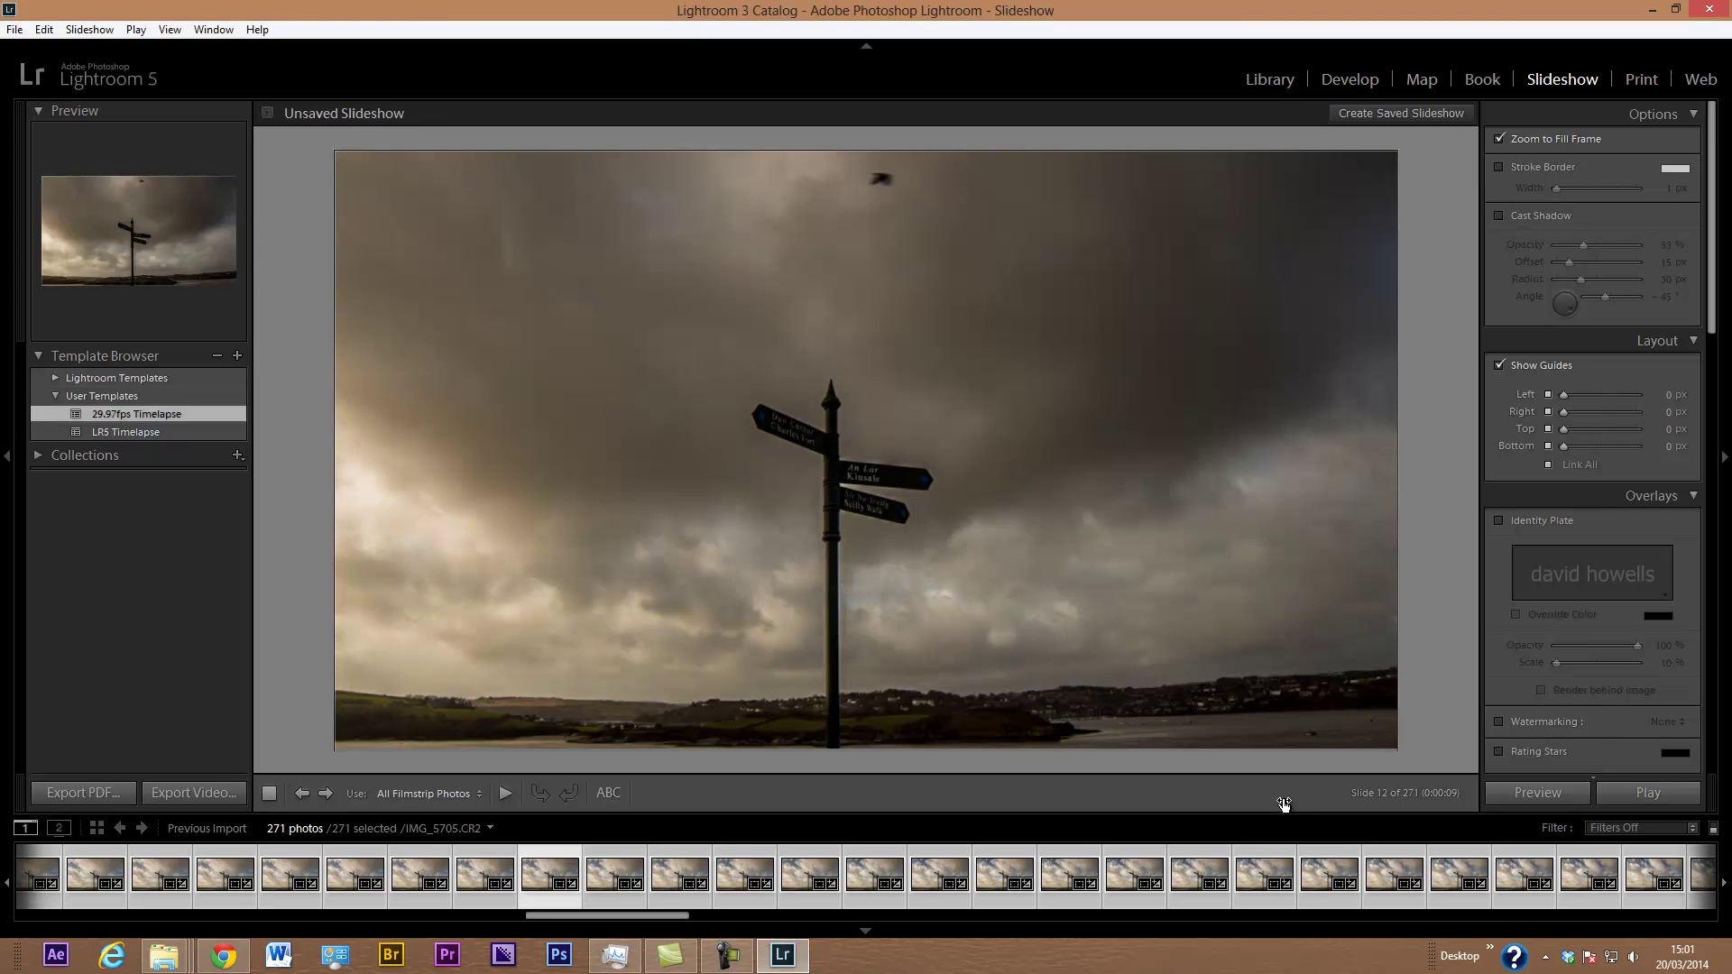
left_click_drag(1283, 803, 1287, 805)
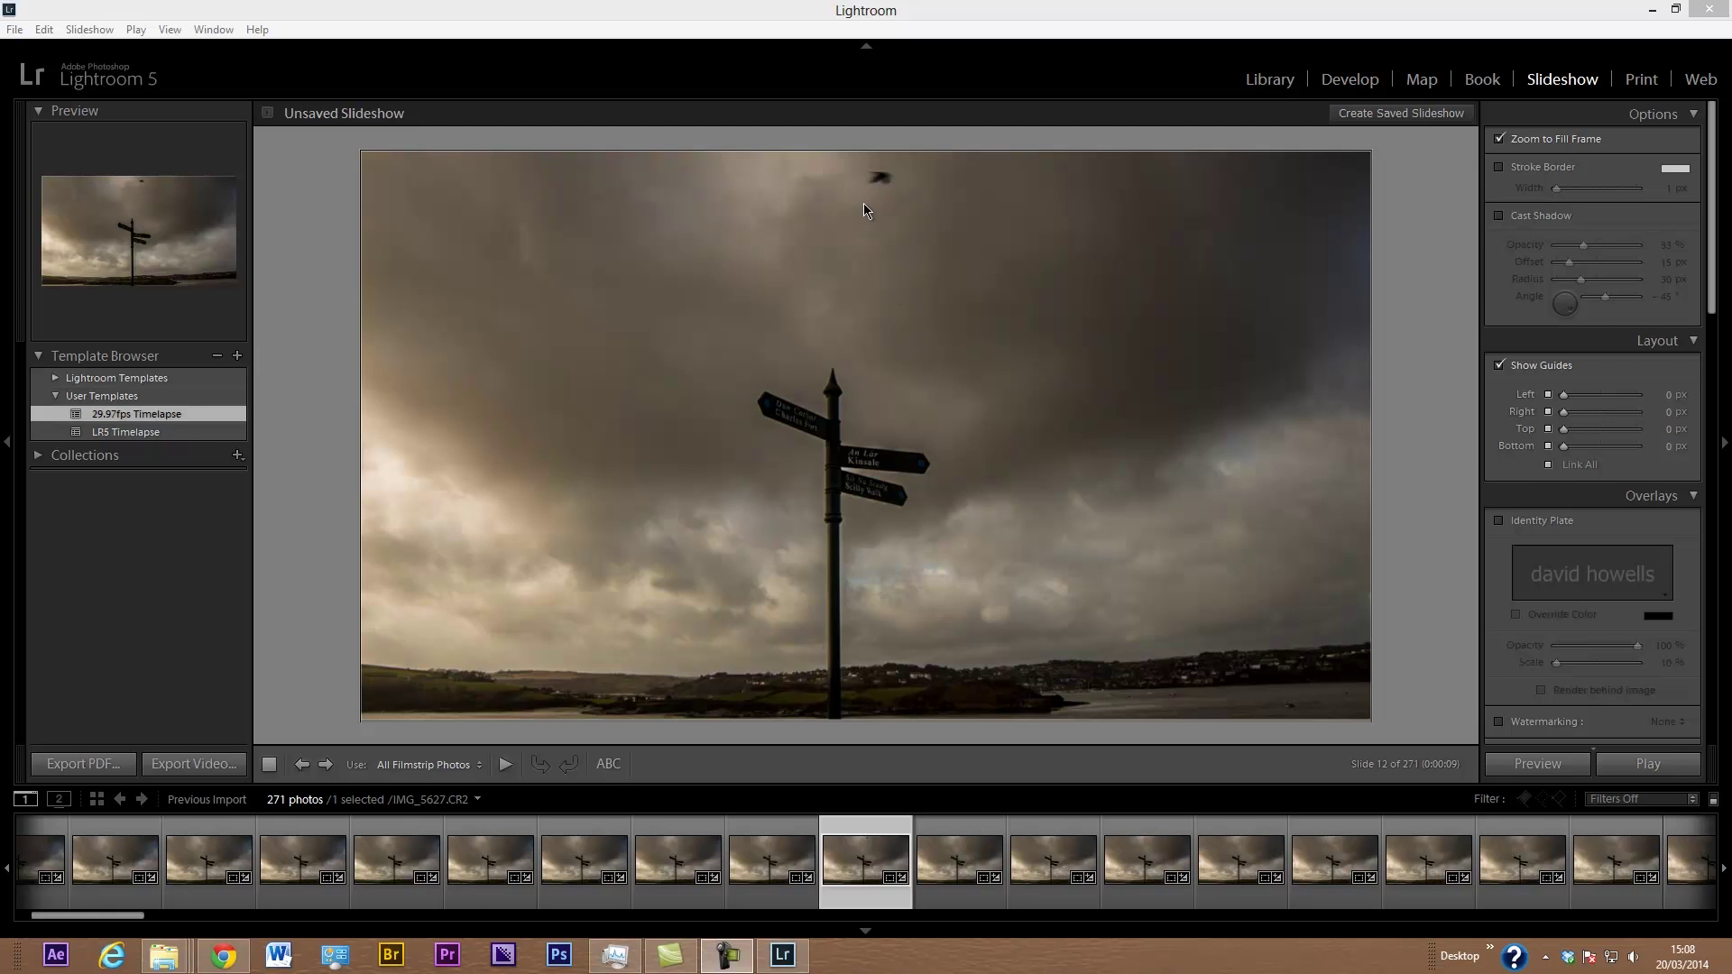
- Flag slide 12, the frame with a bird near the upper edge of the sky
key("Right")
key("Right")
key("Right")
right_click(881, 359)
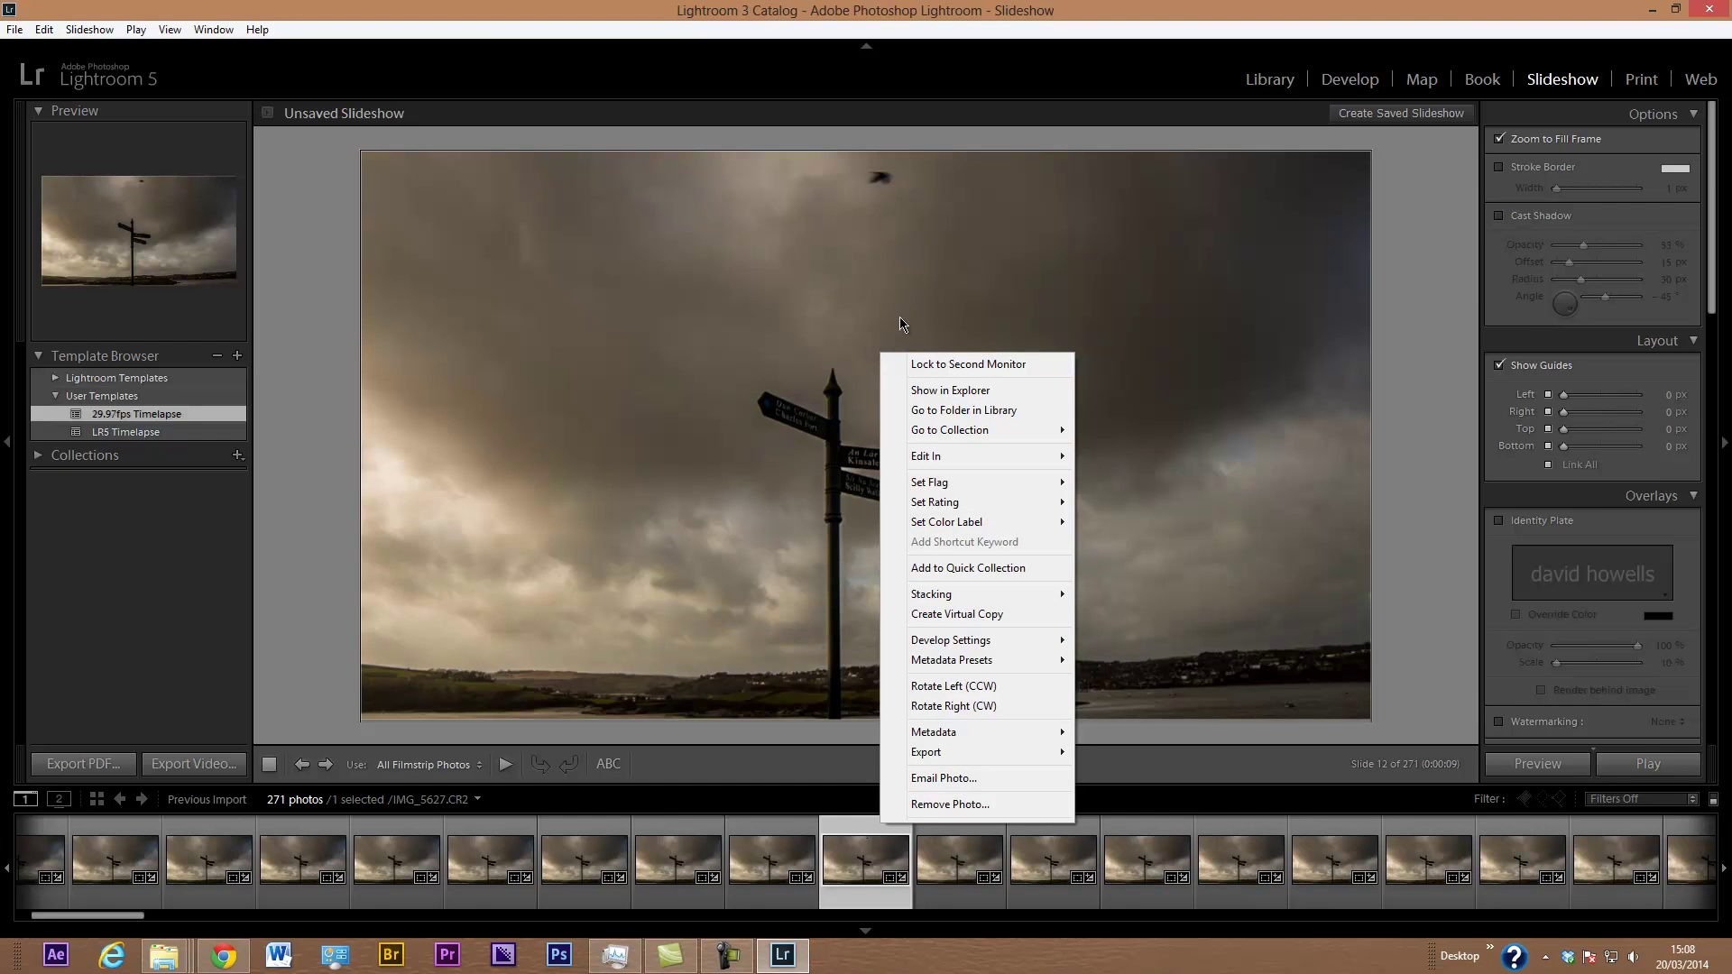
mouse_move(936, 488)
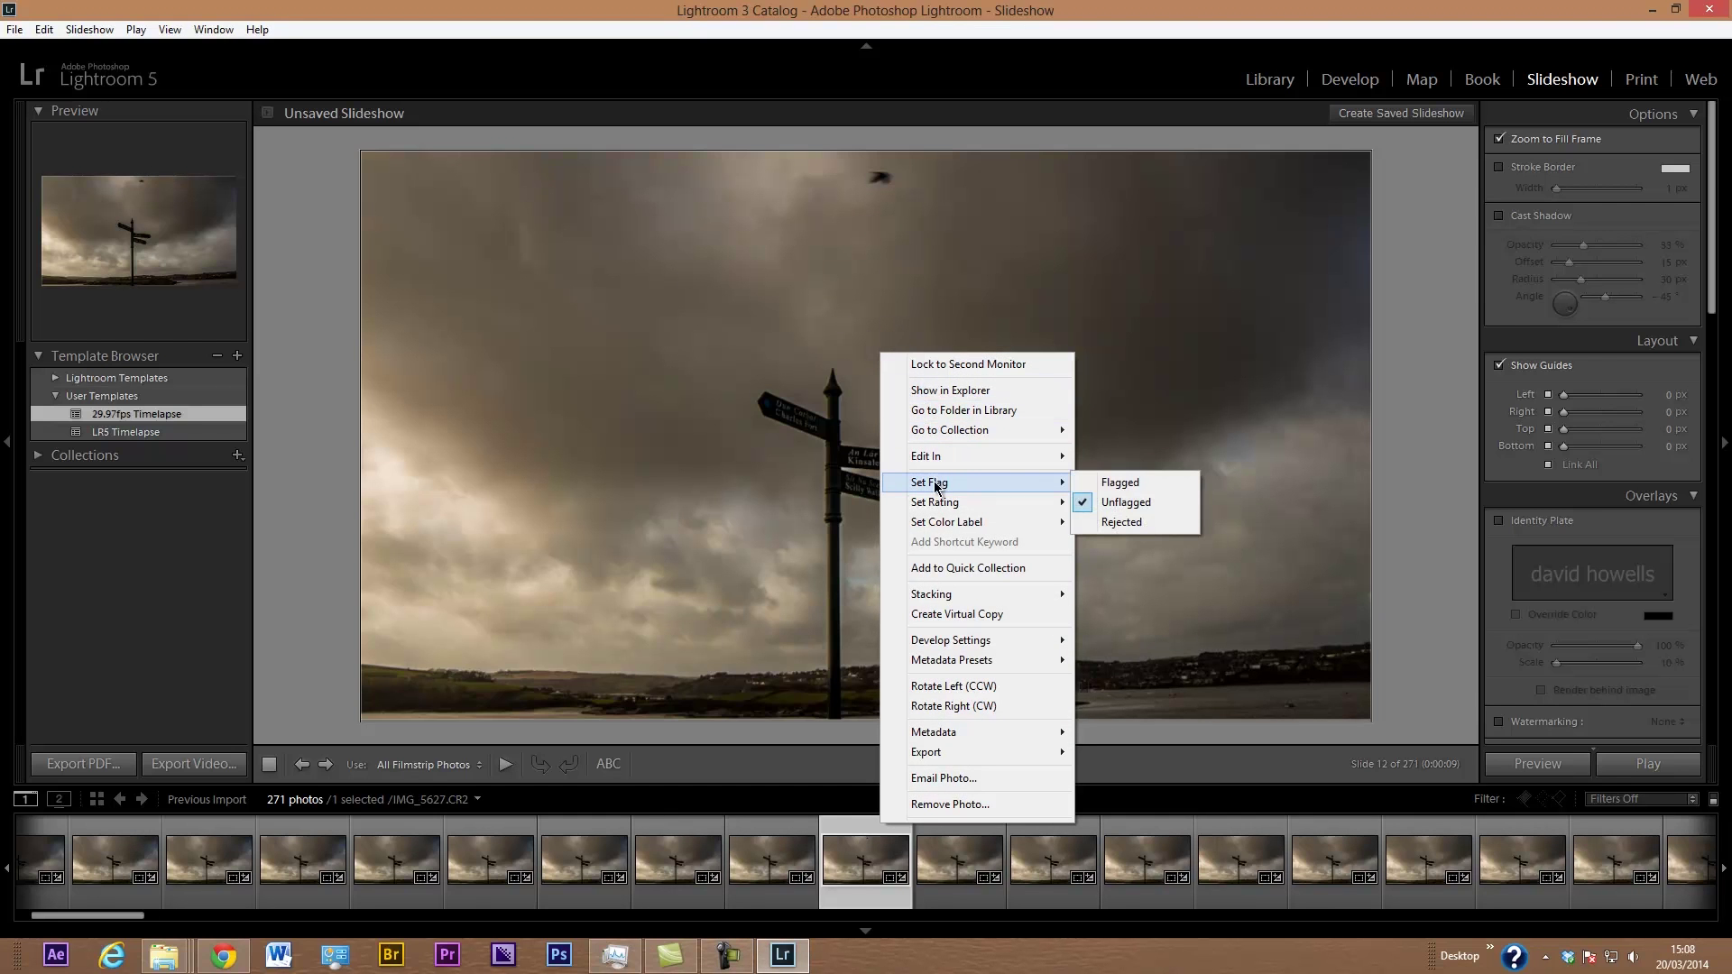
left_click(1119, 484)
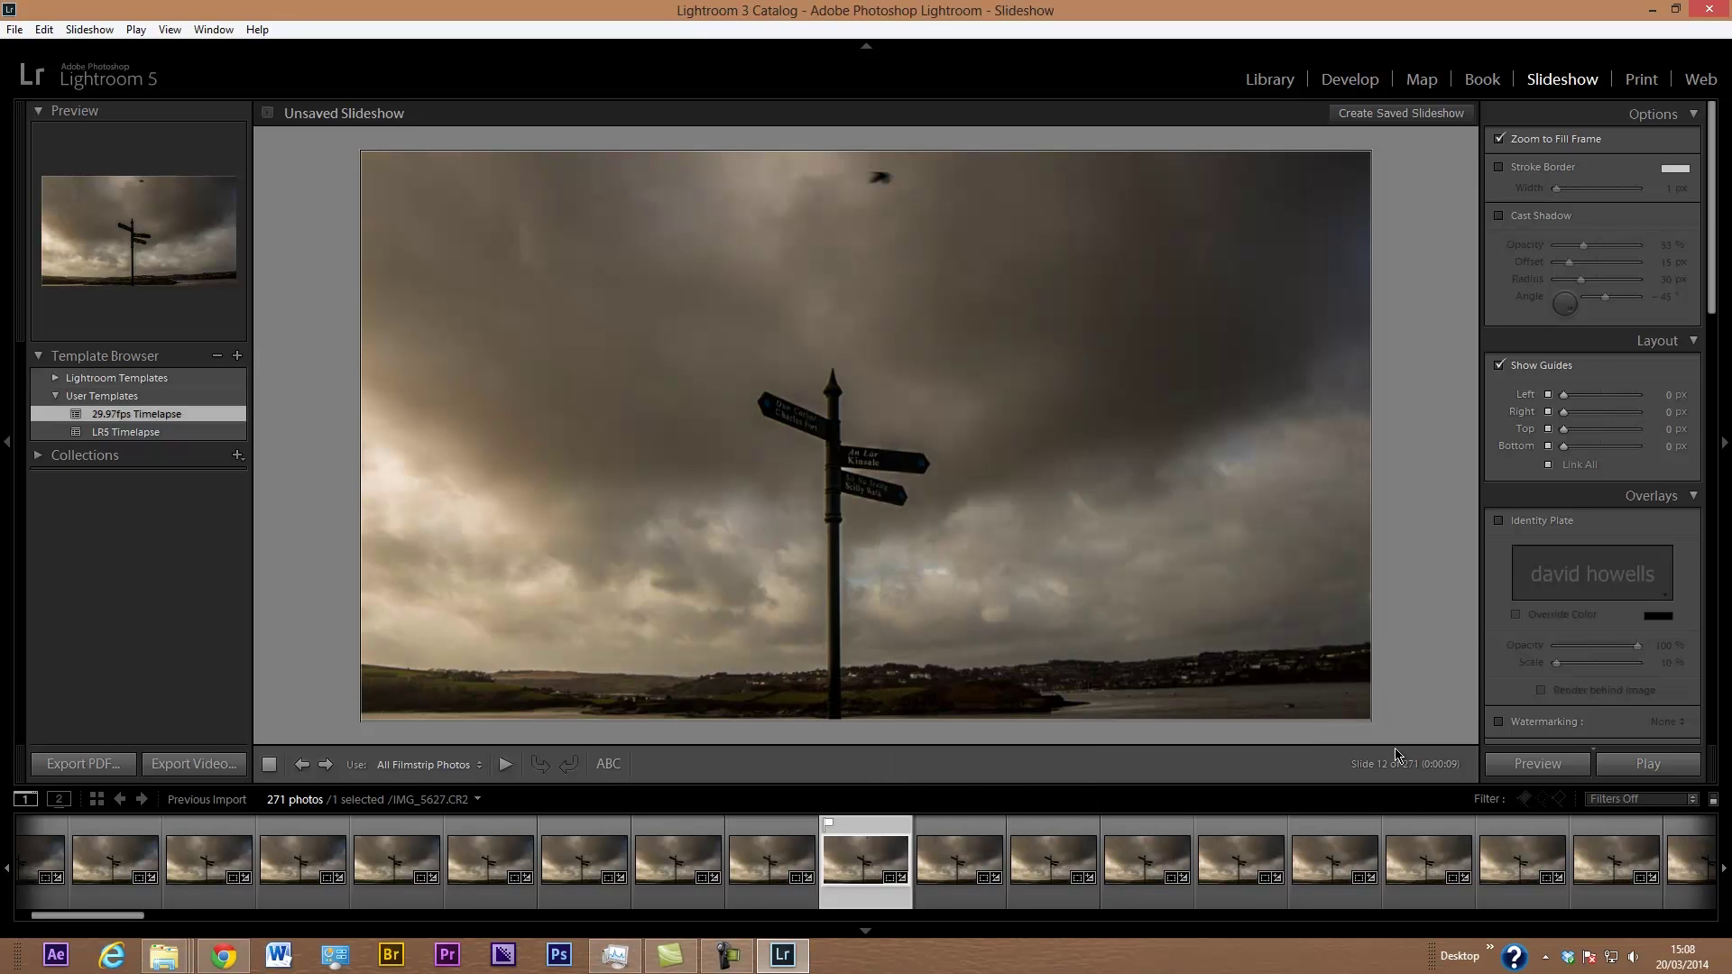
- Advance to slide 13, where a bird is beside the signpost, and flag it
left_click_drag(1377, 772, 1385, 771)
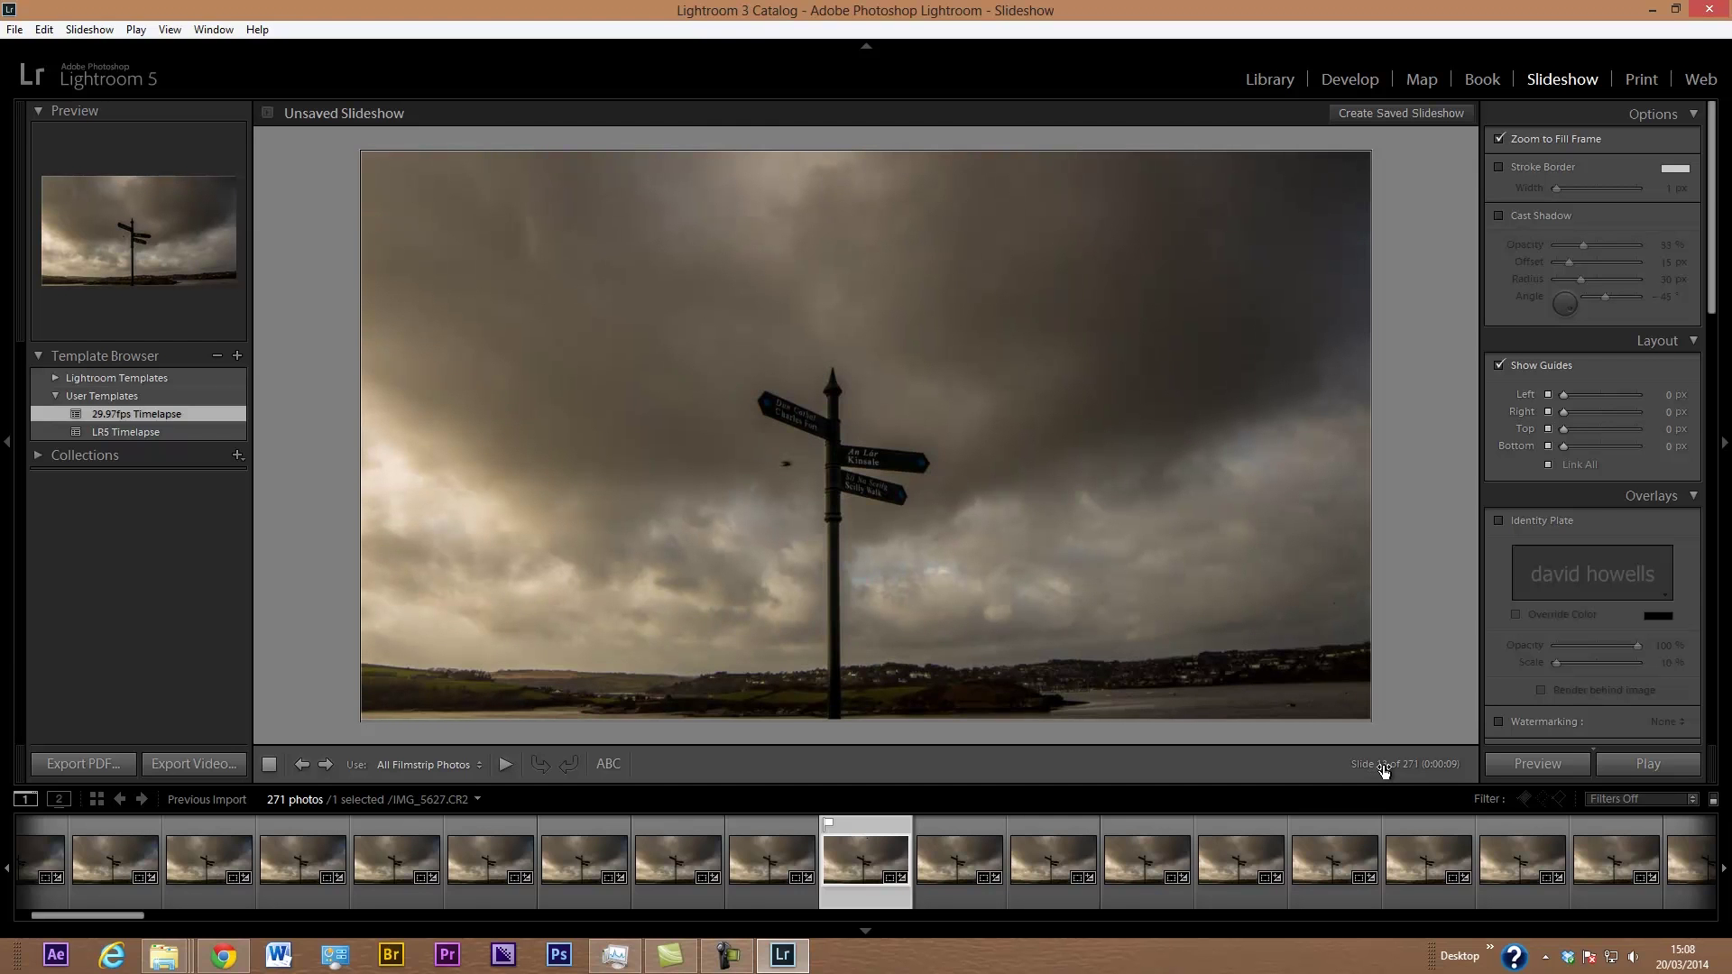
right_click(967, 552)
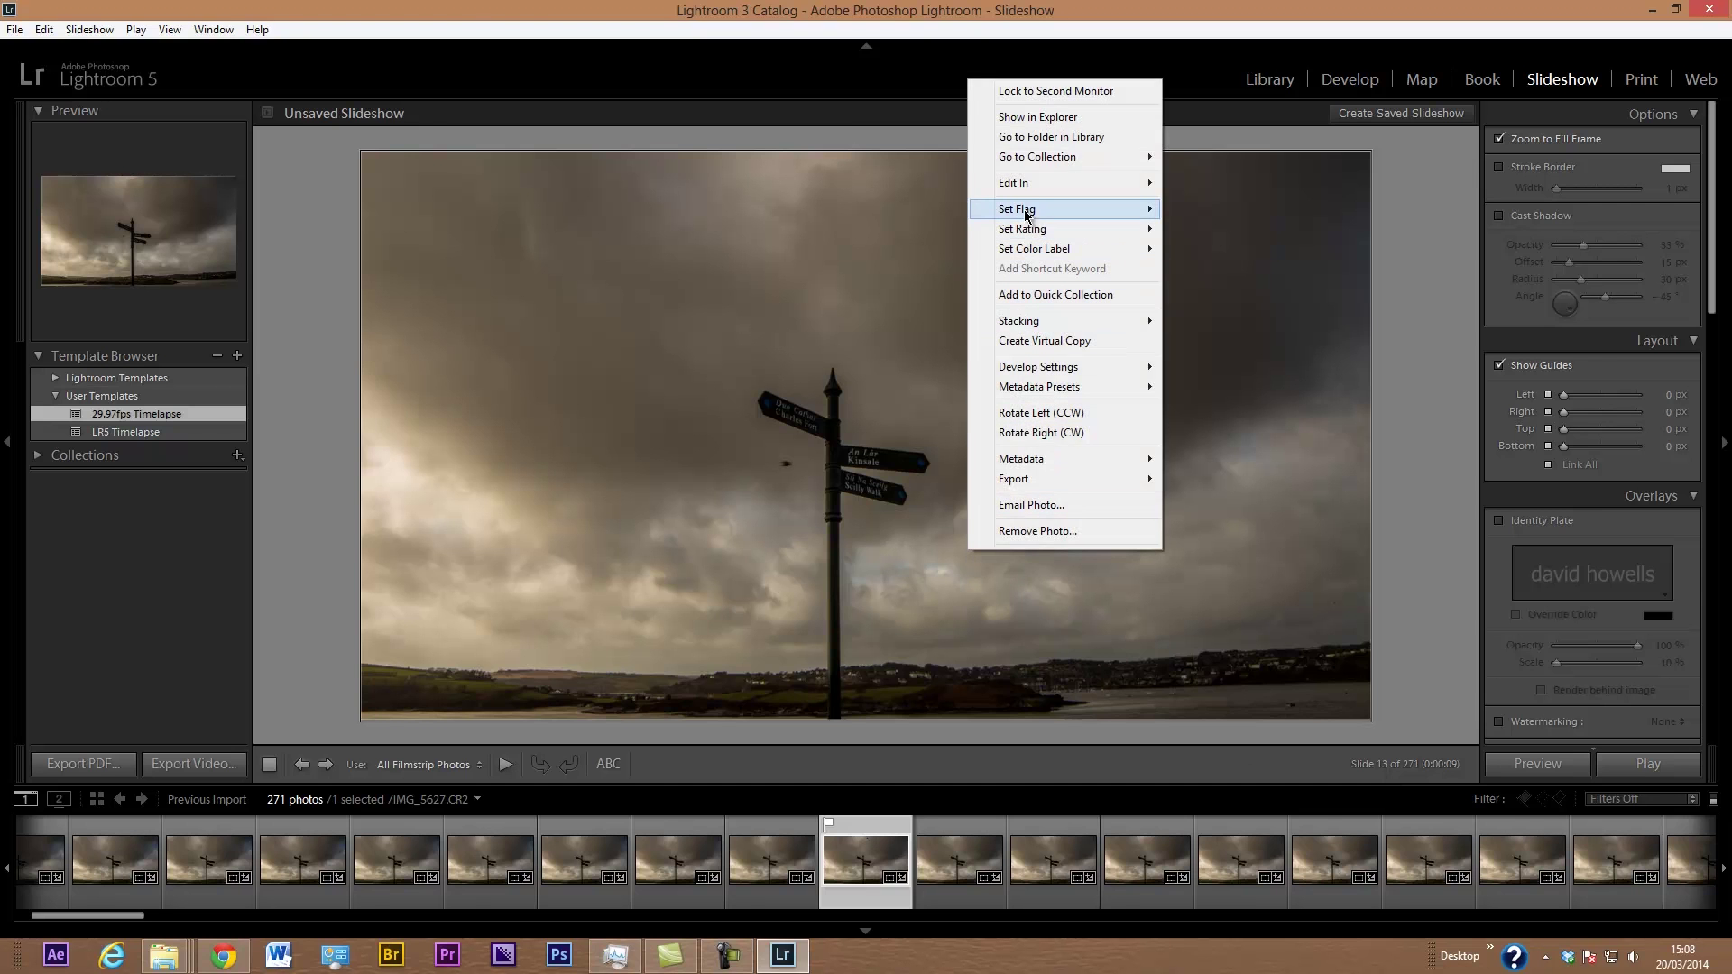
mouse_move(1026, 214)
left_click(1200, 210)
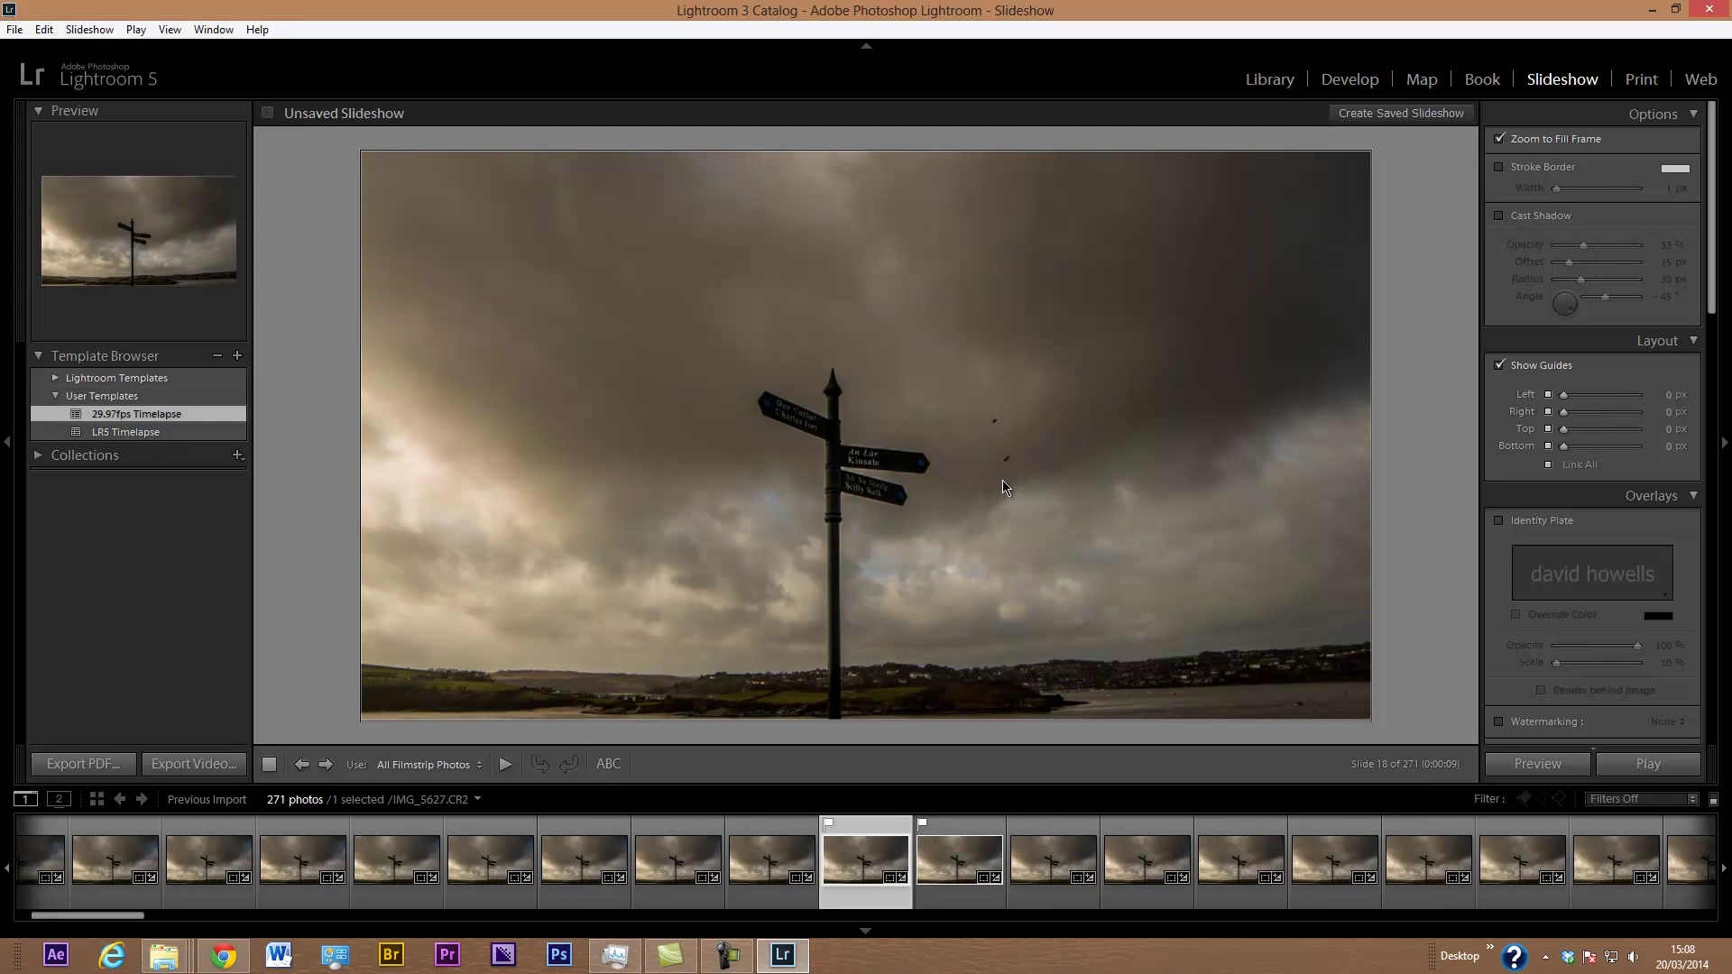
- Flag slides 18 and 237, the other frames with birds in the sky
right_click(1006, 441)
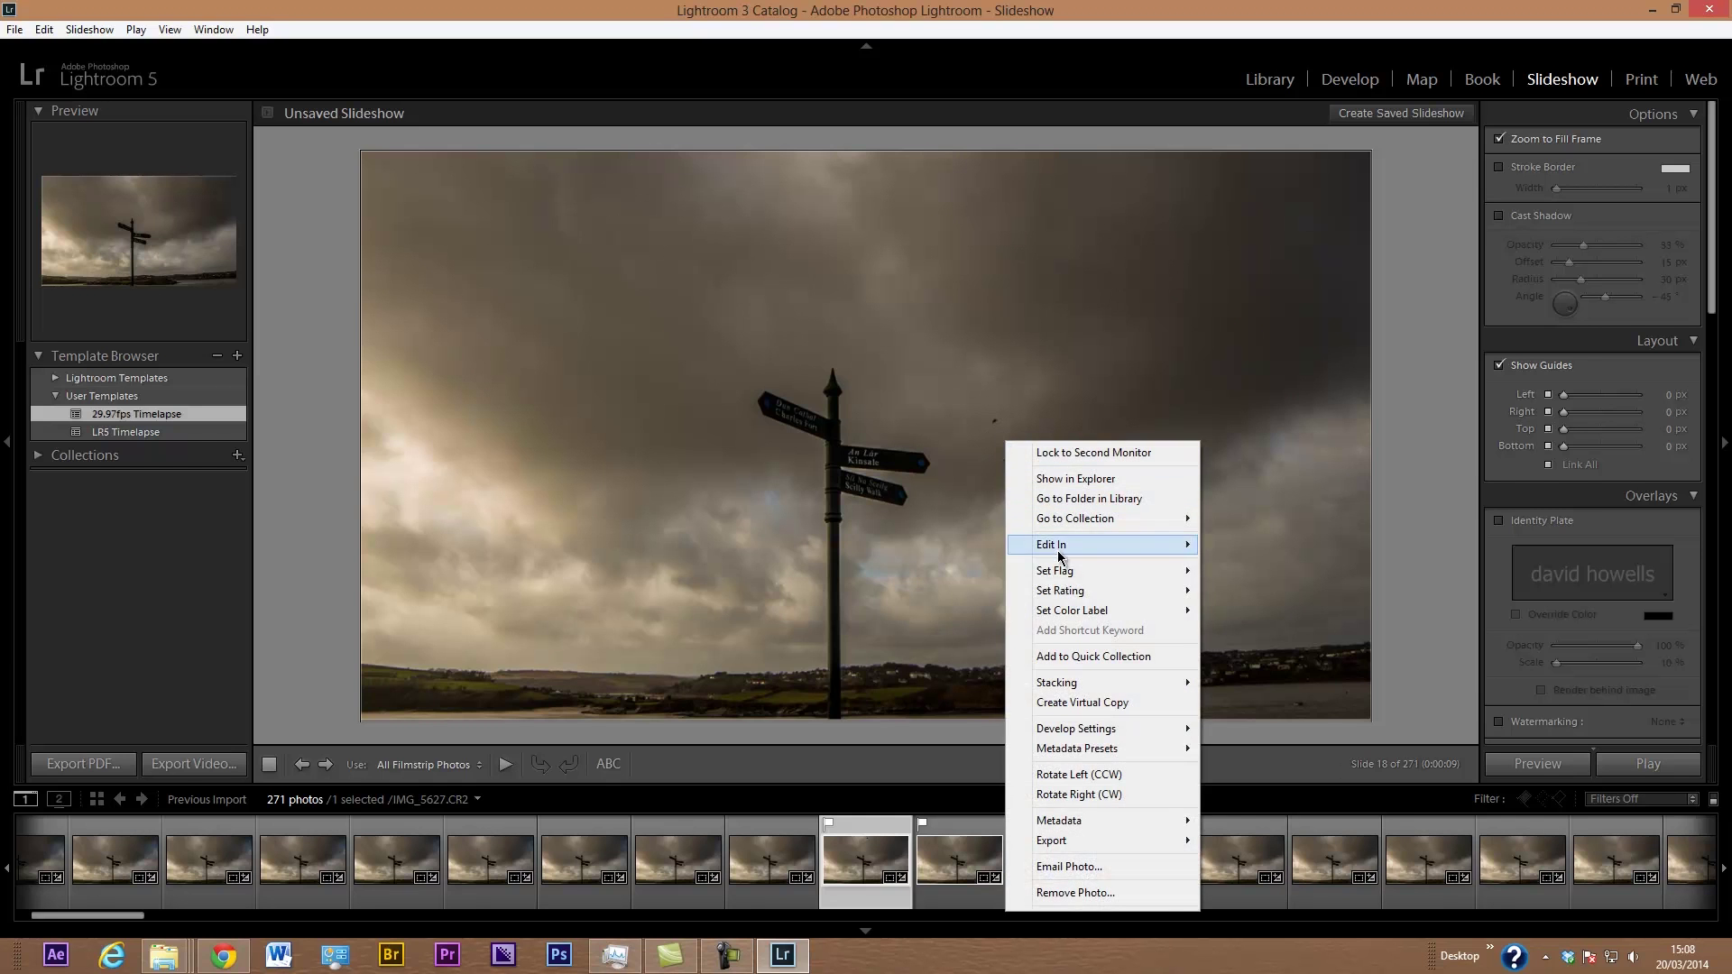
mouse_move(1057, 572)
left_click(1241, 571)
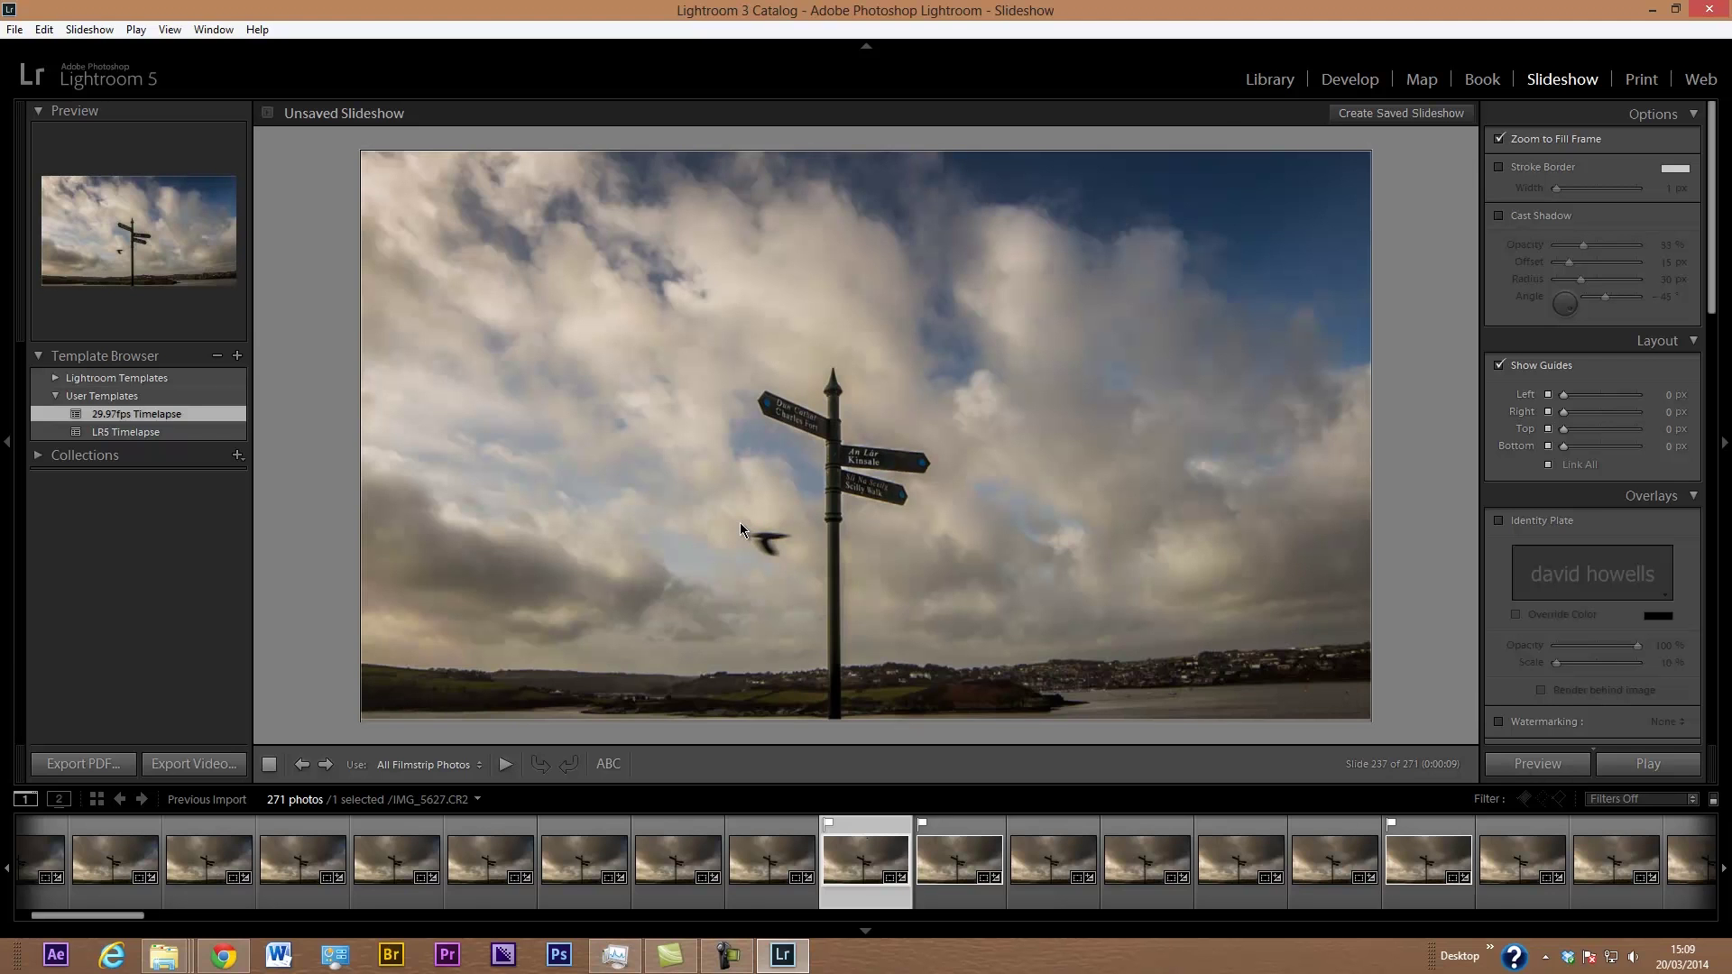
right_click(1027, 518)
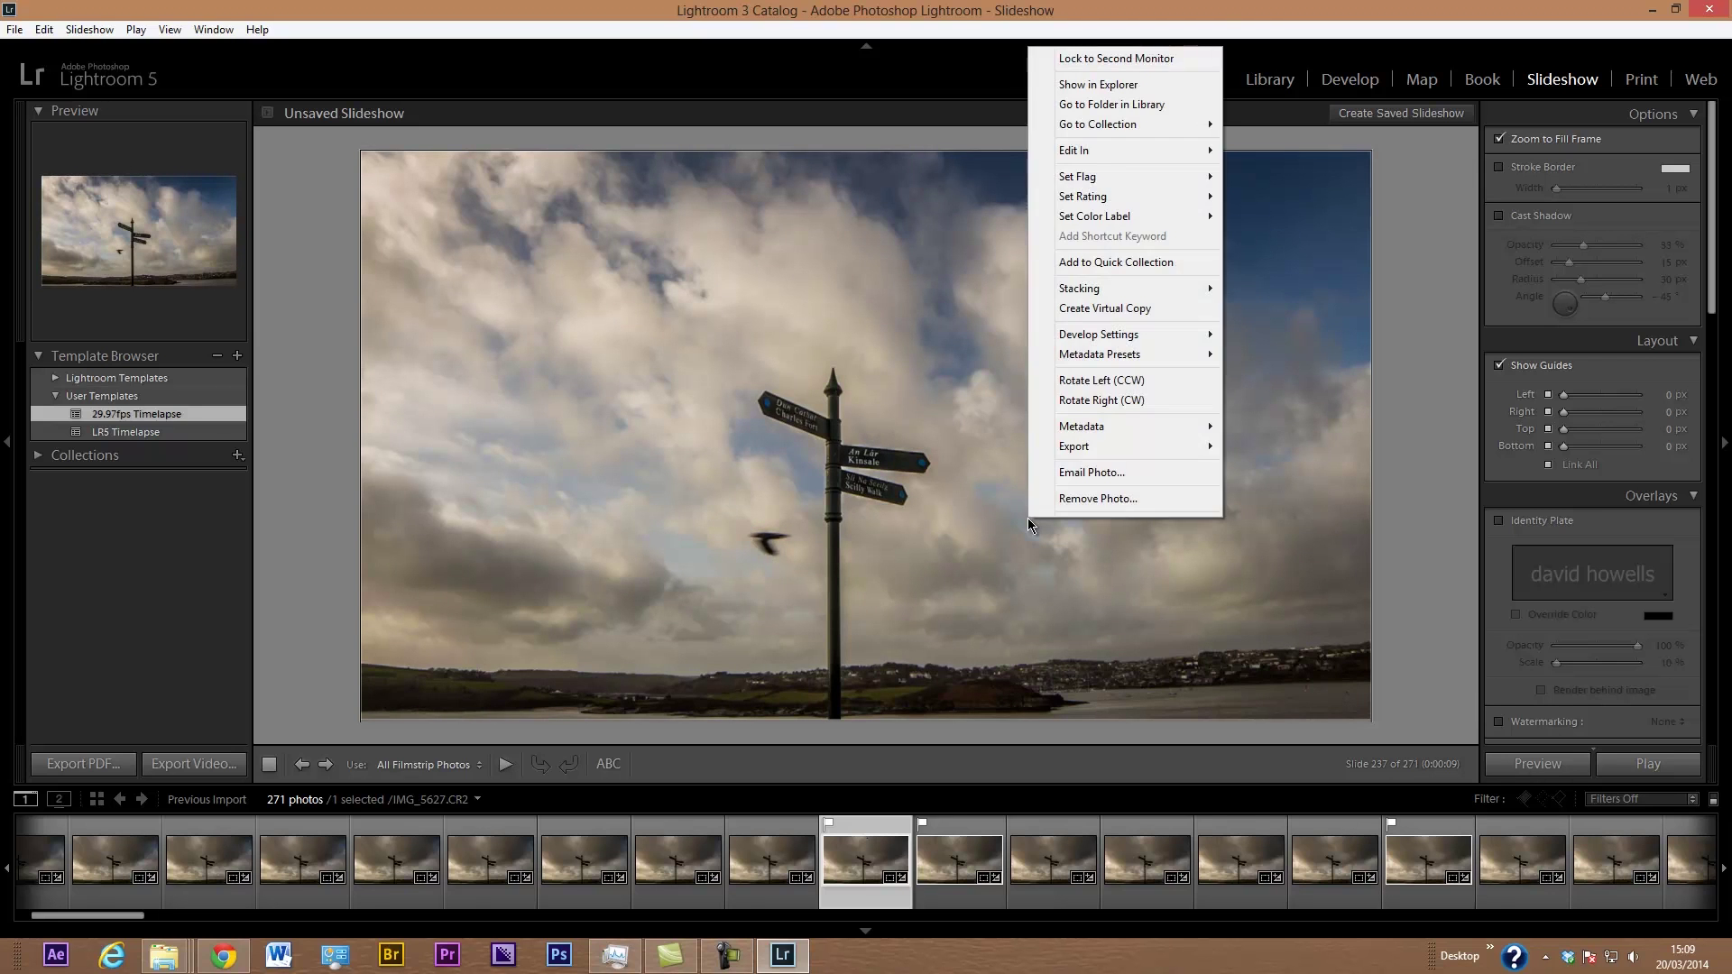
mouse_move(1093, 183)
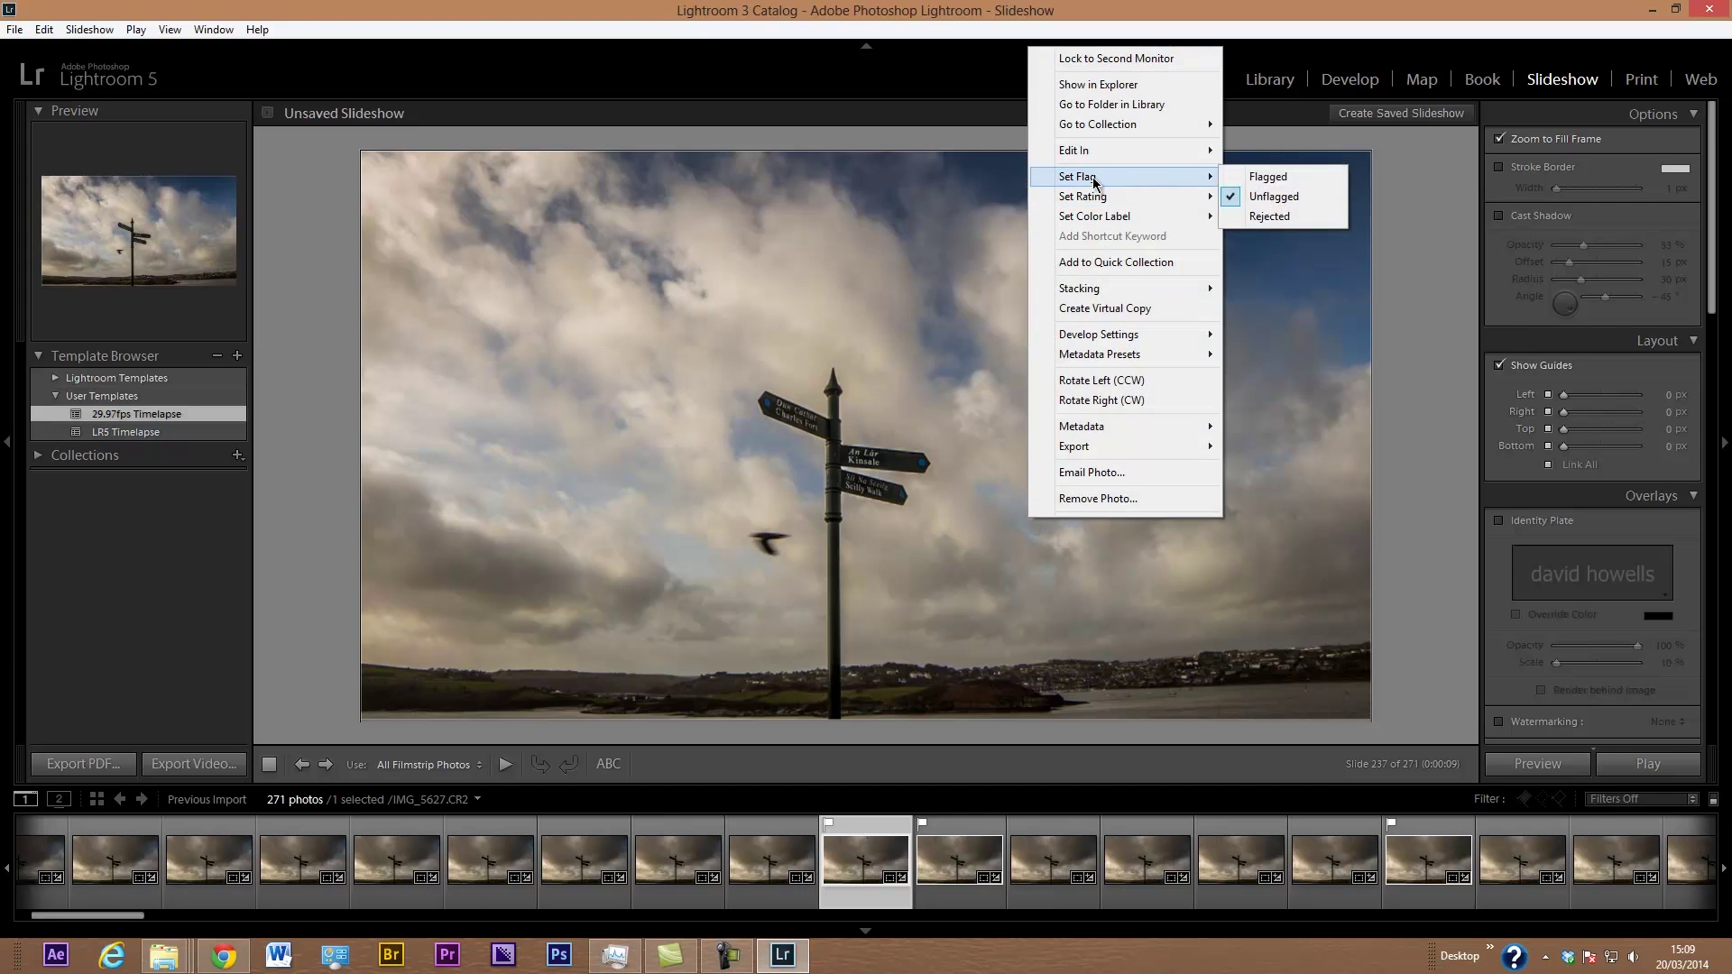
left_click(1301, 176)
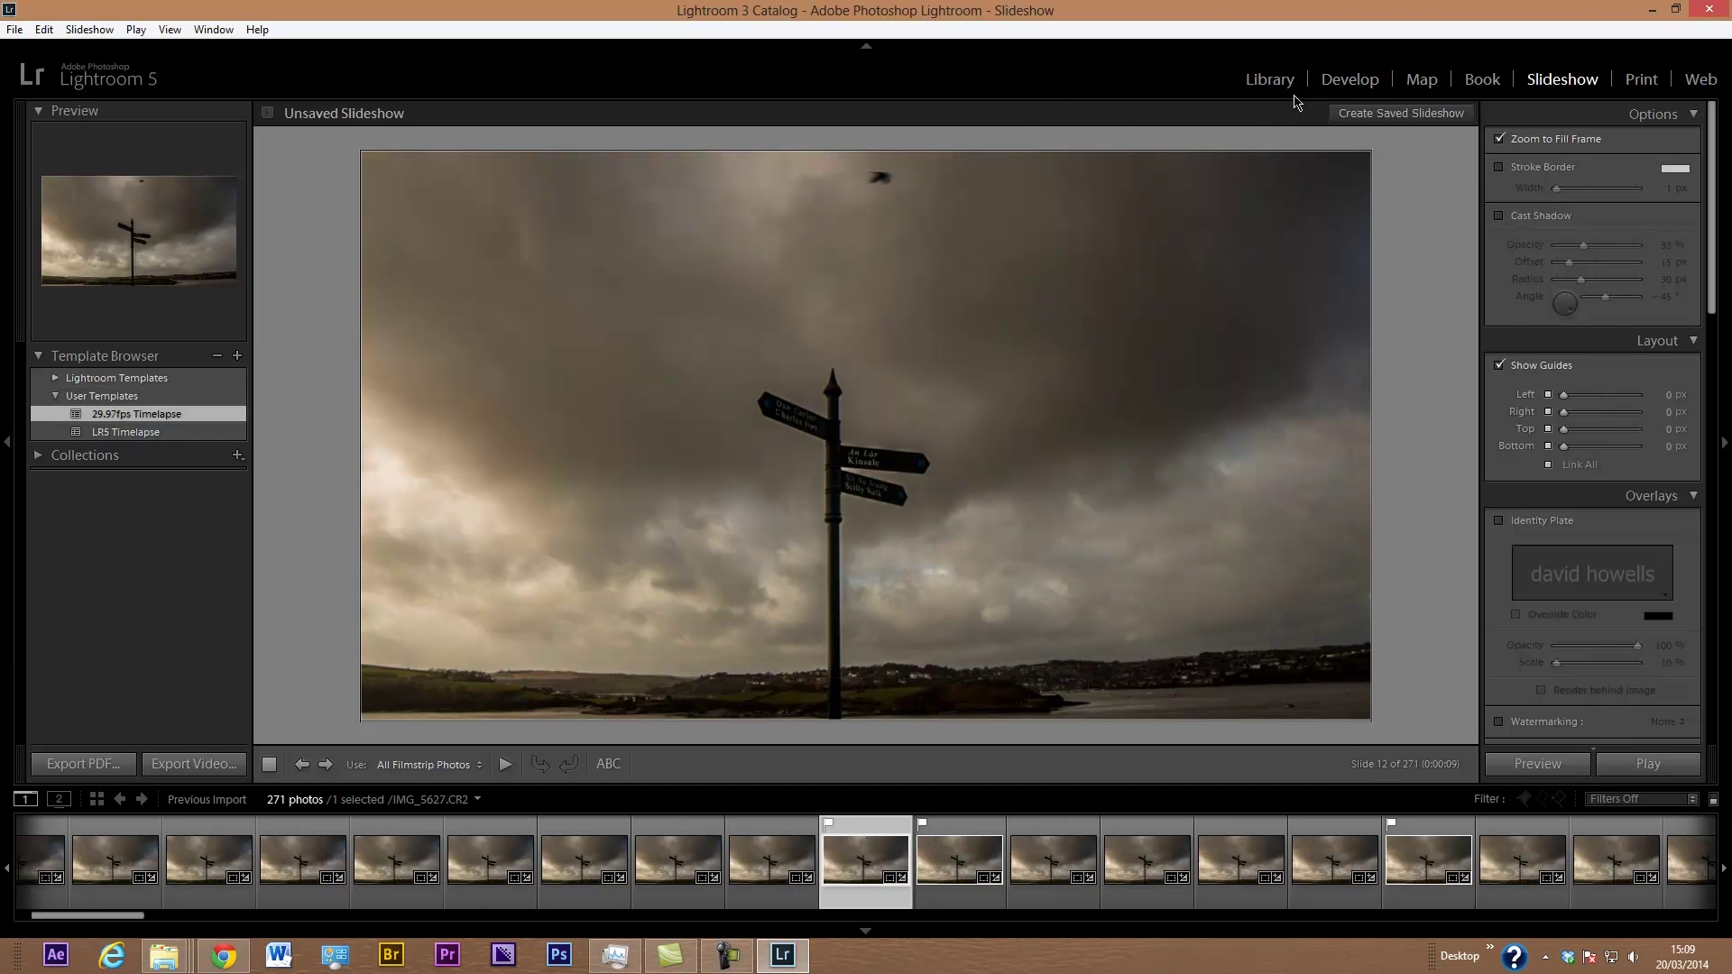
- Switch to Develop, set IMG_5628.CR2 as flagged, and filter the filmstrip to Flagged photos
left_click(1350, 80)
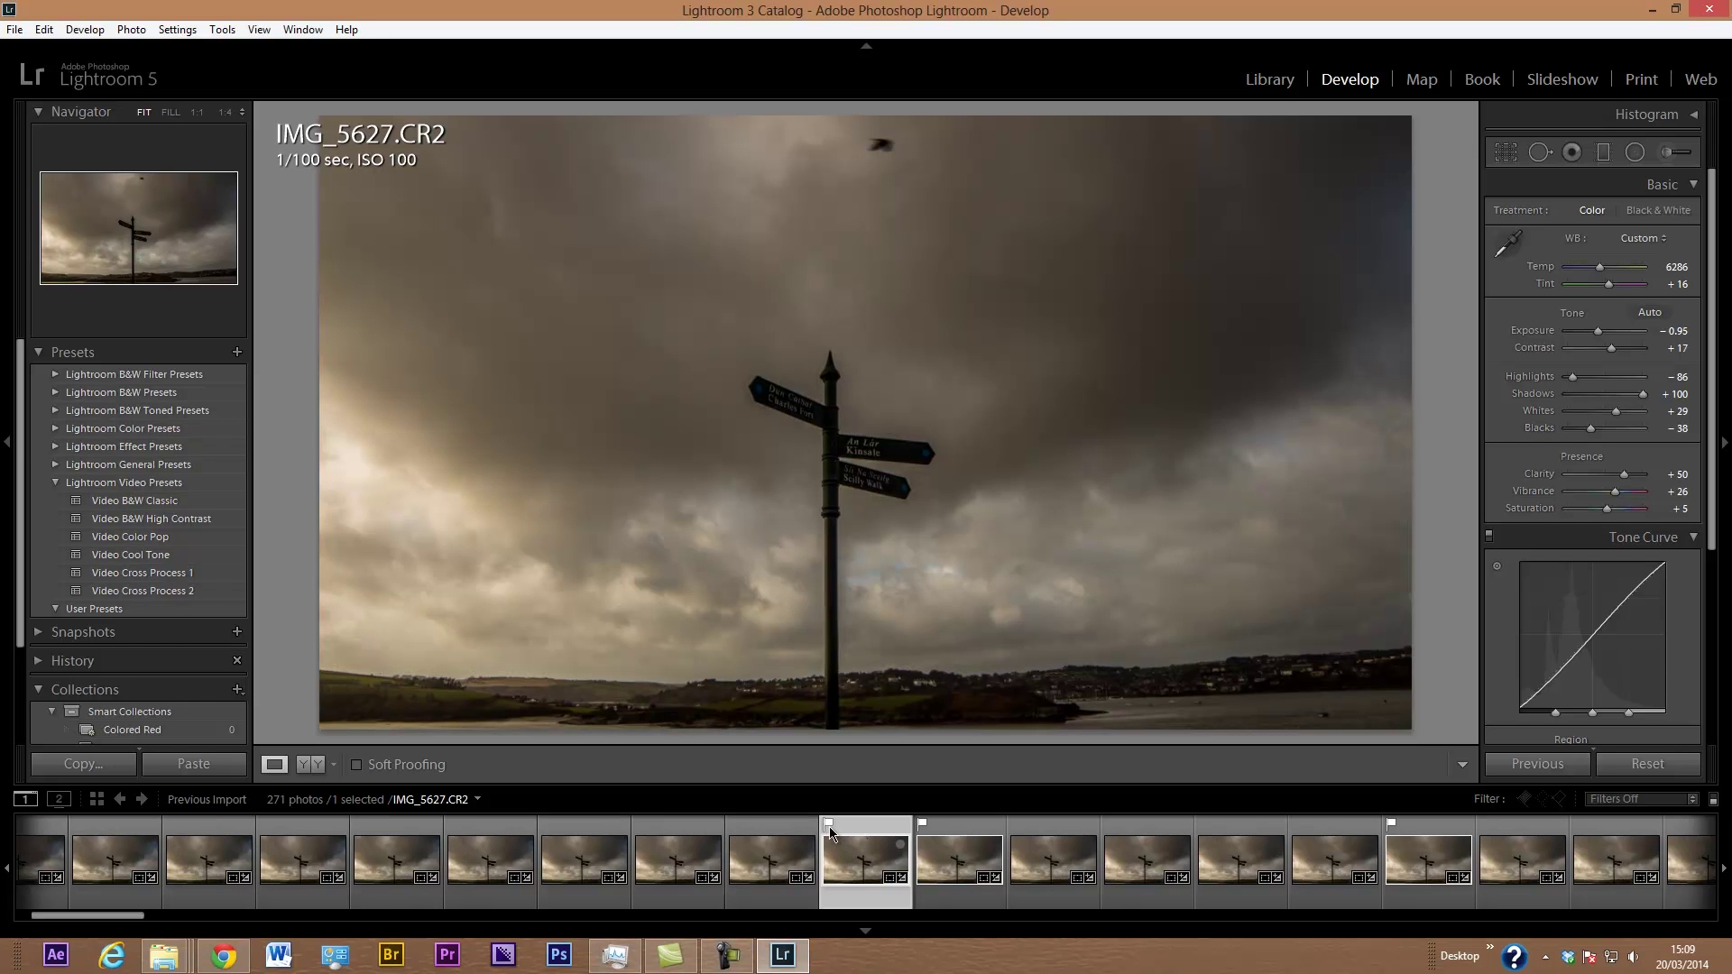
key("Right")
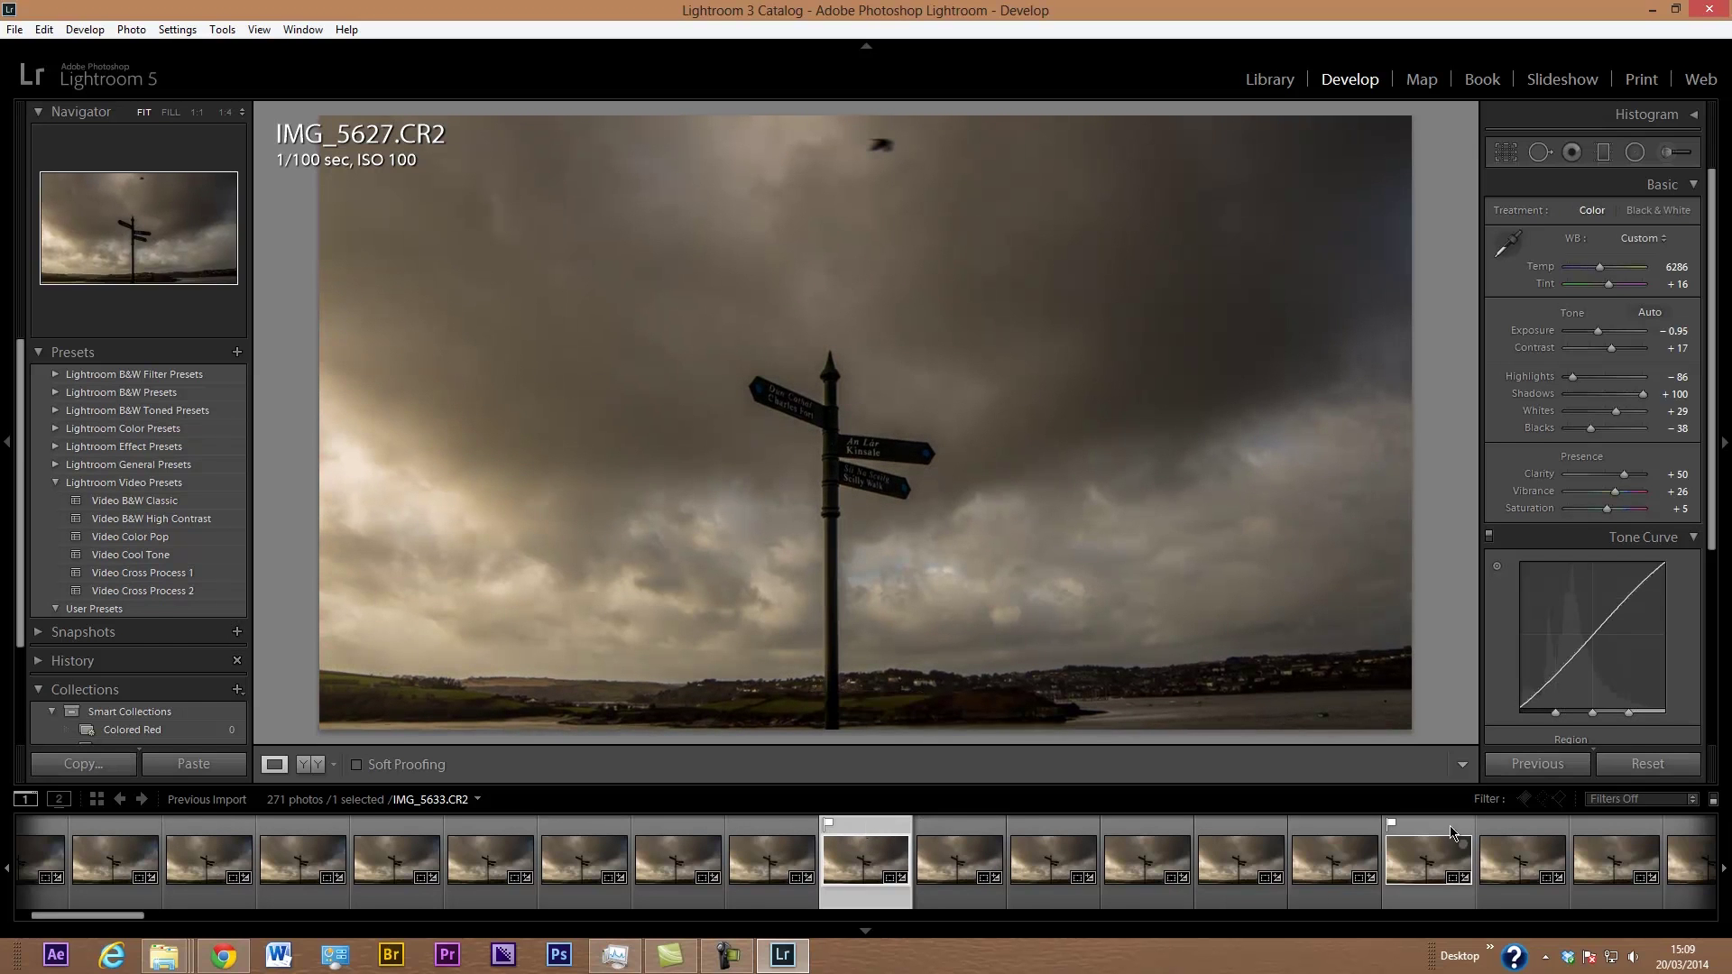
left_click(1428, 853)
right_click(935, 830)
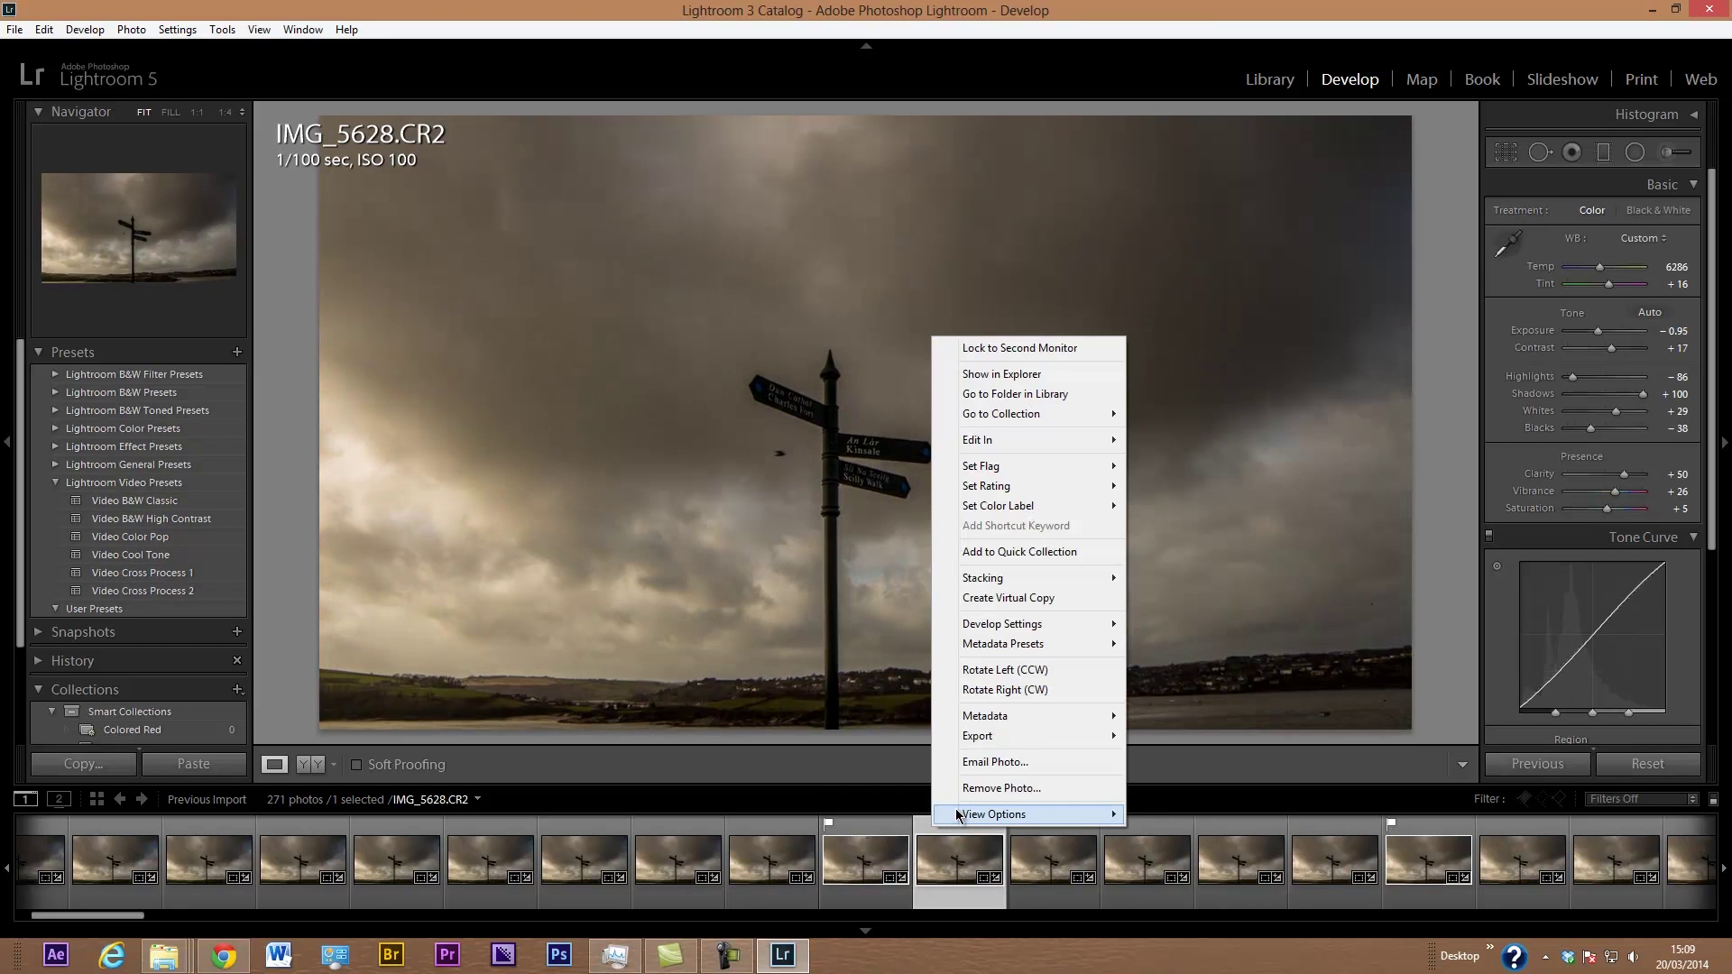
mouse_move(1011, 466)
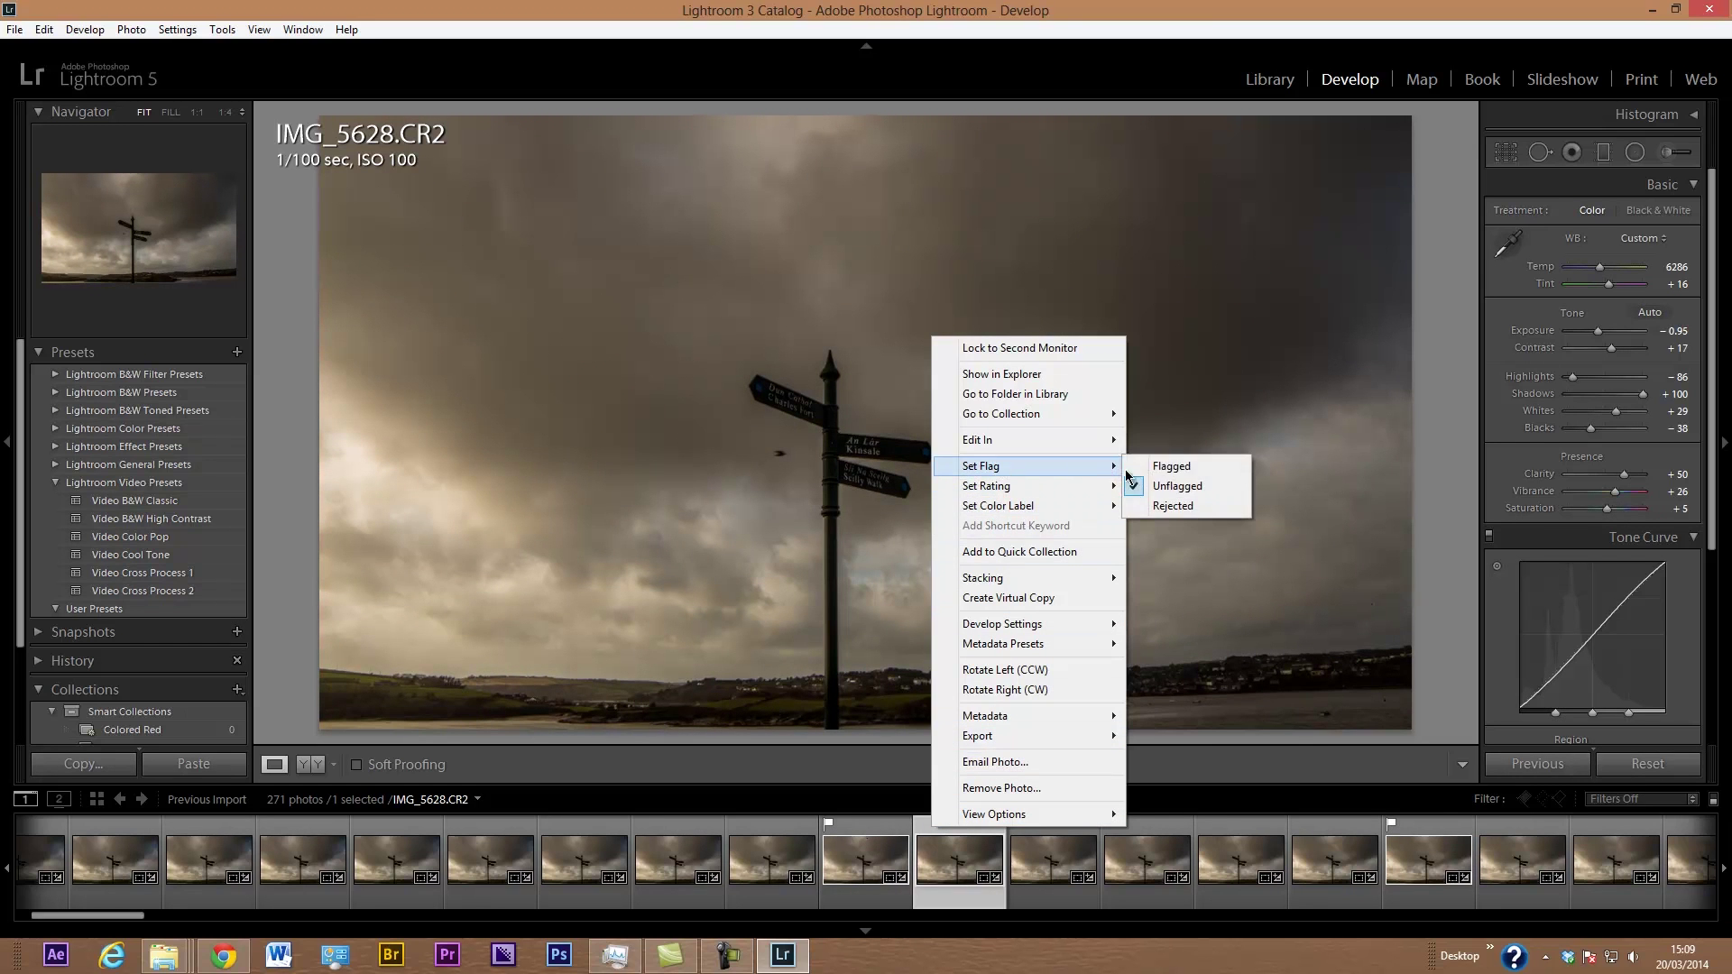
left_click(1150, 468)
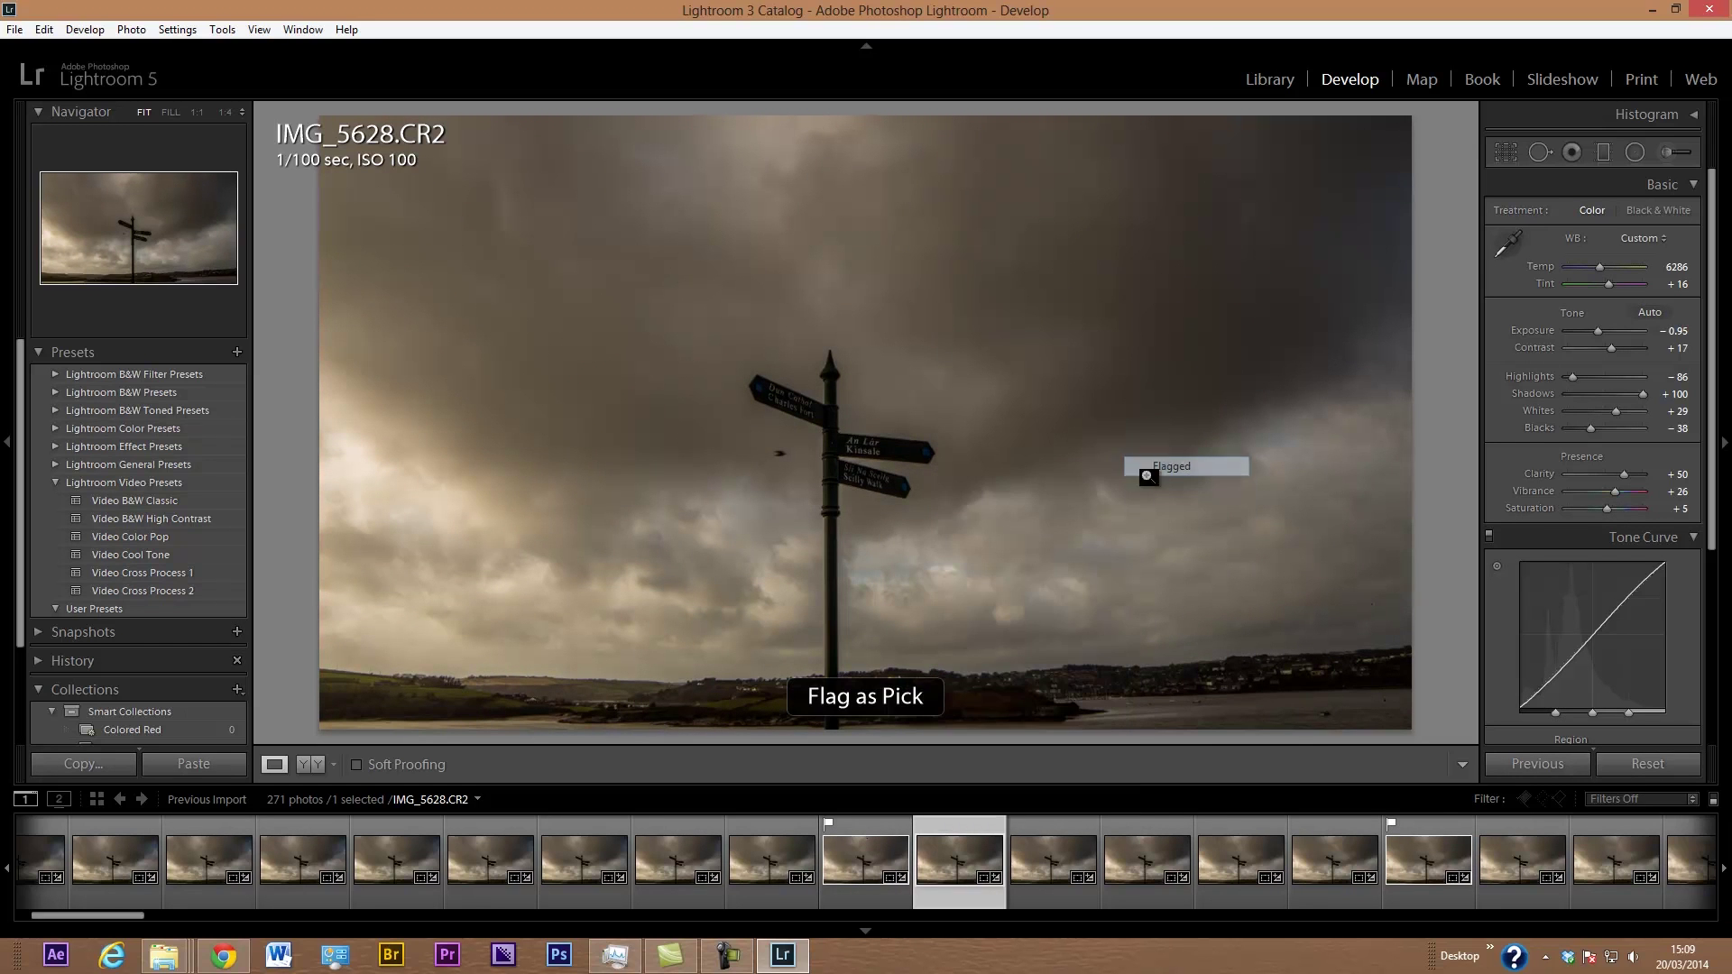
left_click(920, 826)
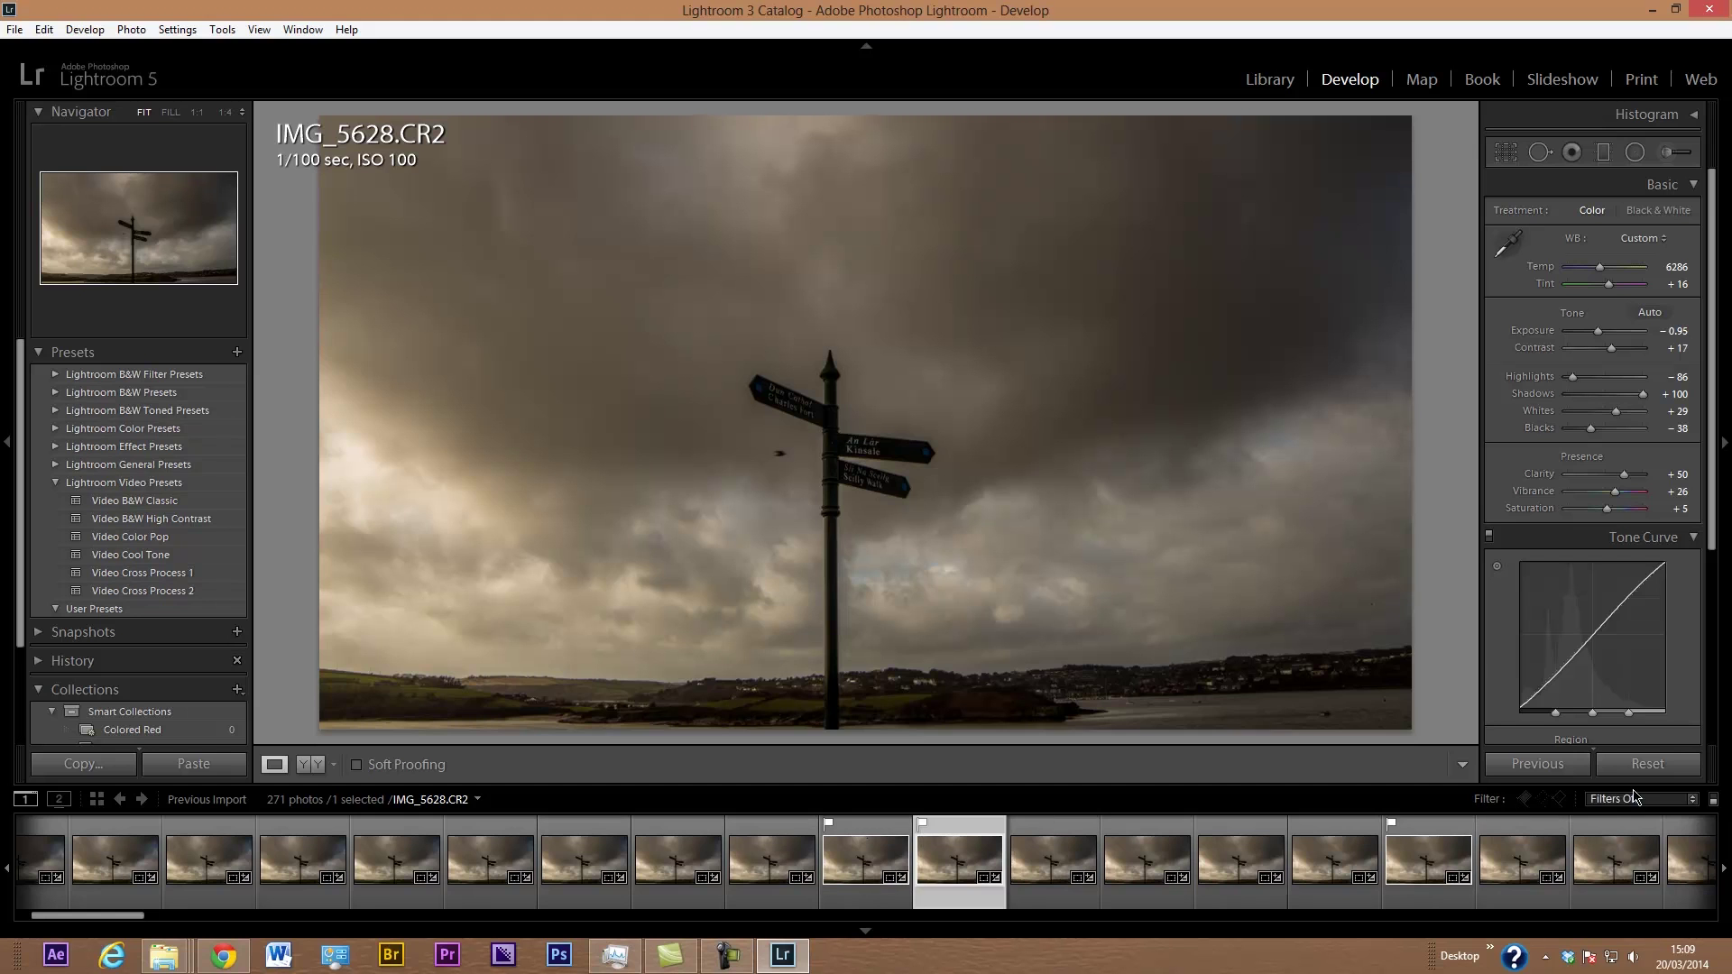
left_click(1684, 801)
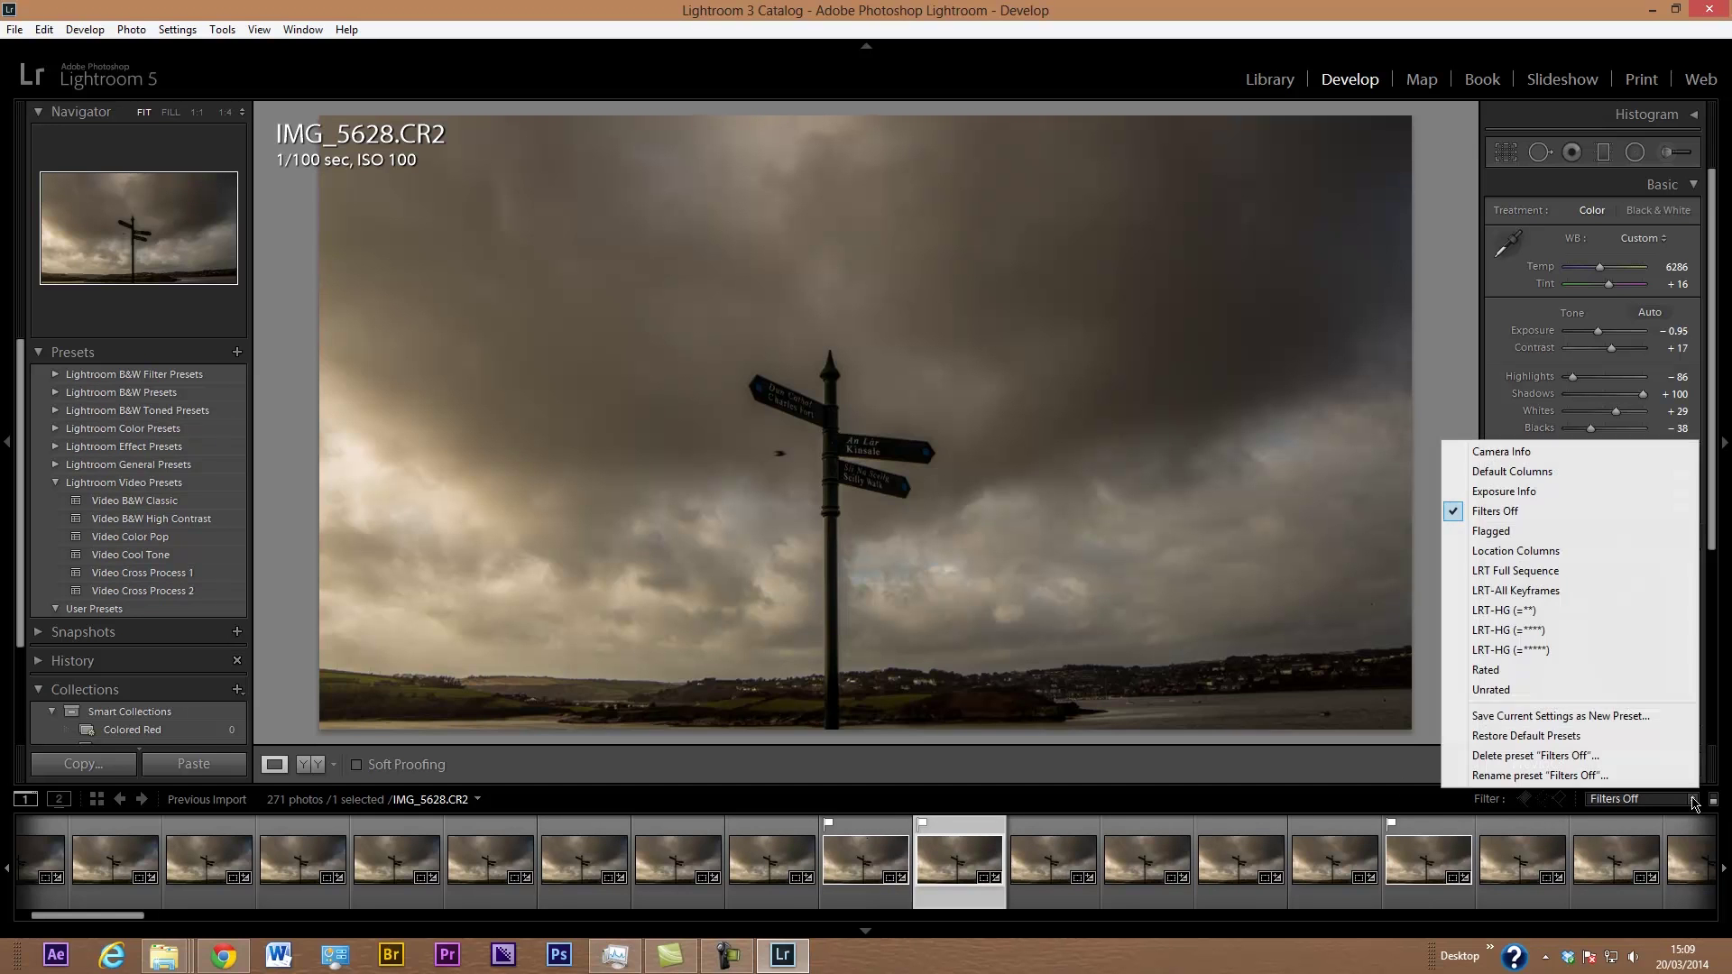
left_click(1512, 533)
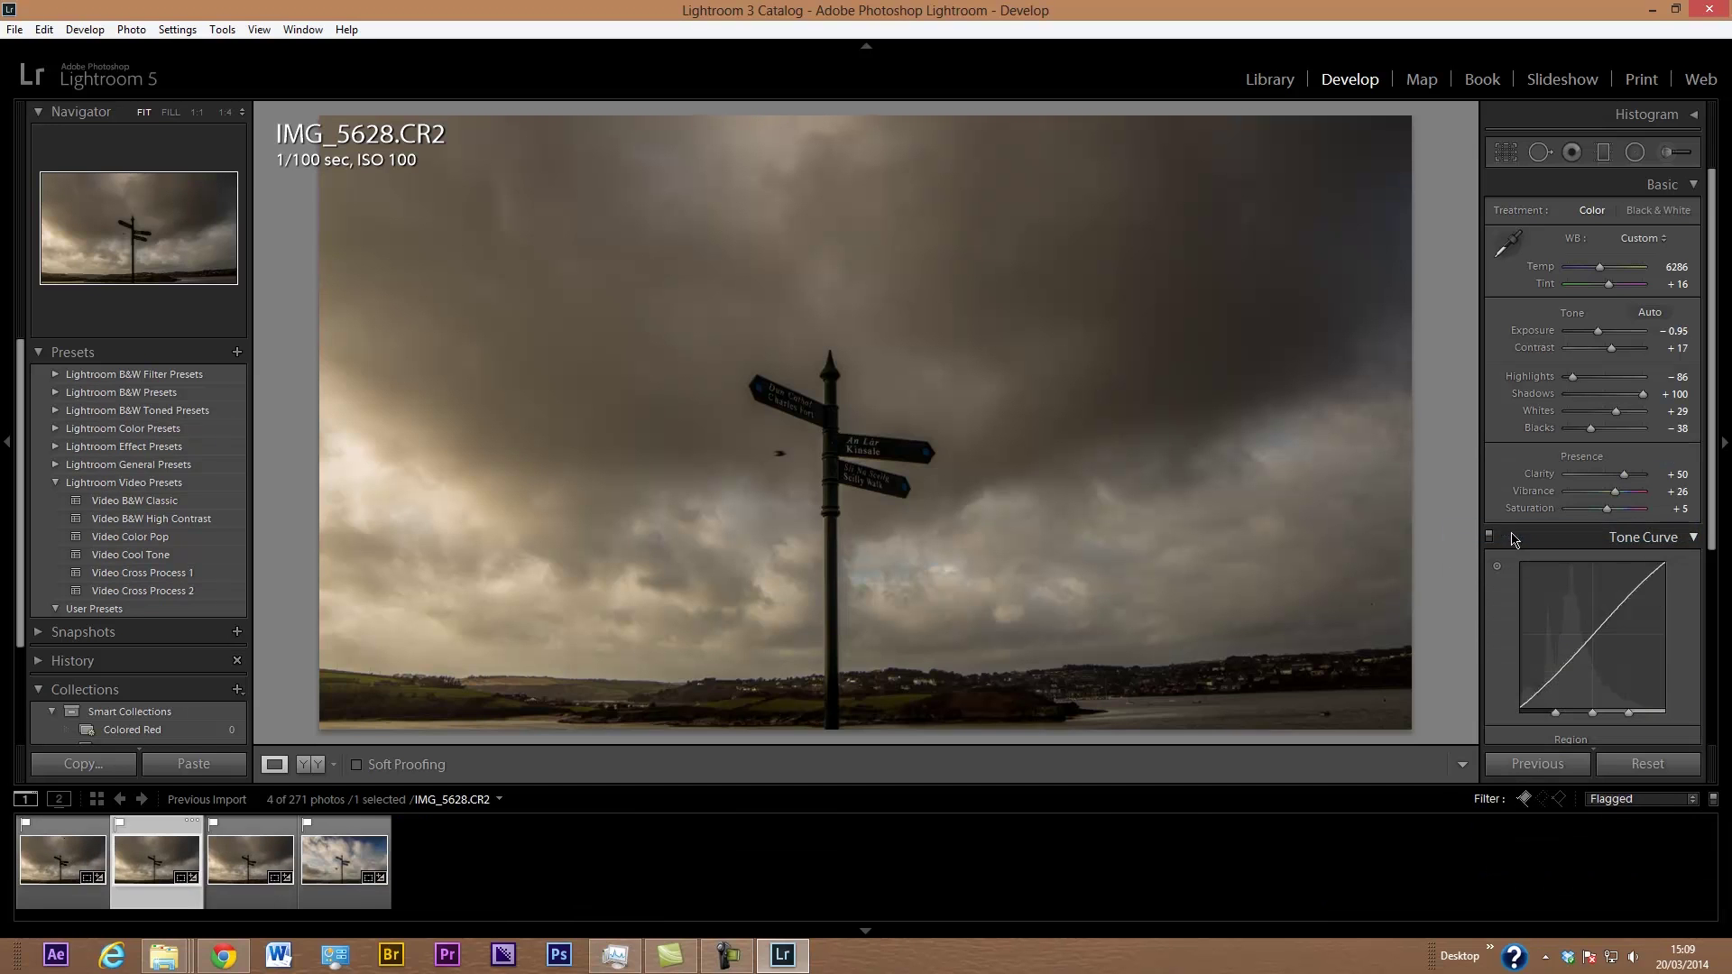
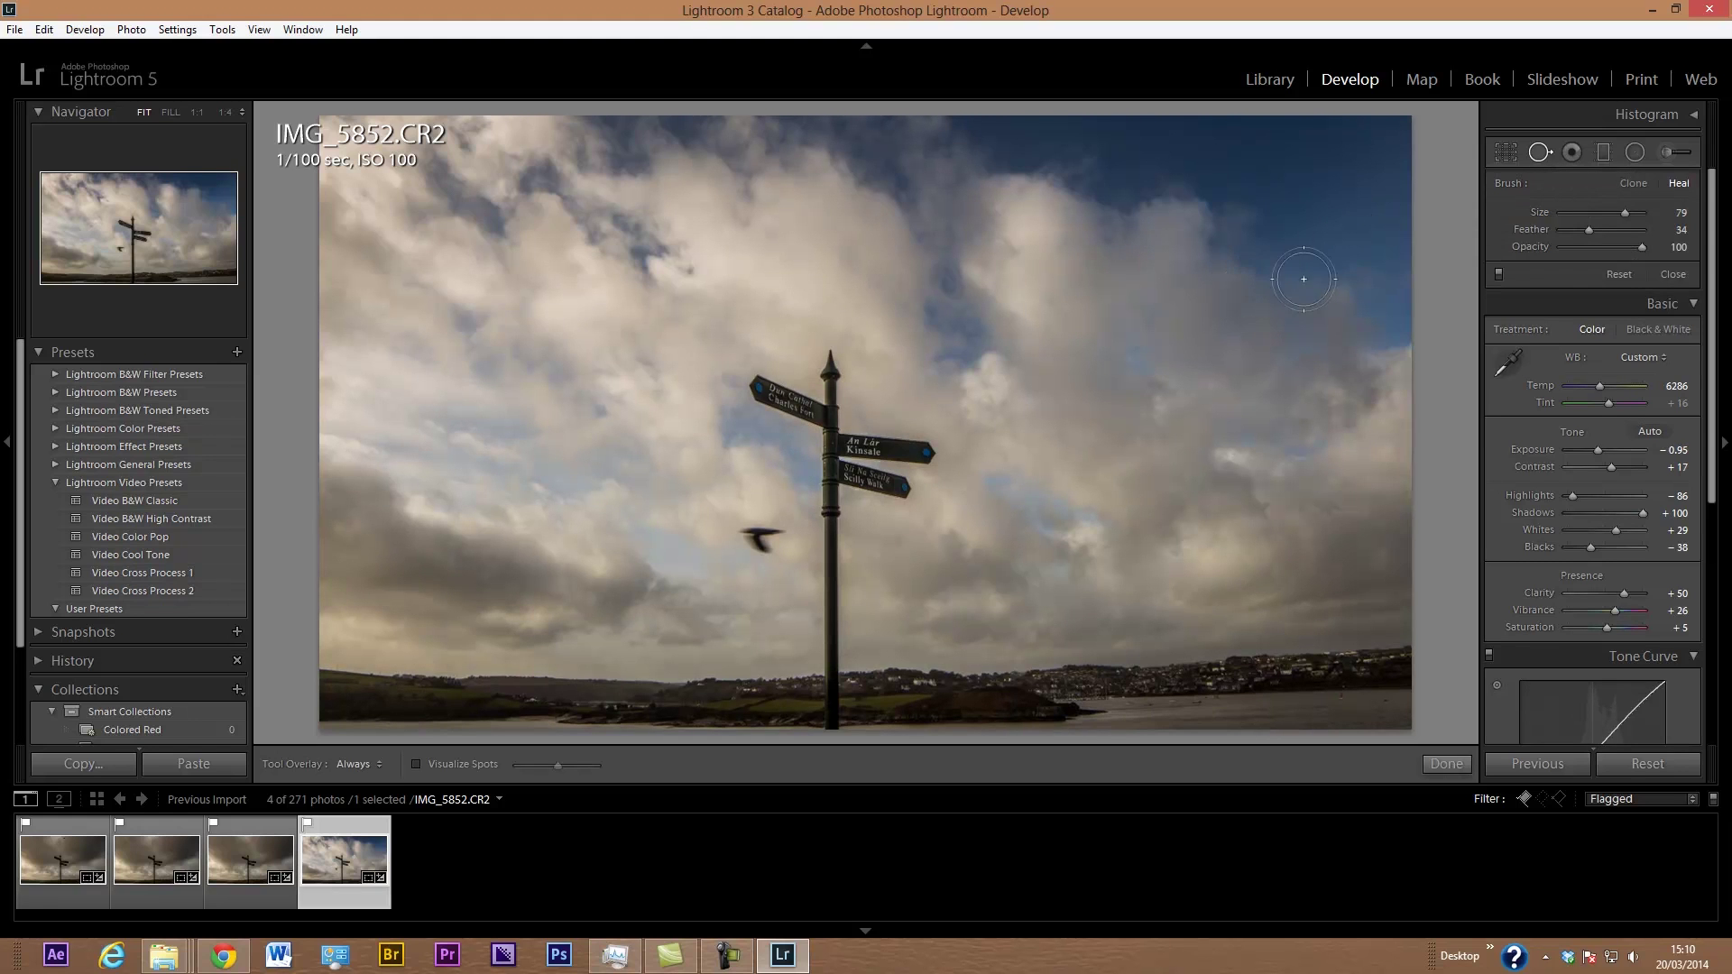
- Remove the bird beside the signpost in IMG_5852.CR2 with a Heal spot of size 79
mouse_move(1626, 214)
left_mouse_down()
mouse_move(1598, 219)
mouse_move(1627, 221)
left_mouse_up()
left_click(762, 540)
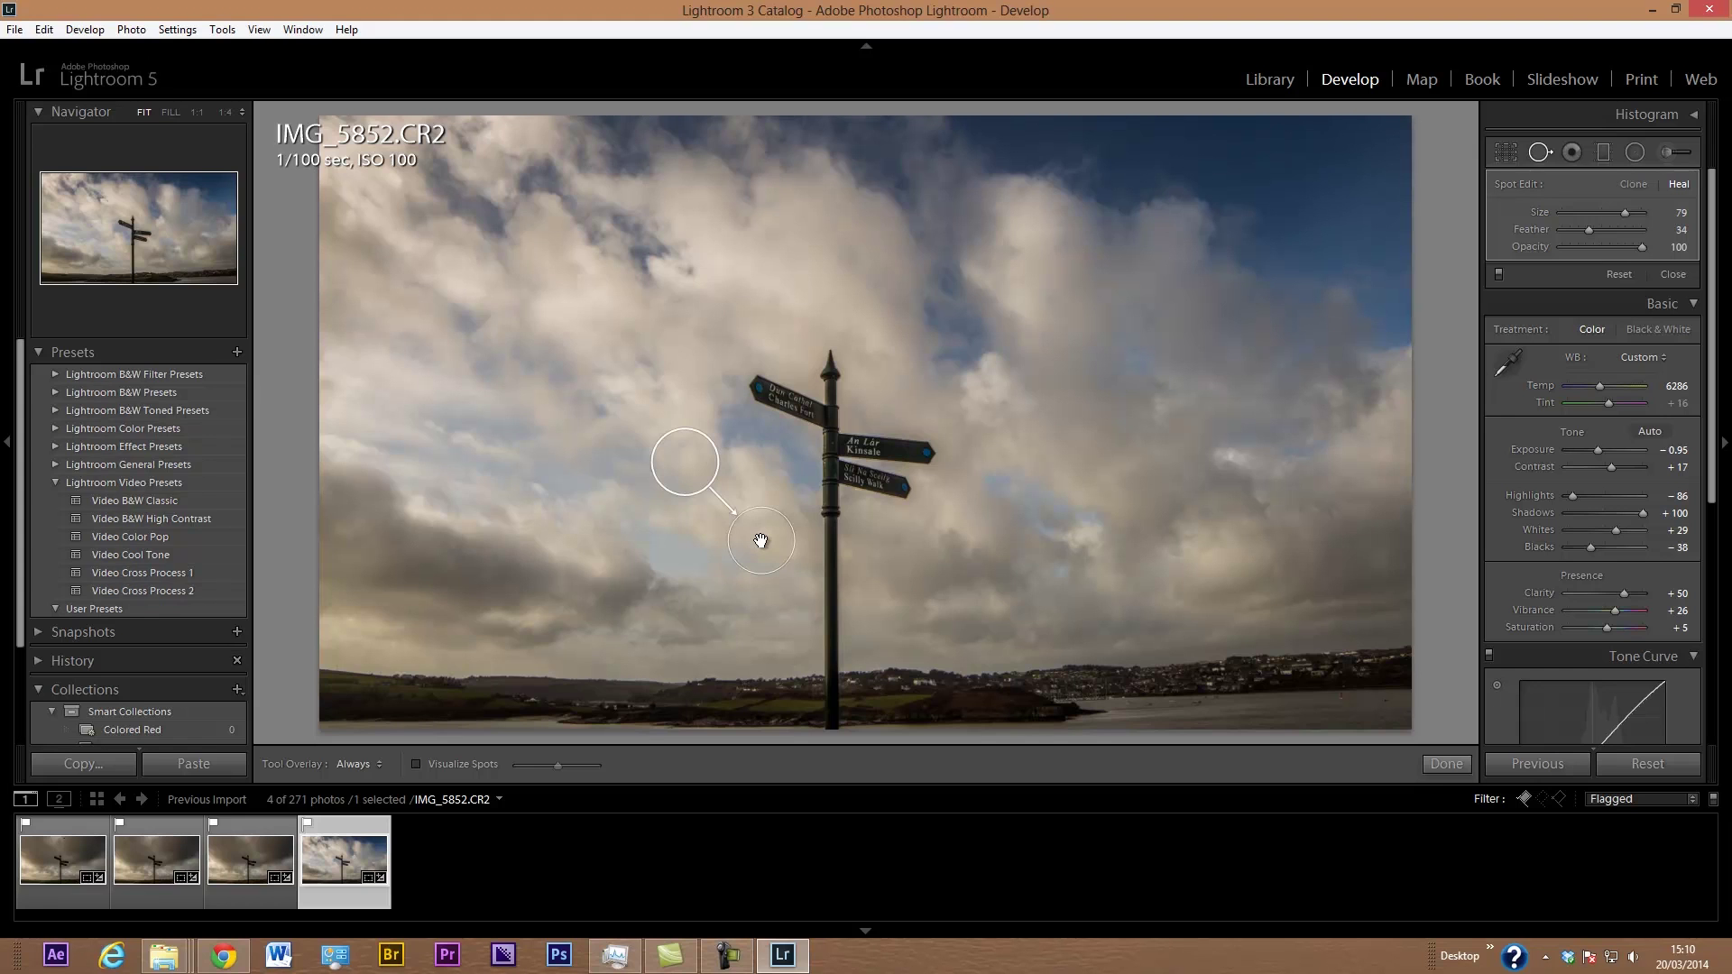
left_click(1446, 766)
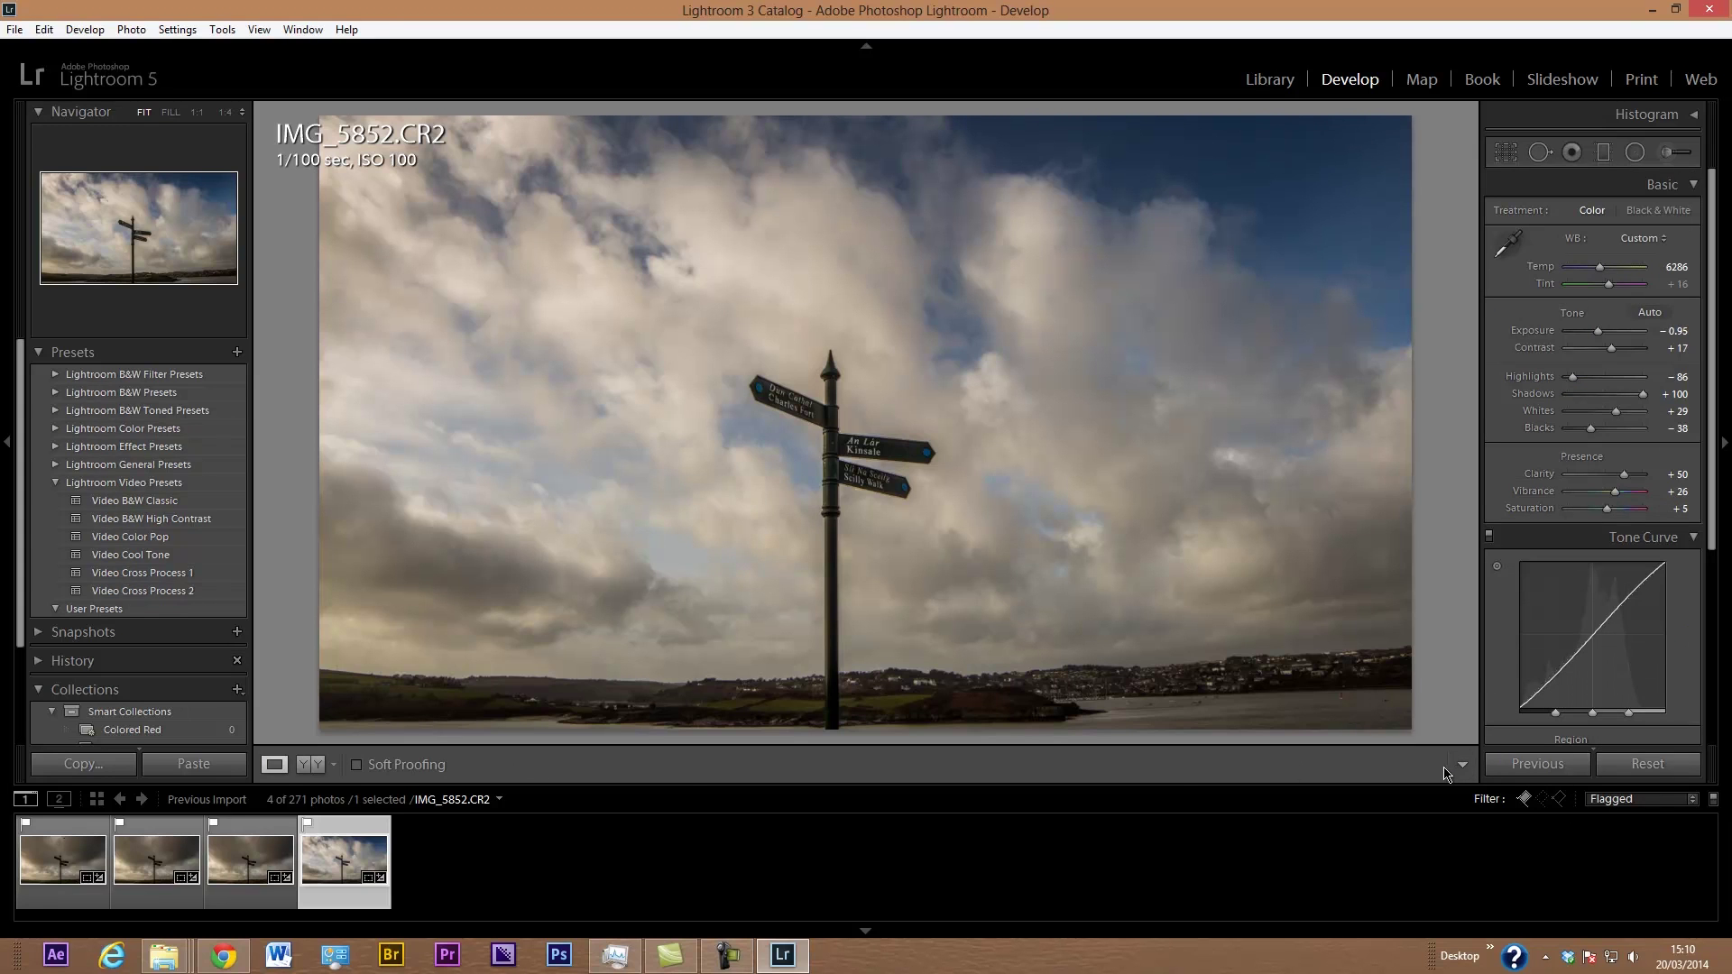
- Remove the two birds beside the signpost in IMG_5633.CR2 with Heal spots of size 76
left_click(260, 848)
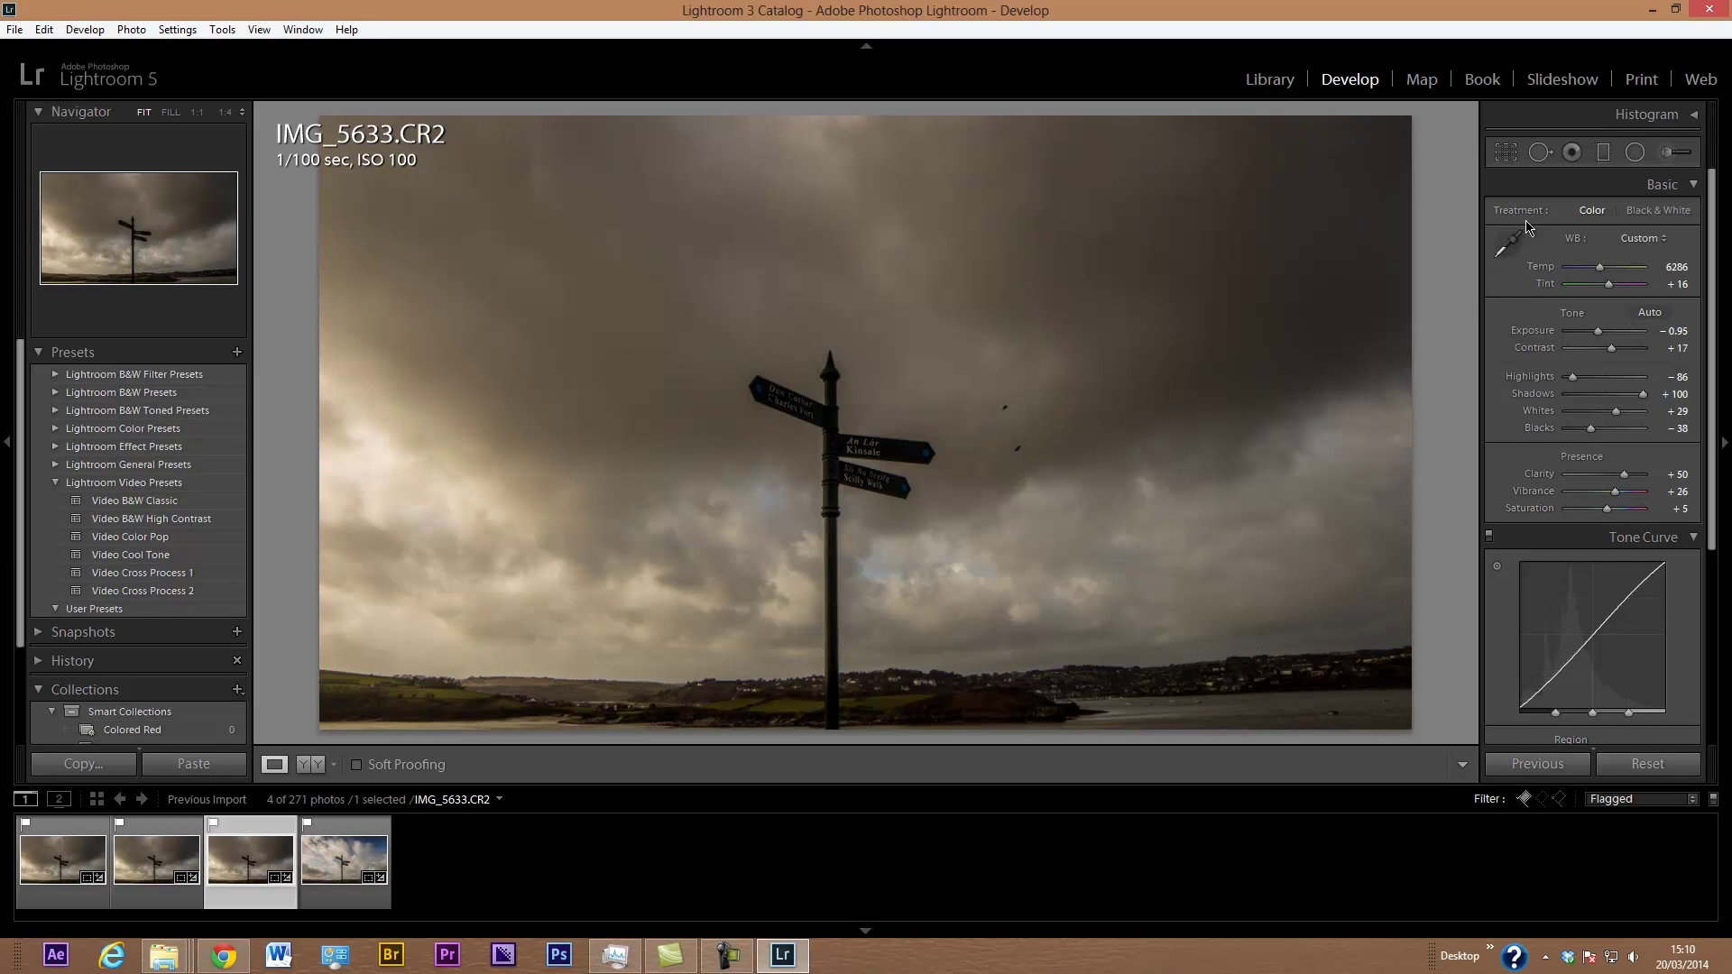
left_click(1540, 153)
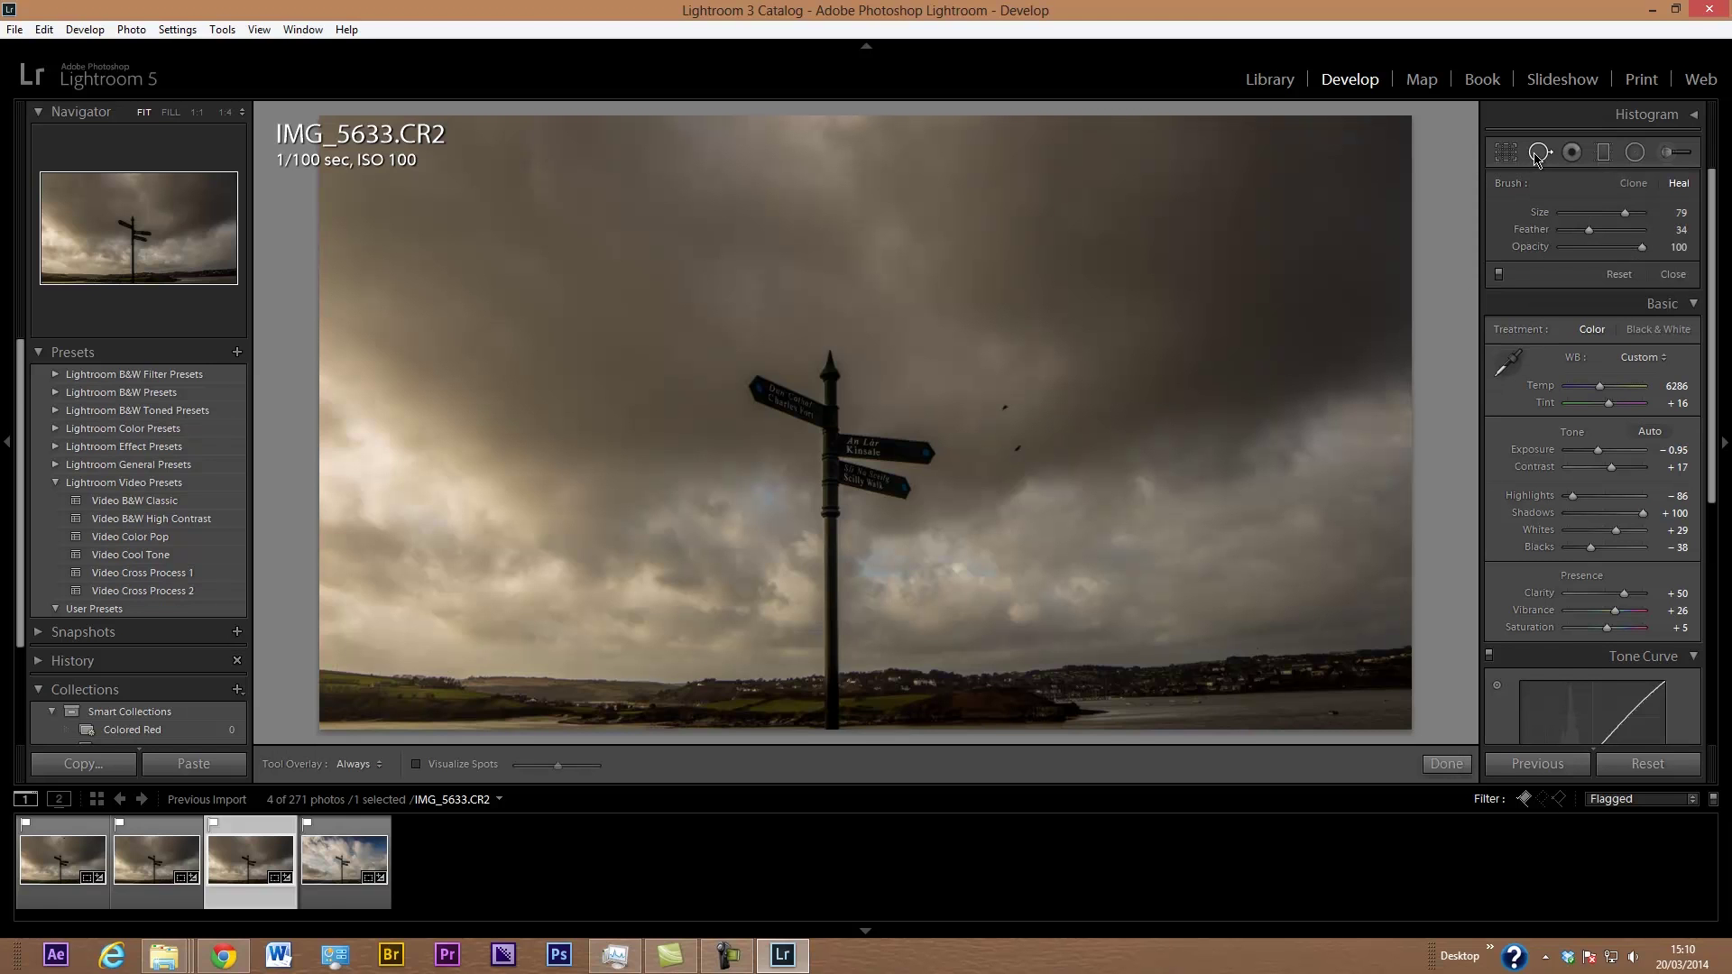
left_click_drag(1625, 213, 1625, 217)
left_click(1006, 410)
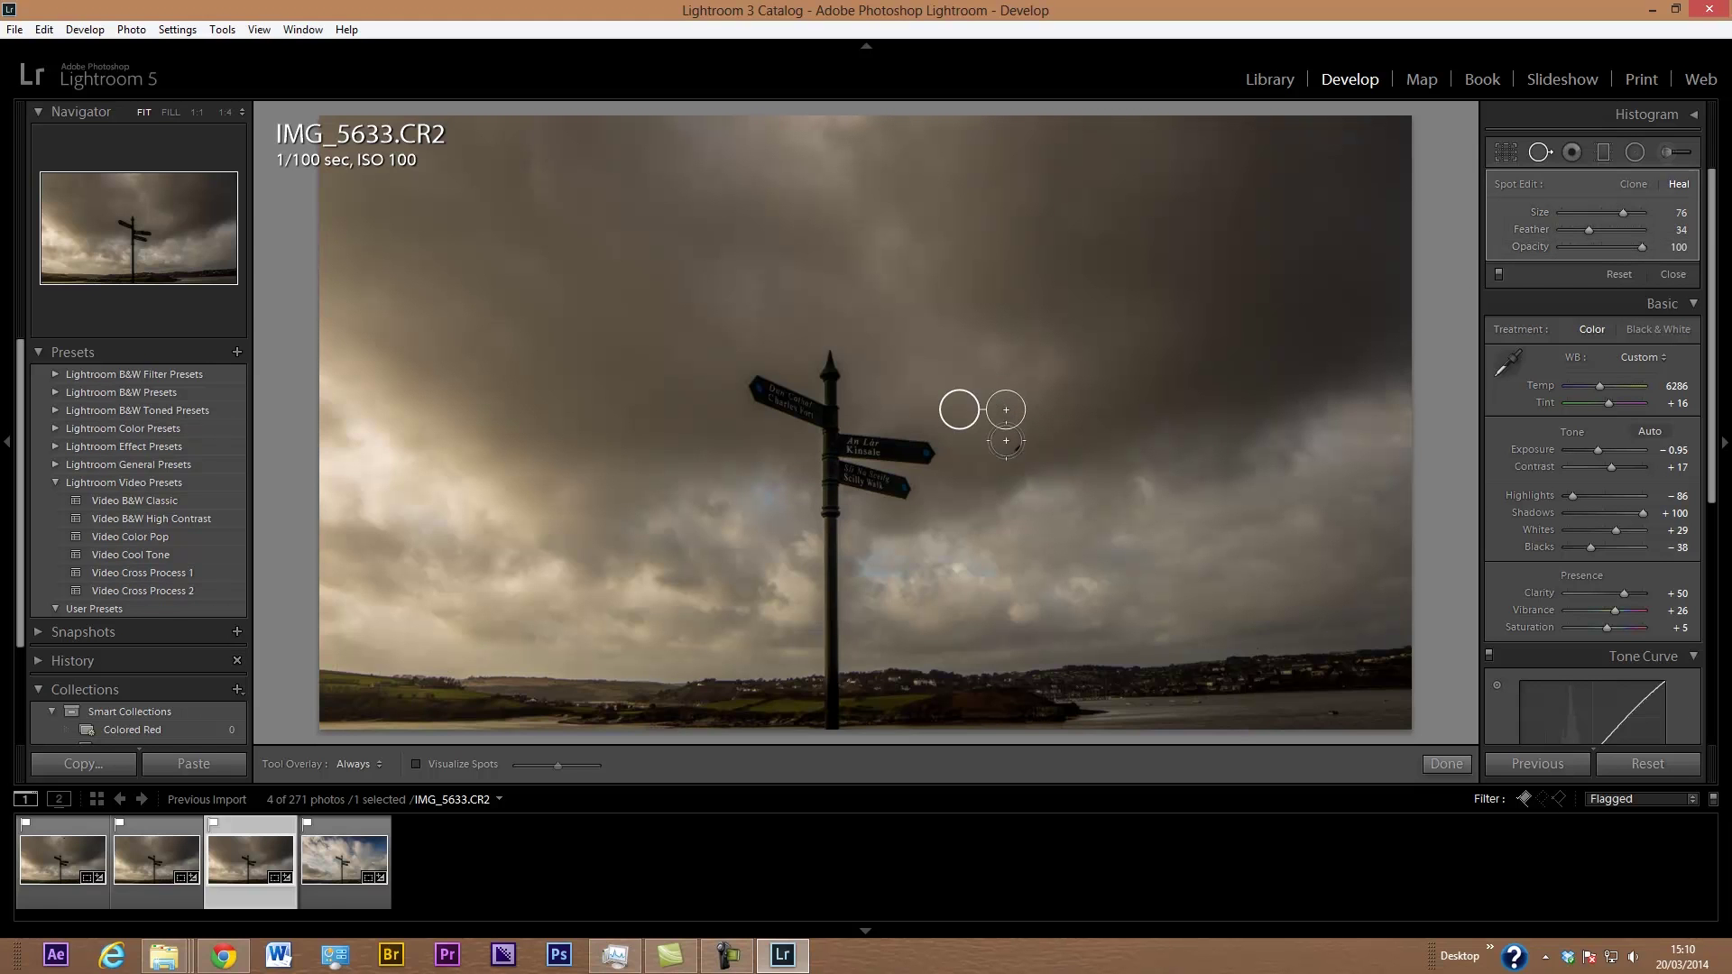
key("slash")
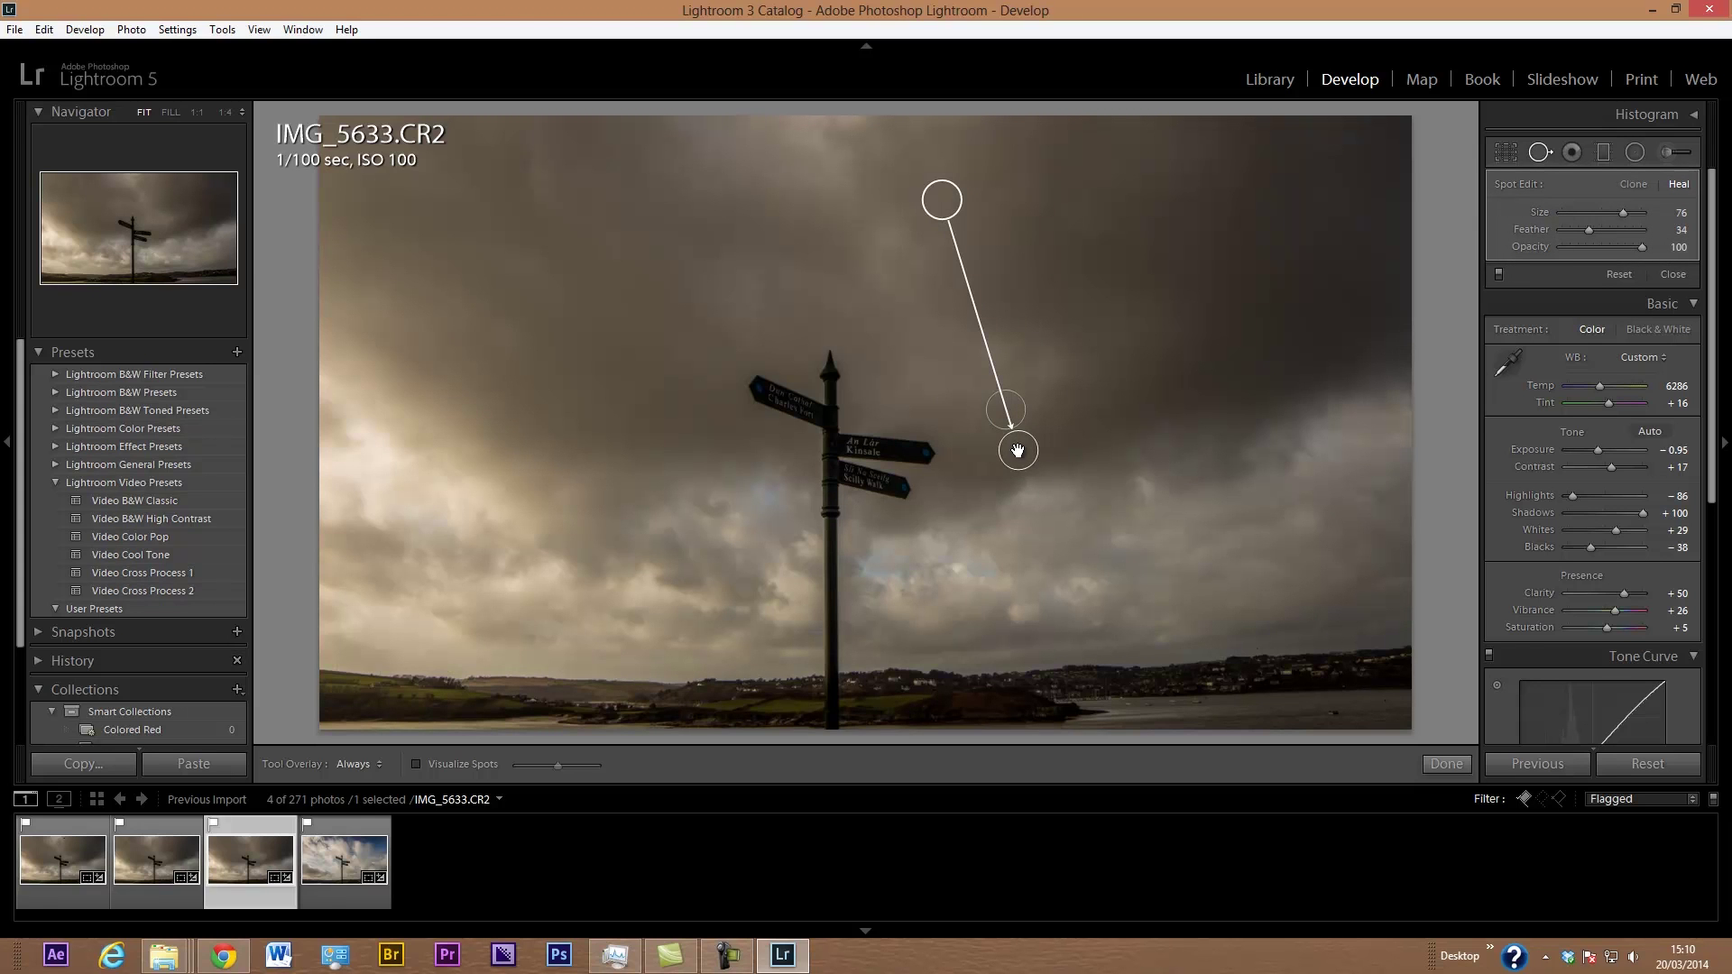
left_click(1453, 765)
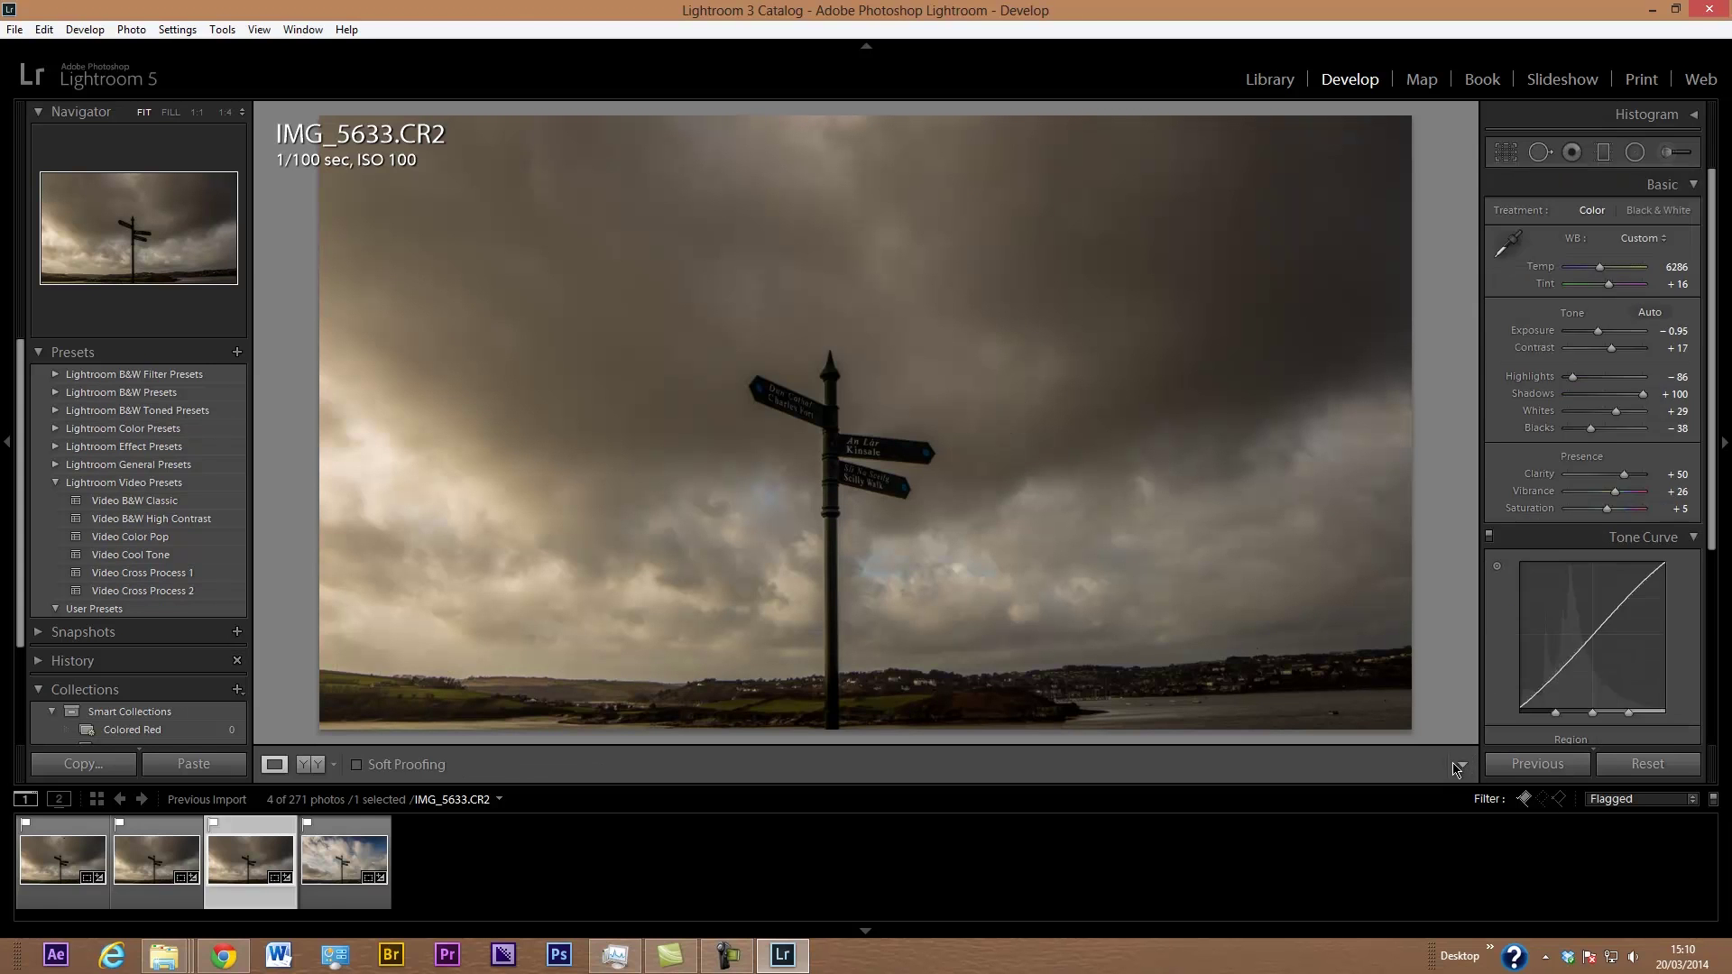
- Remove the bird beside the signpost in IMG_5628.CR2 with a Heal spot of size 76
left_click(163, 861)
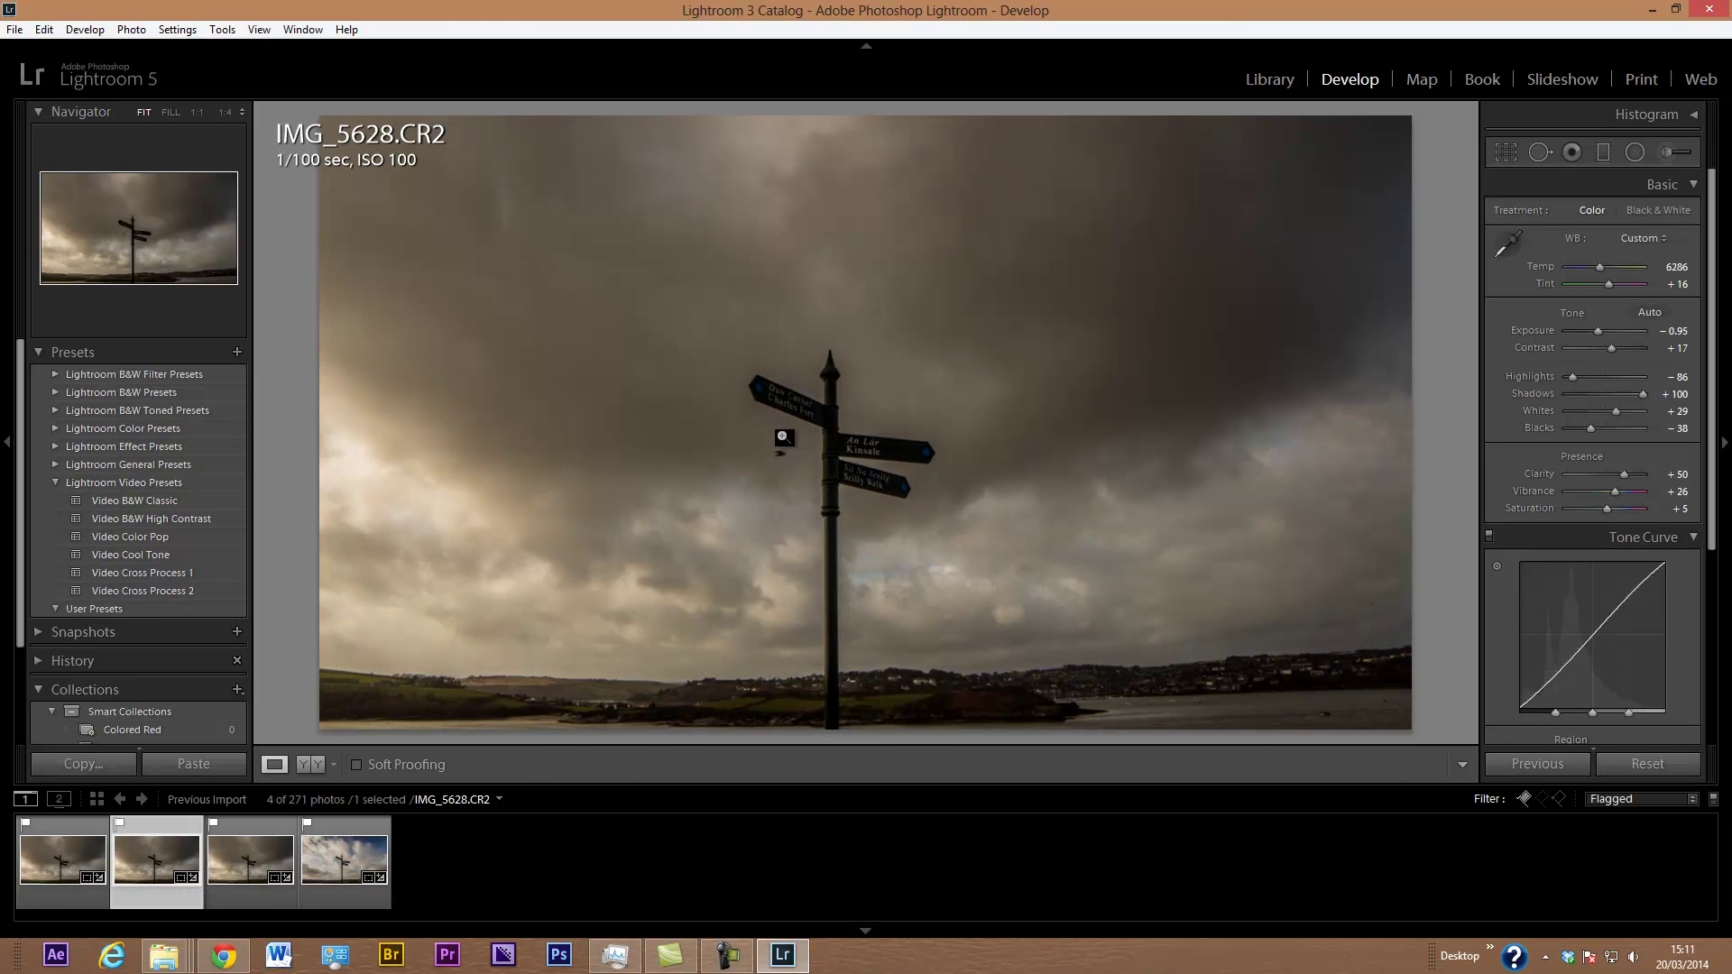
left_click(1540, 151)
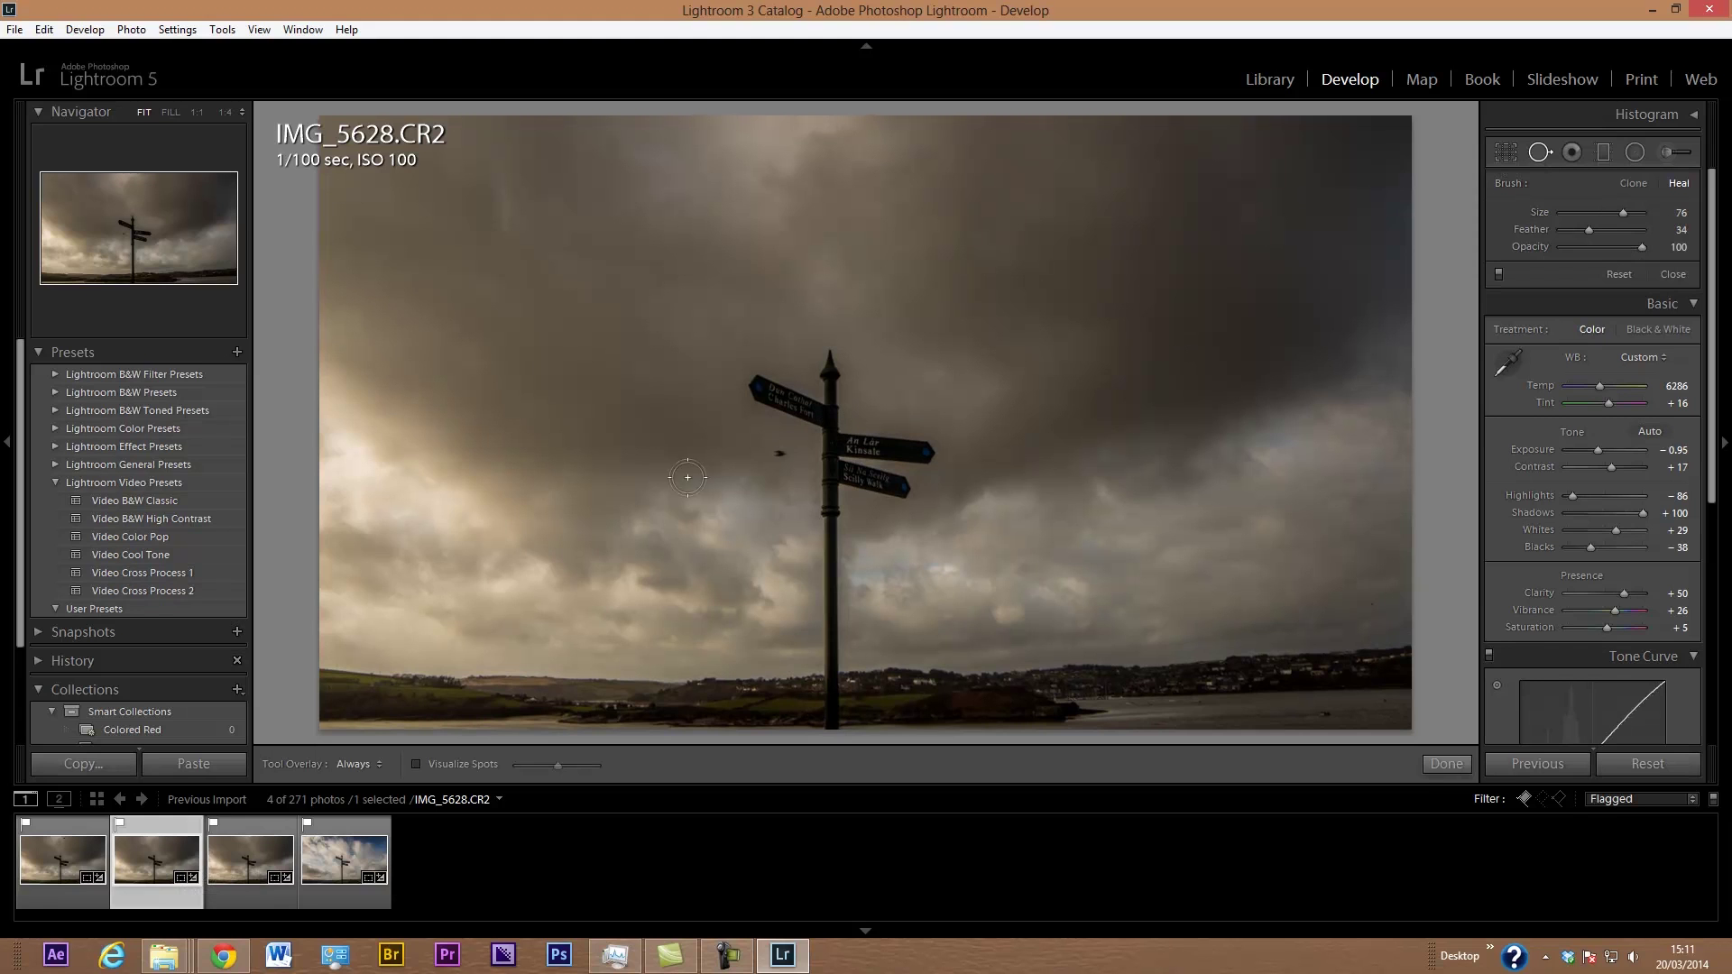
left_click(781, 456)
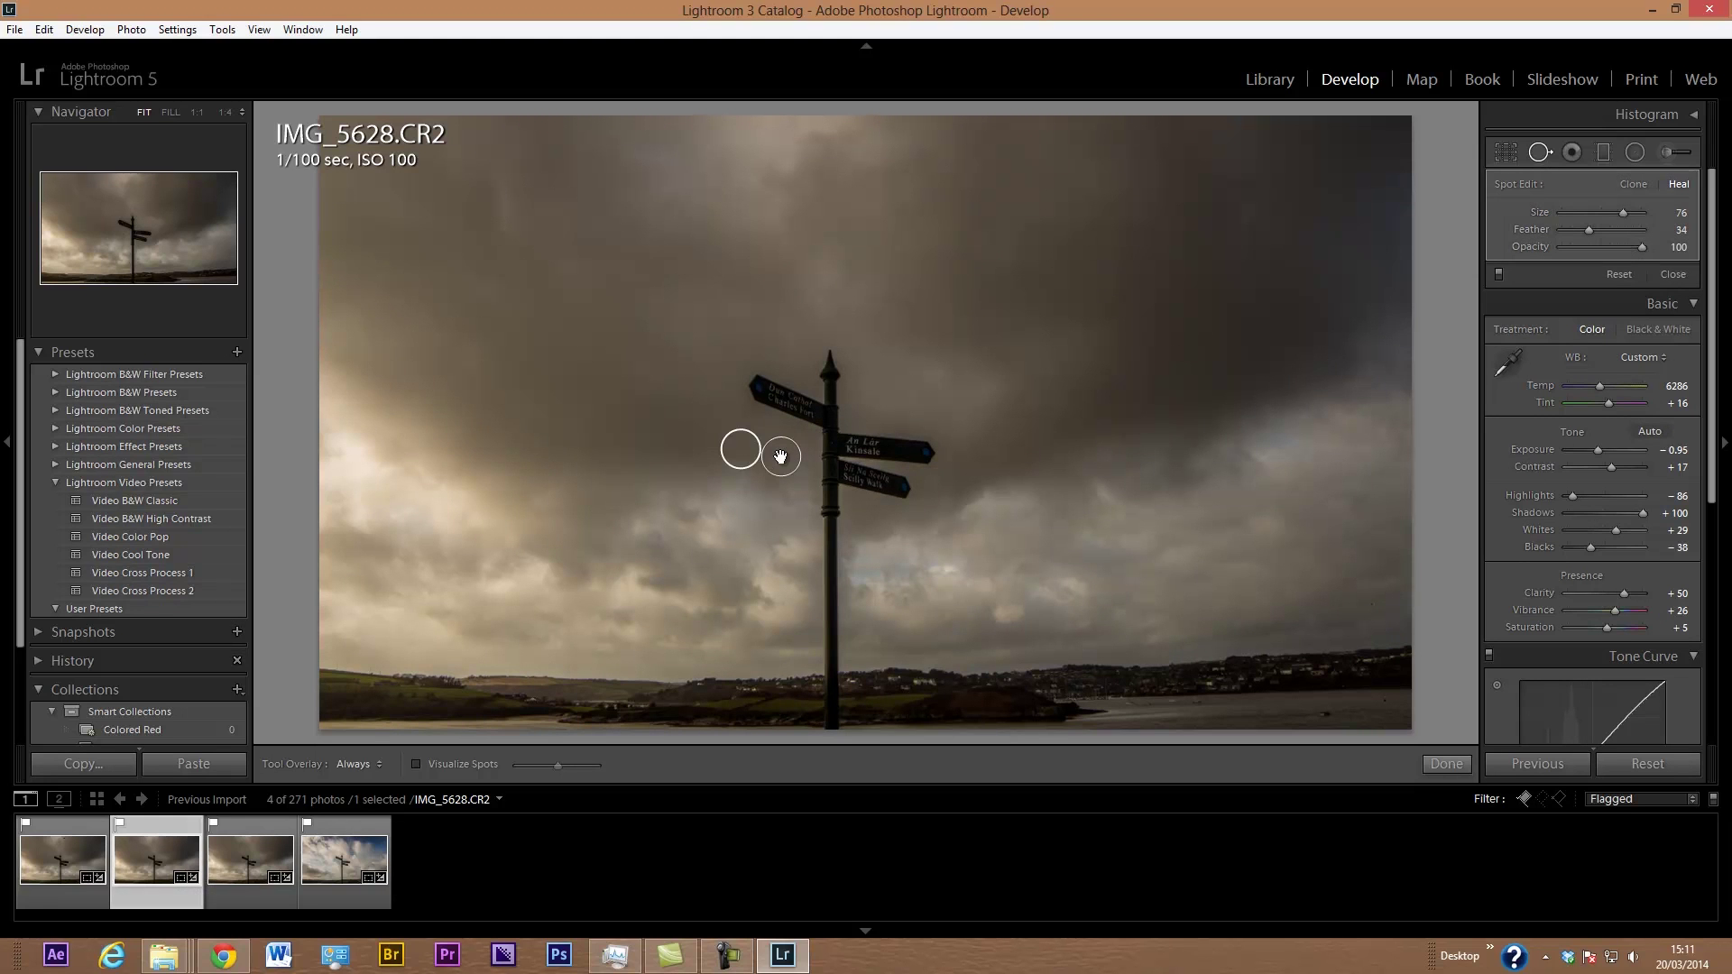
left_click(1451, 766)
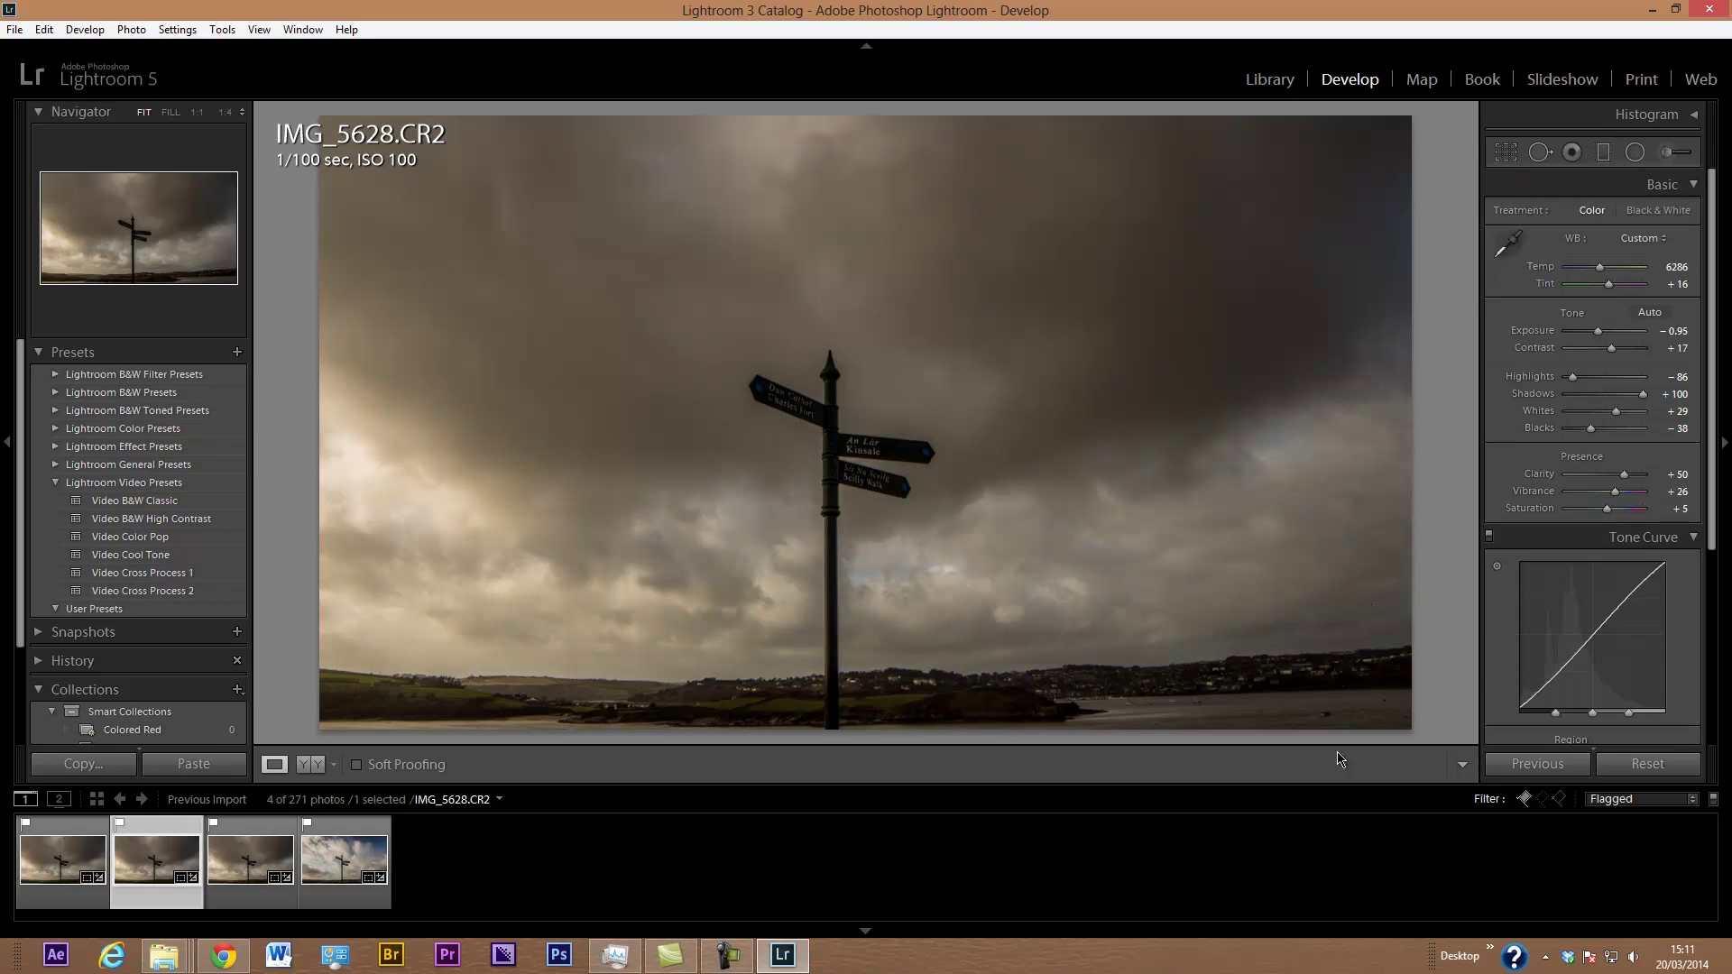
- Remove the bird near the upper edge of the sky in IMG_5627.CR2 with a Heal spot of size 76
left_click(75, 865)
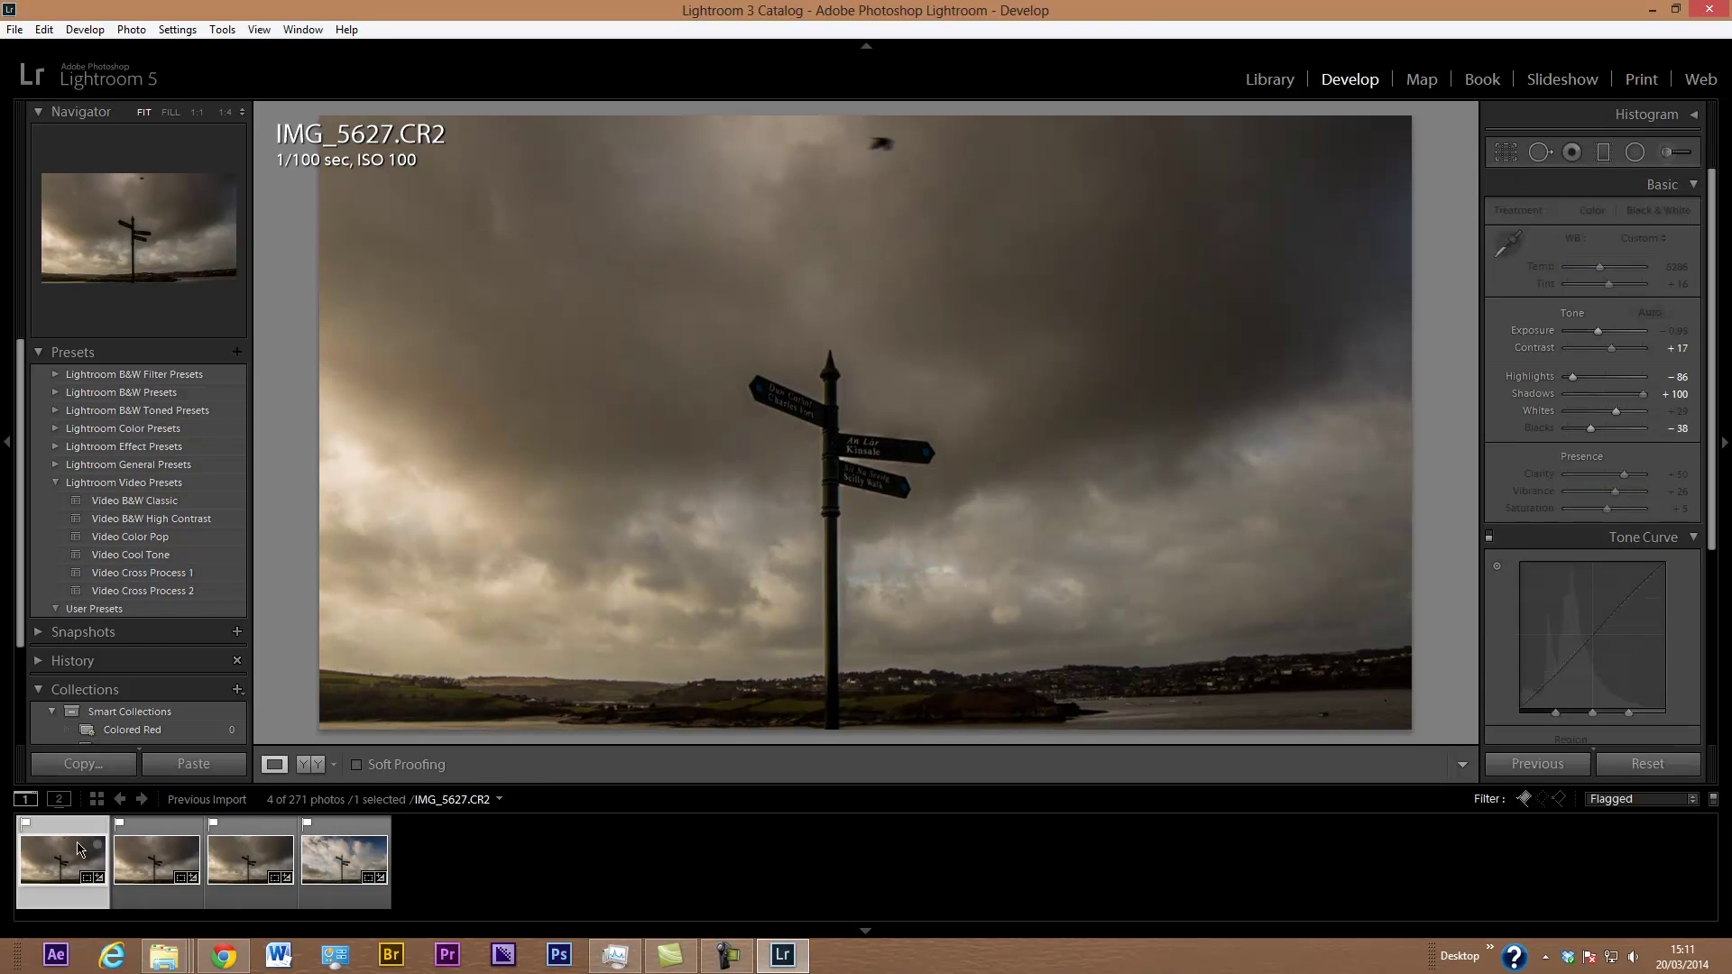
left_click(1540, 152)
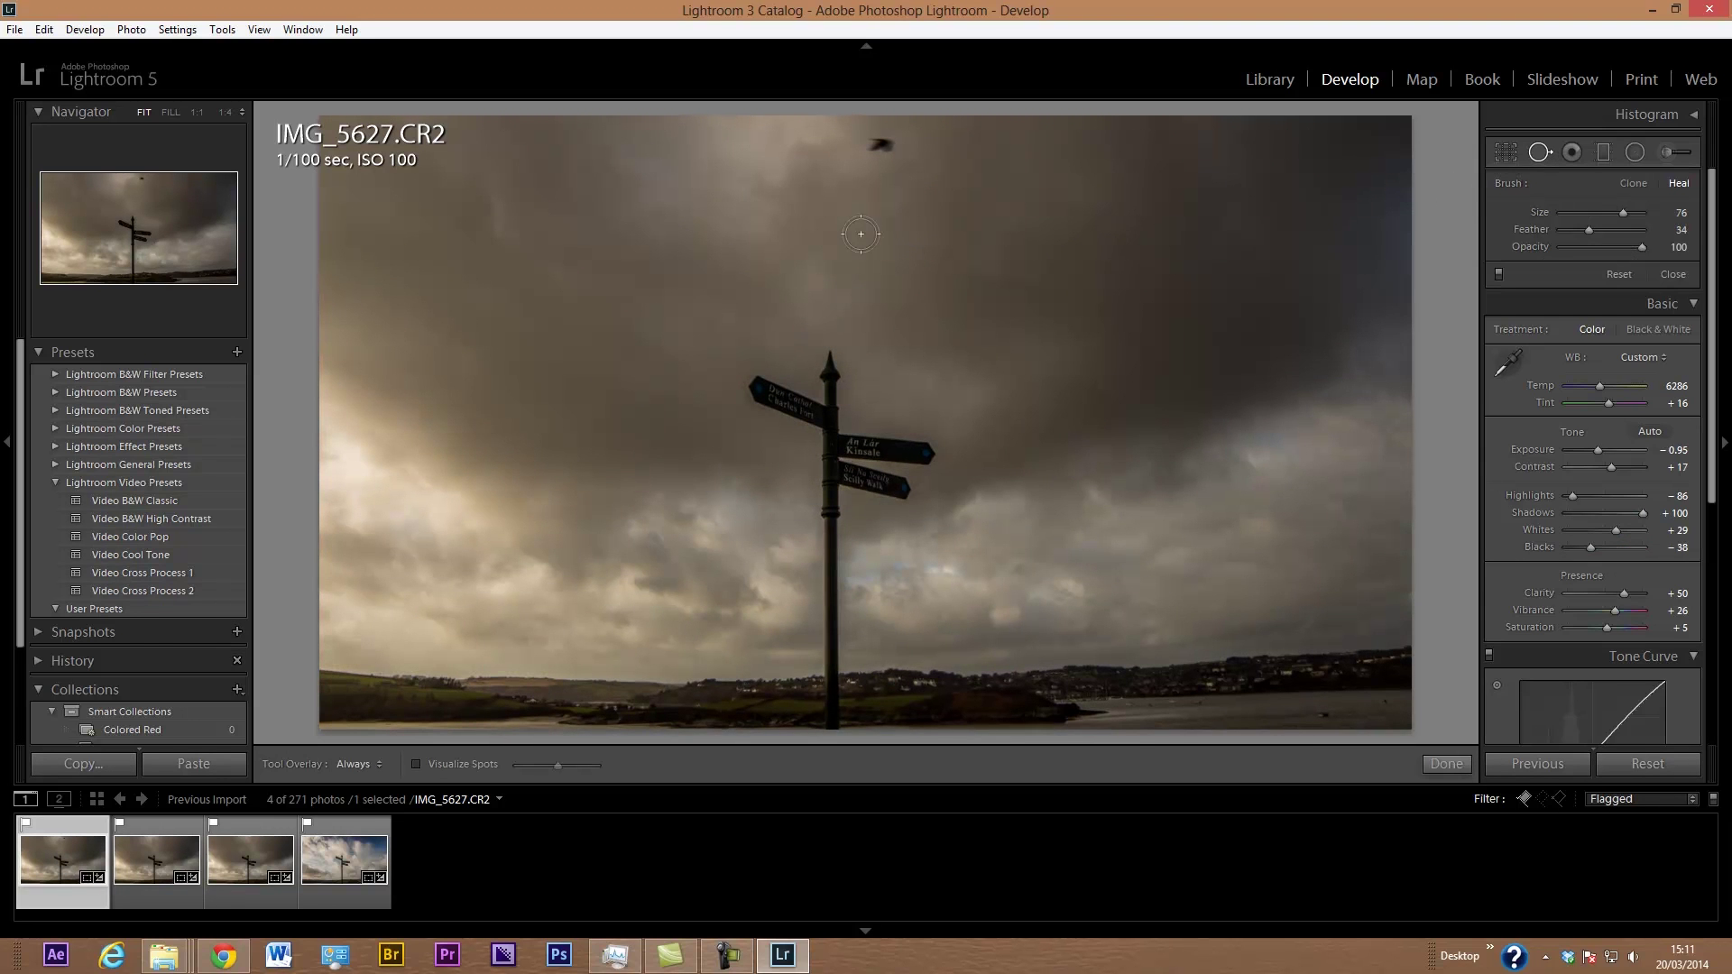
left_click(884, 146)
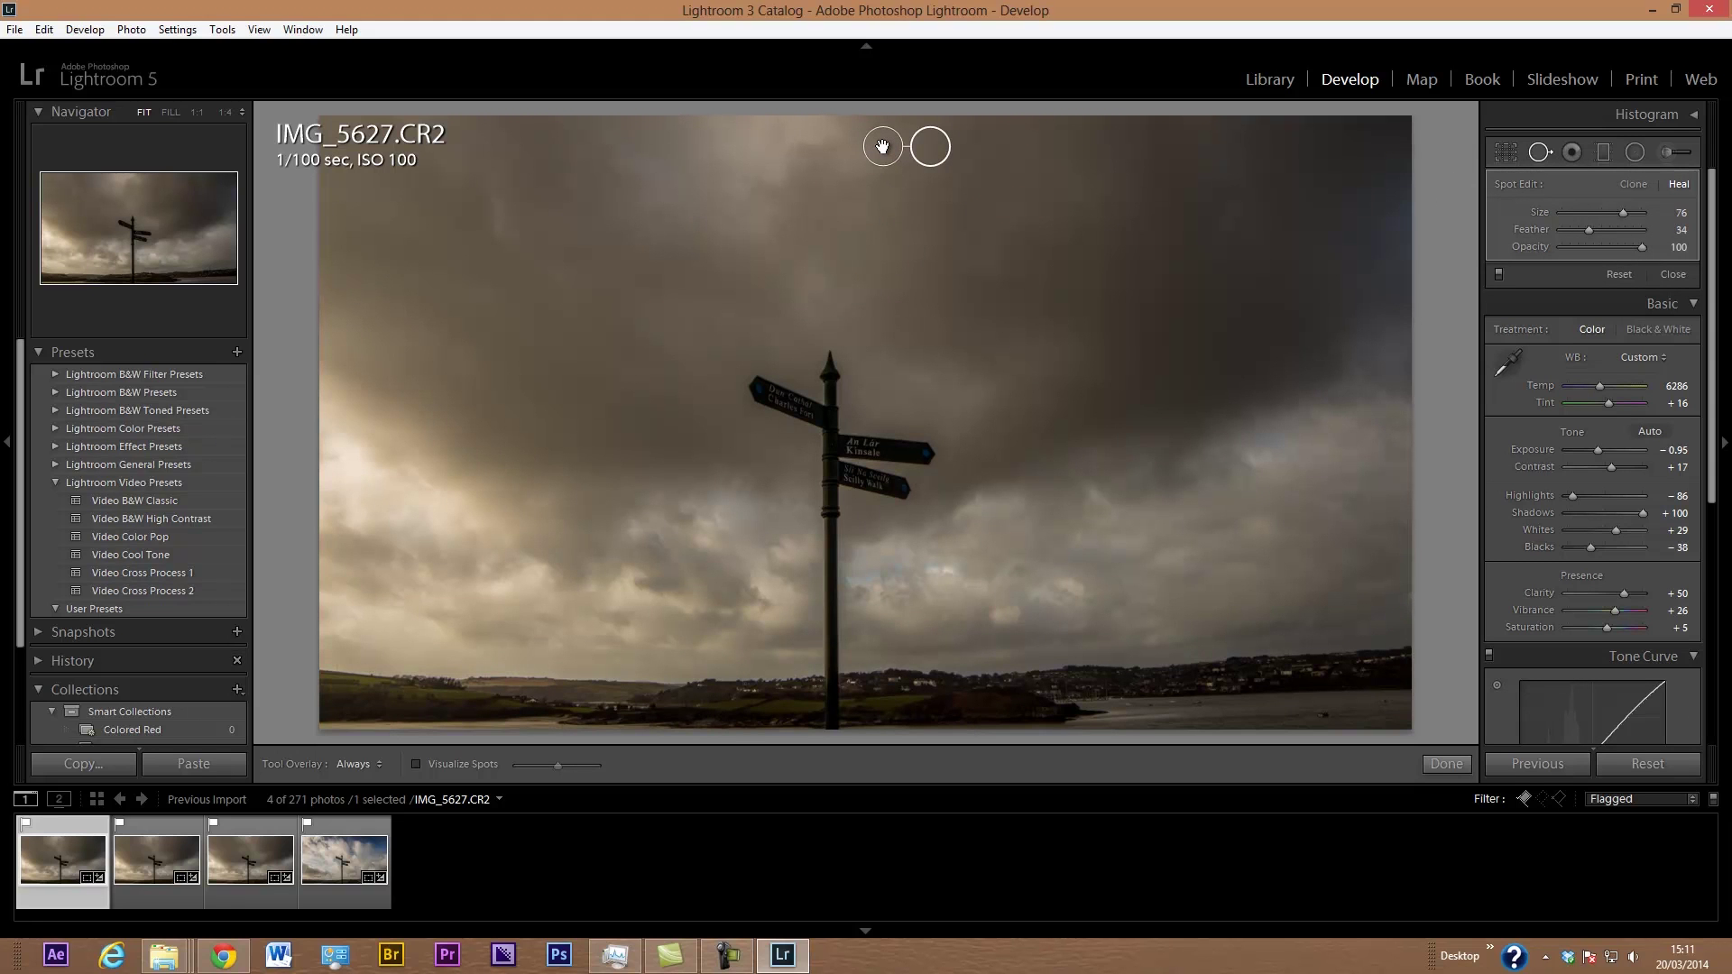
left_click(1440, 764)
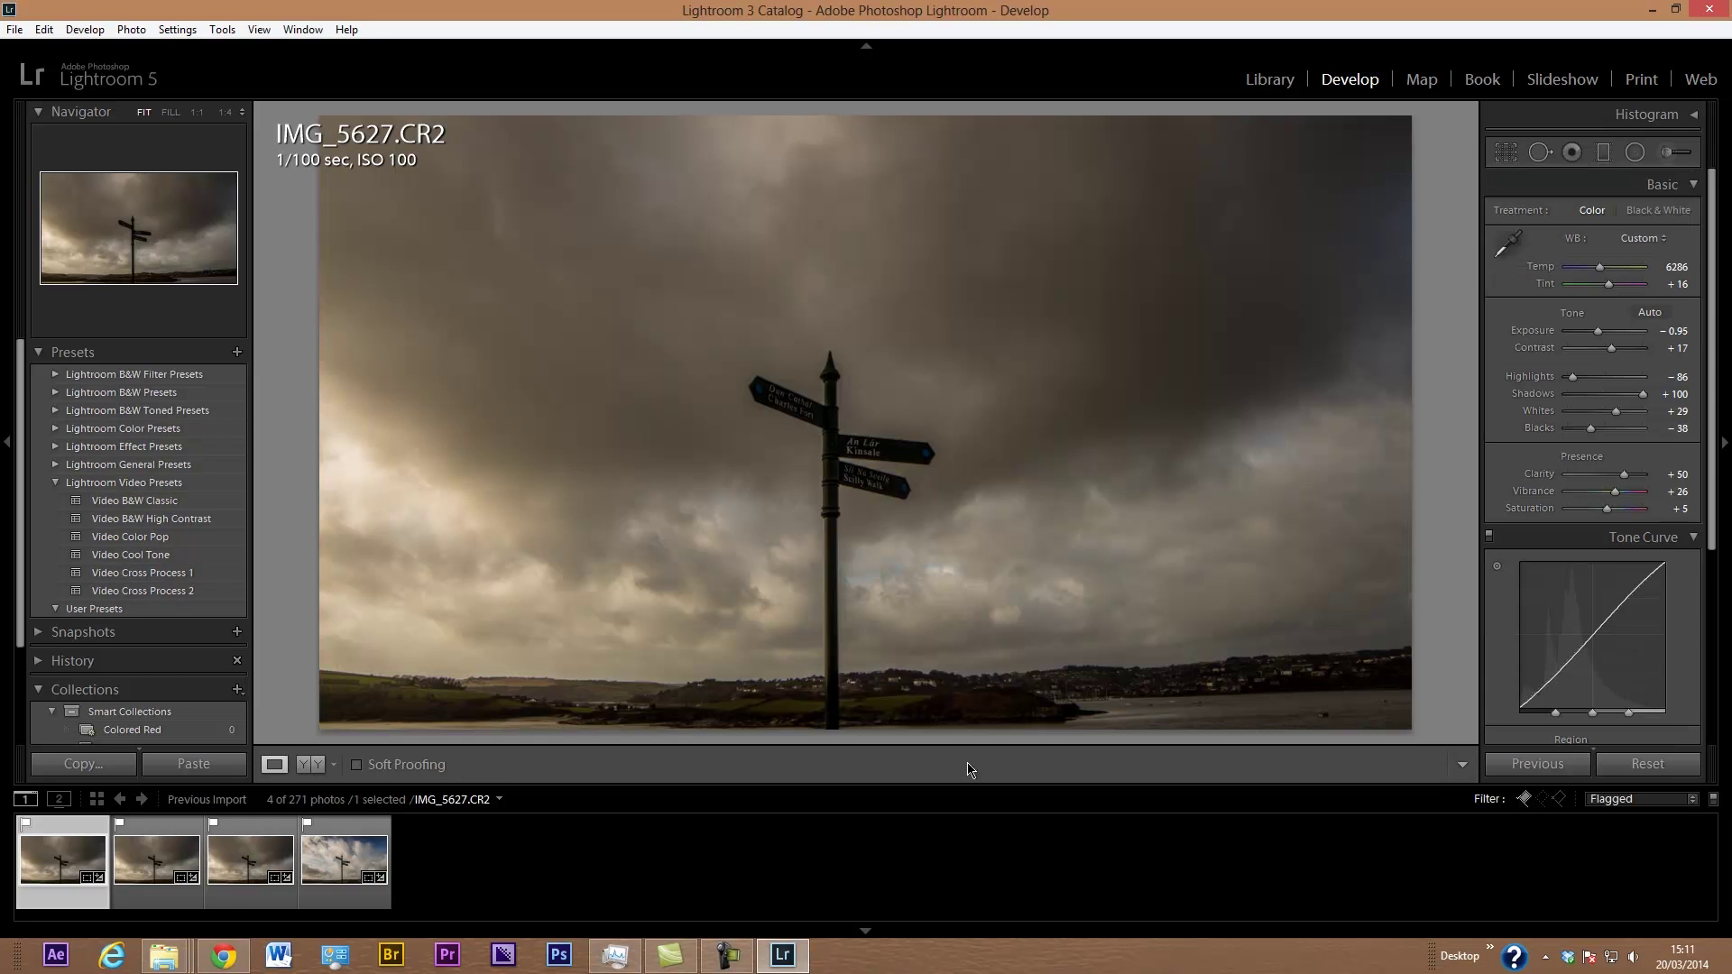
- Check the retouched frames, unflag all four of them, and set the filmstrip filter to Filters Off
left_click(314, 864)
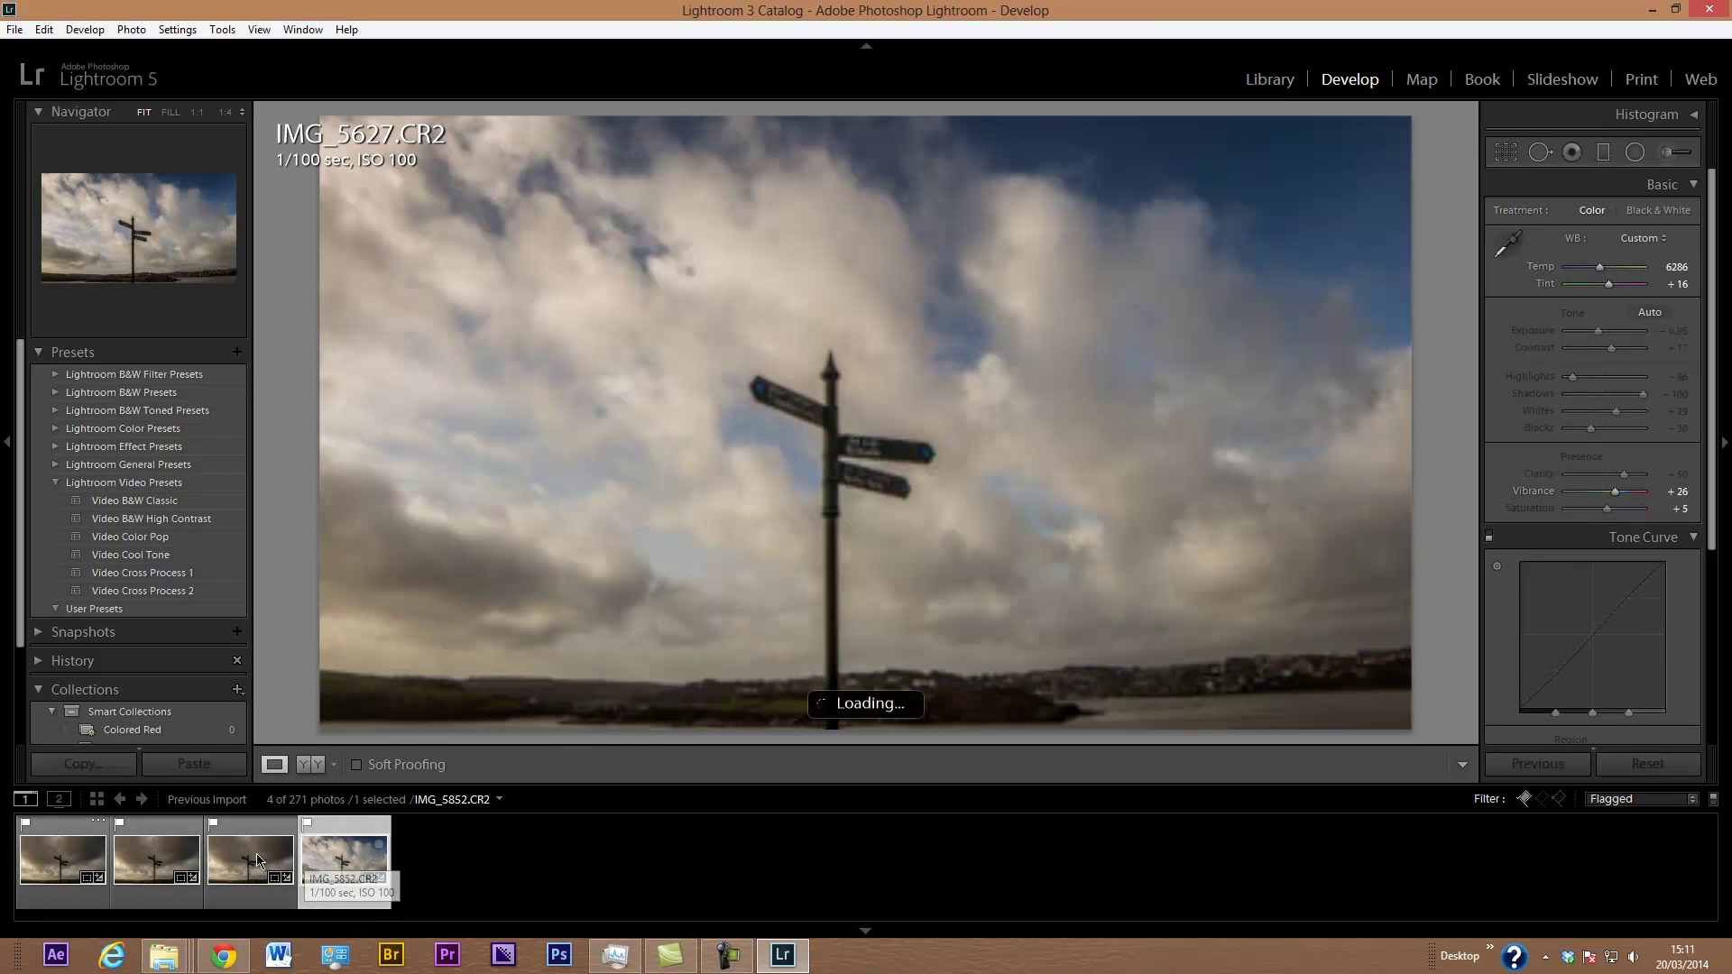
left_click(177, 862)
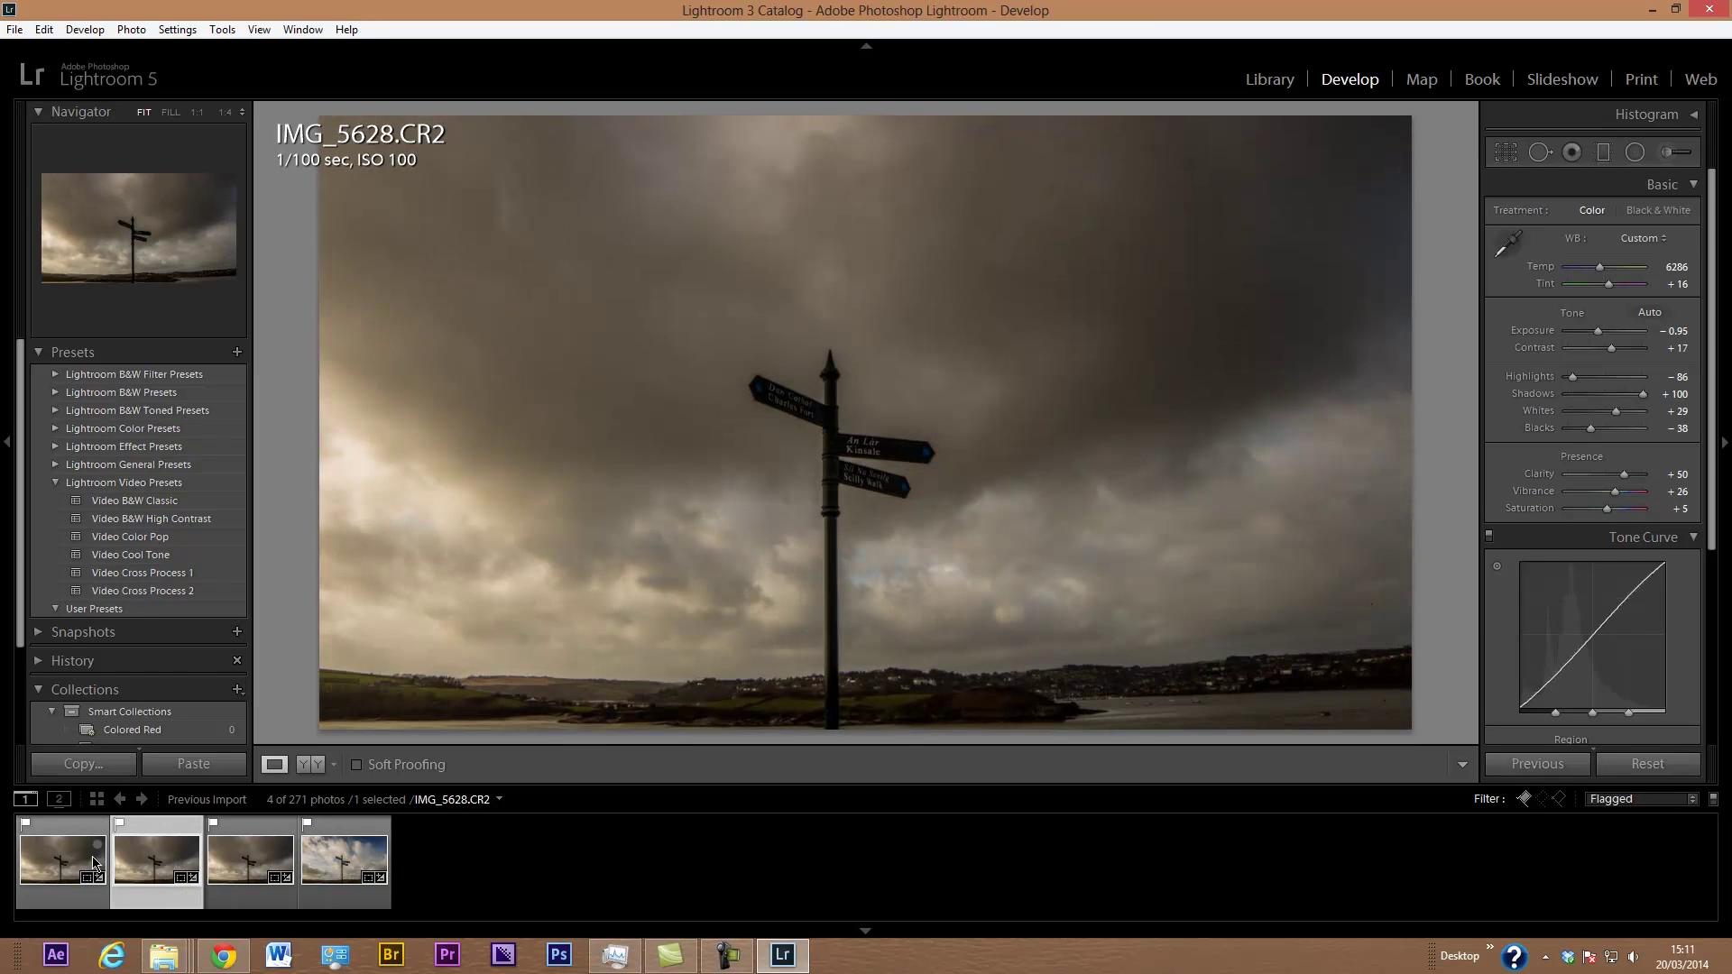
left_click(80, 852)
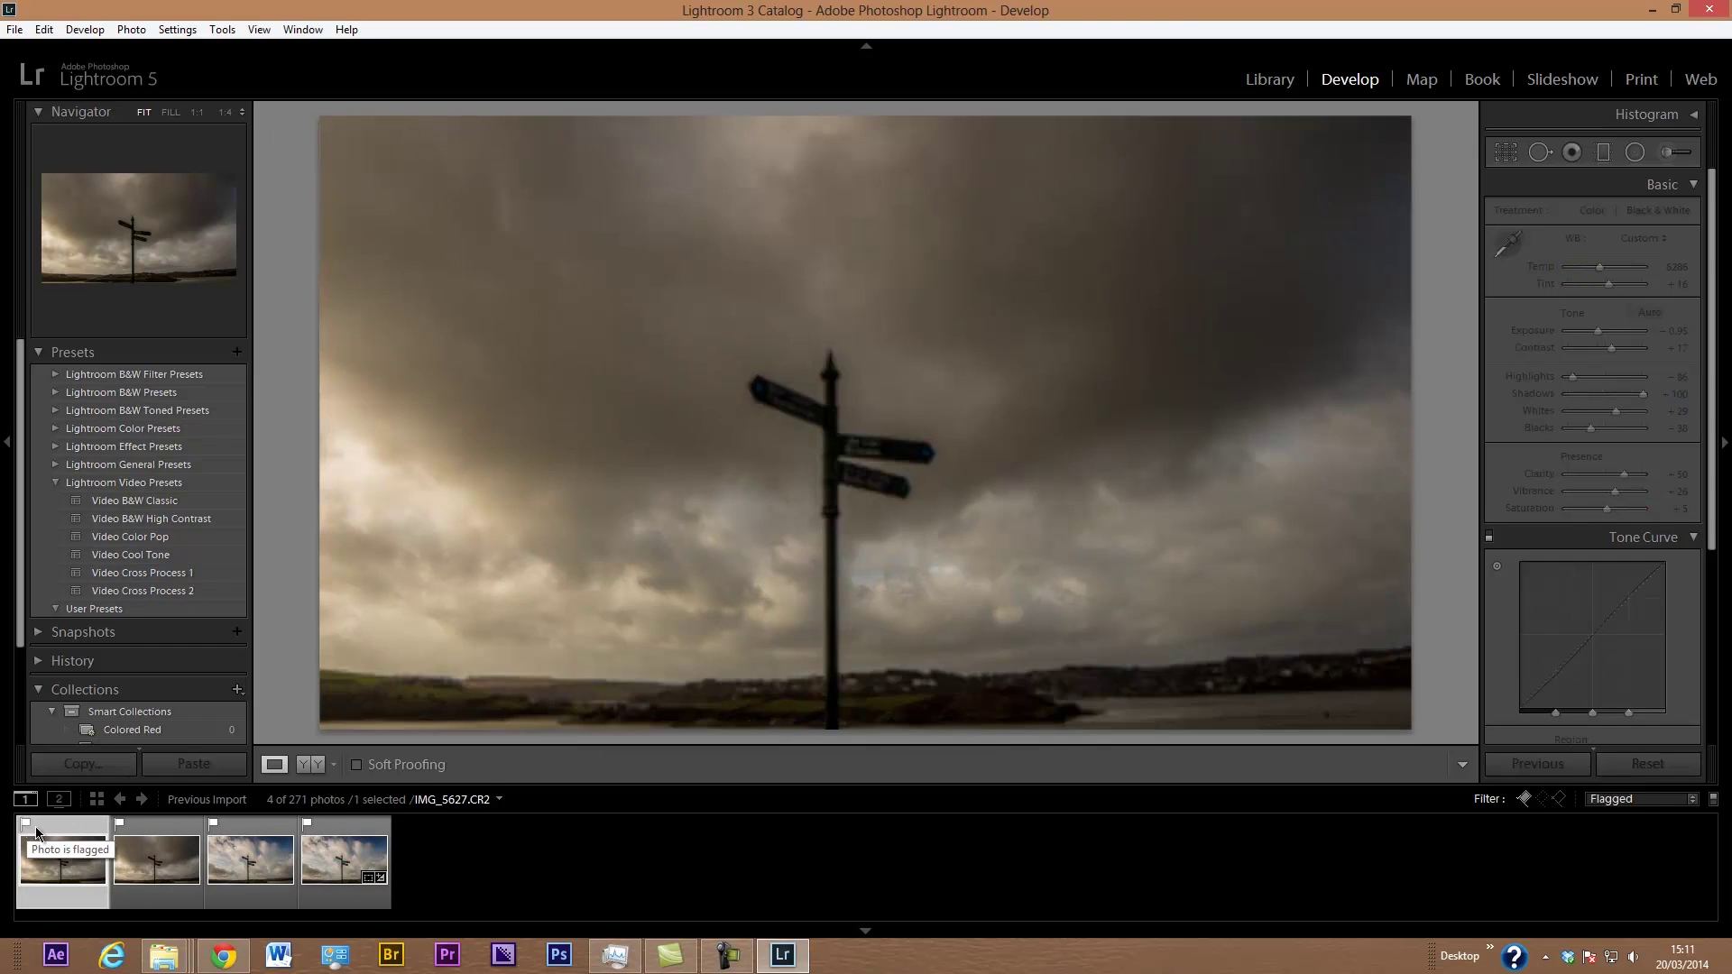
left_click(27, 825)
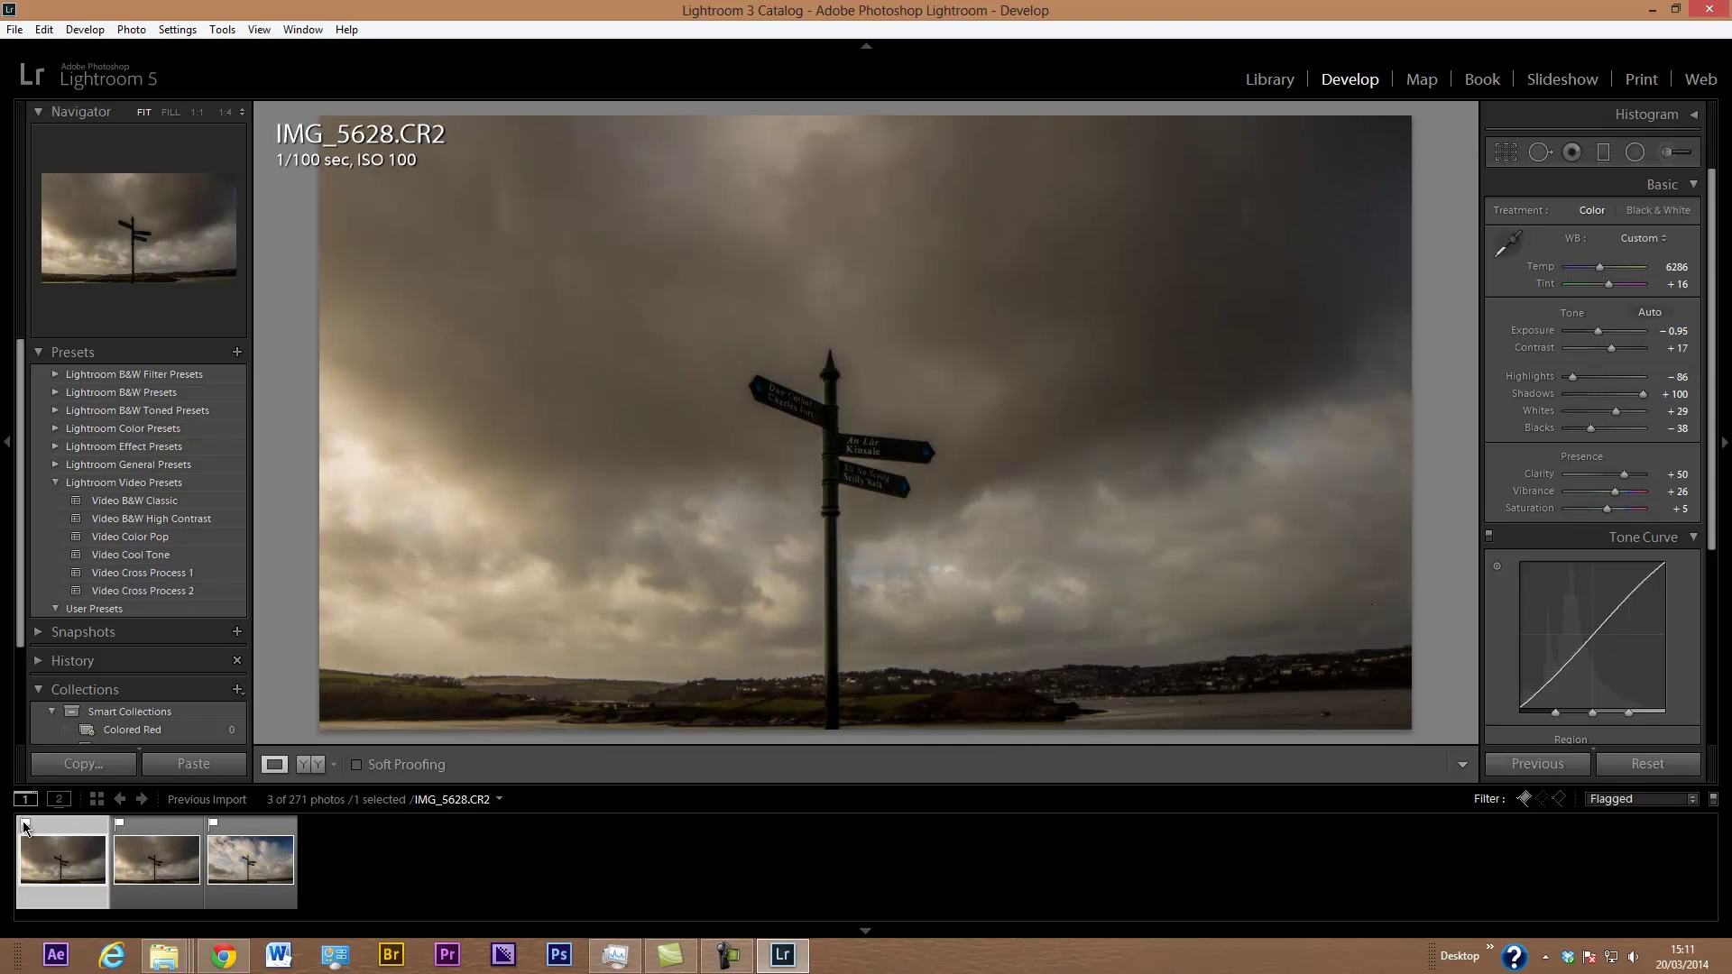
left_click(26, 826)
left_click(24, 825)
left_click(25, 826)
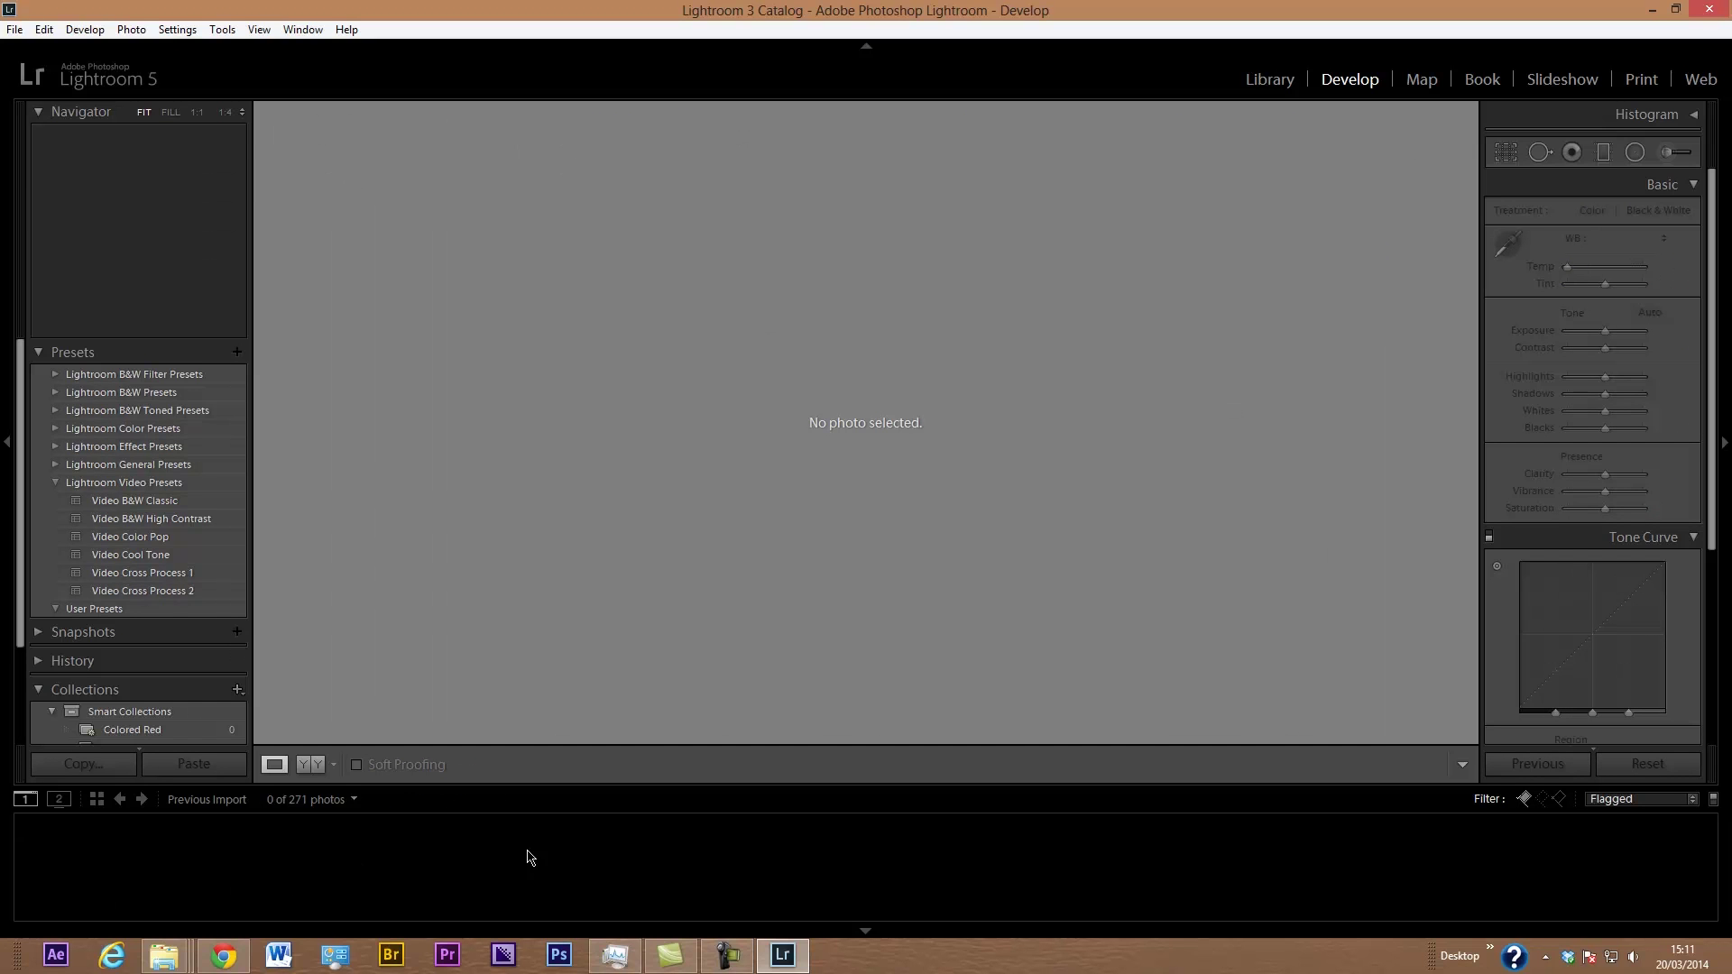
left_click(1687, 801)
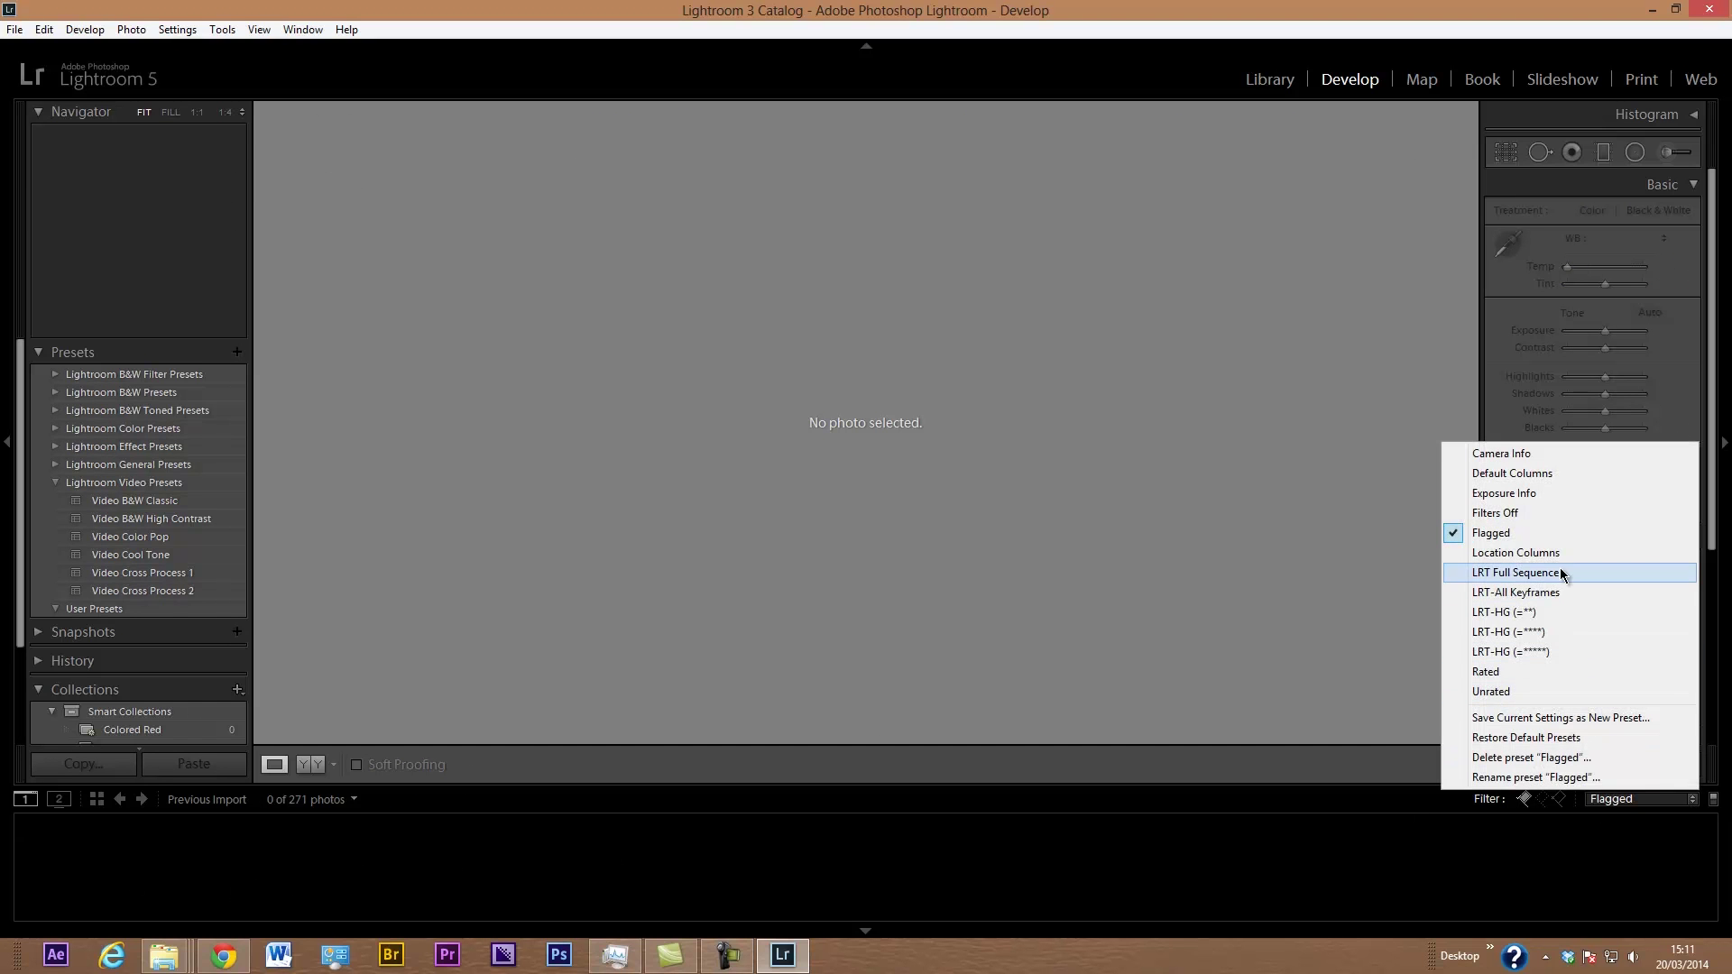
left_click(1550, 516)
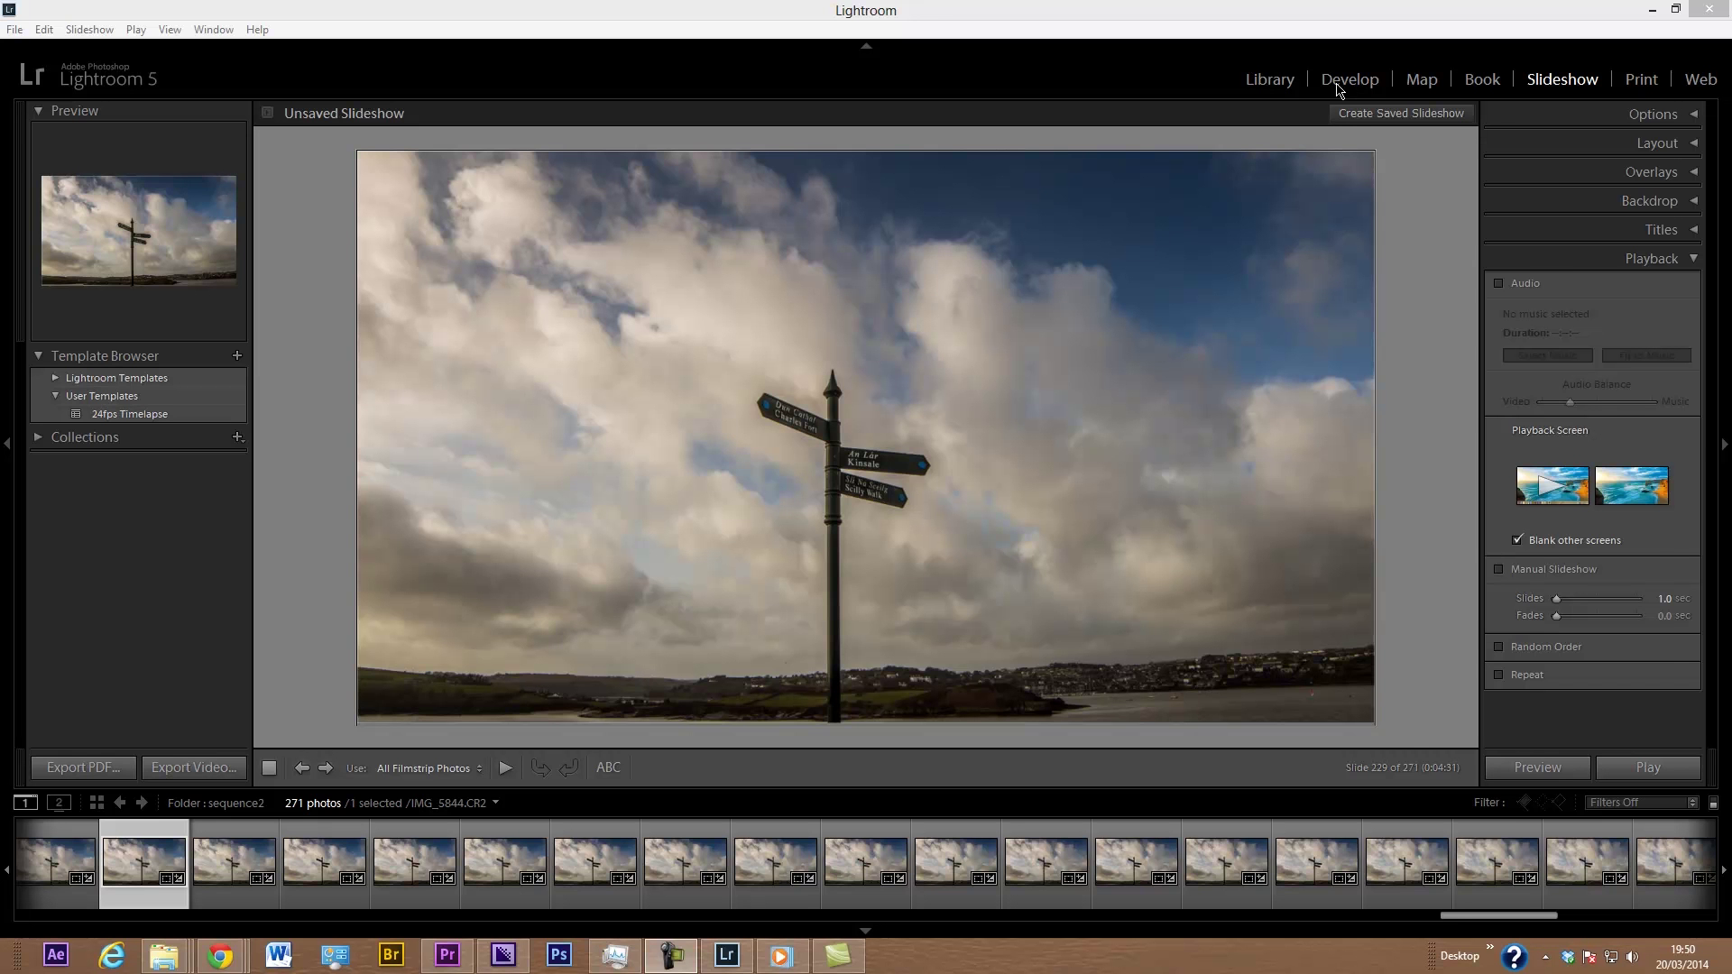
left_click(1346, 79)
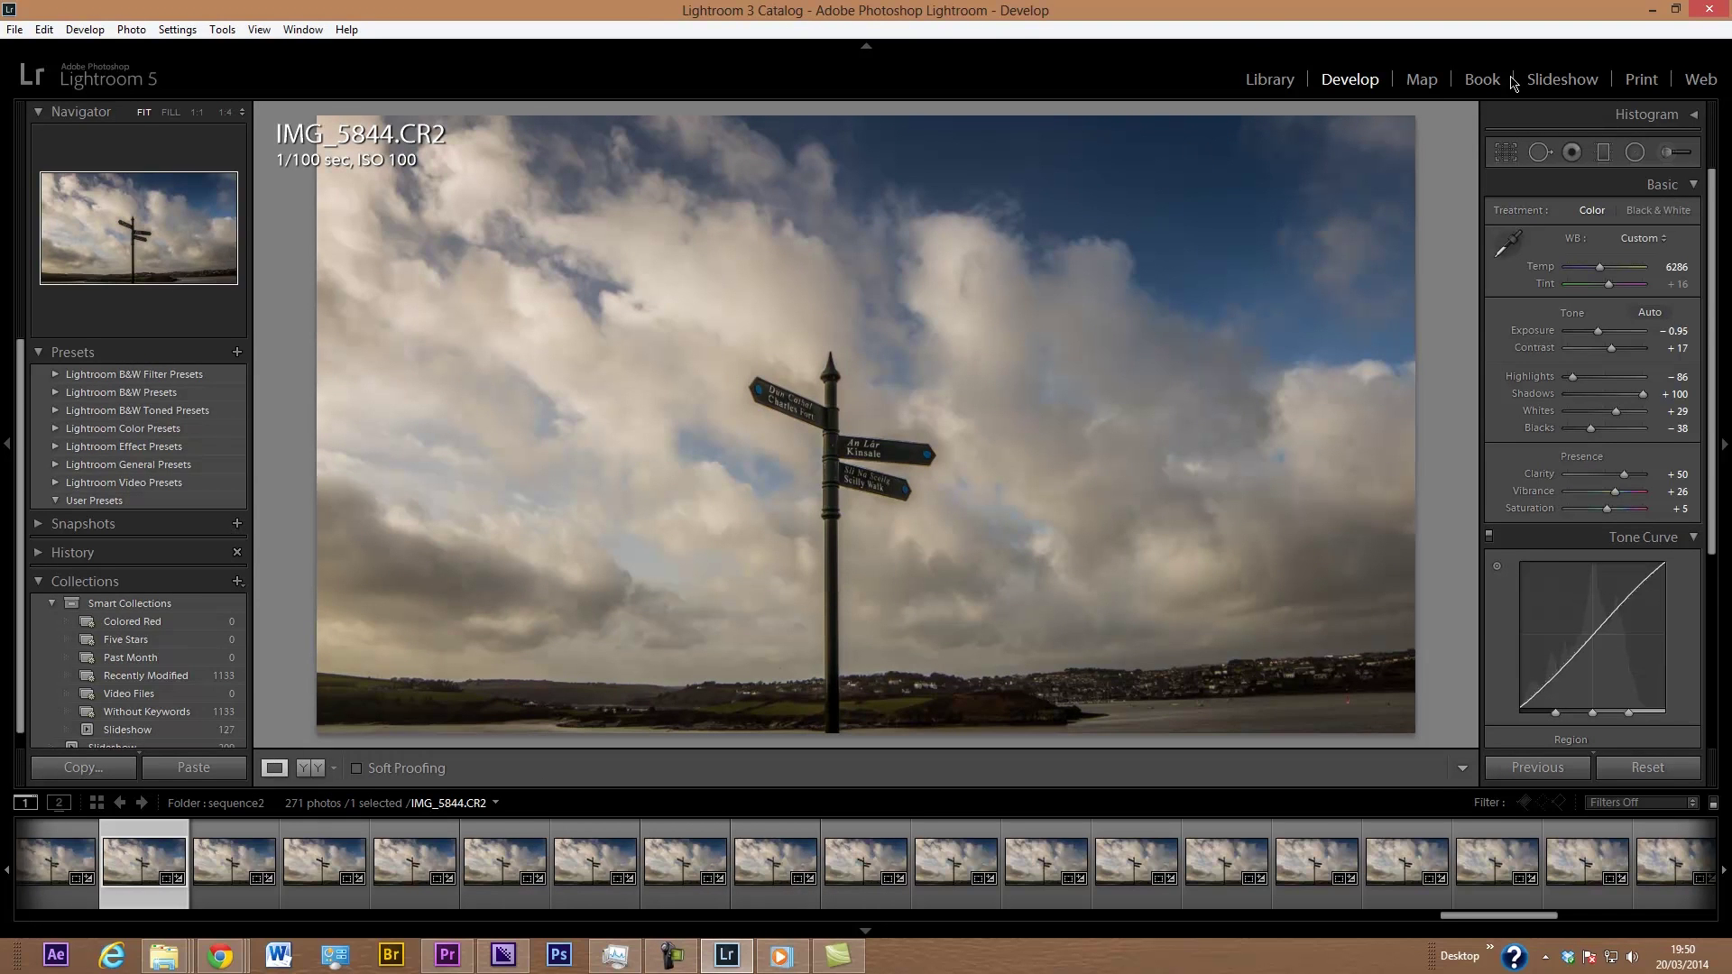
left_click(1560, 79)
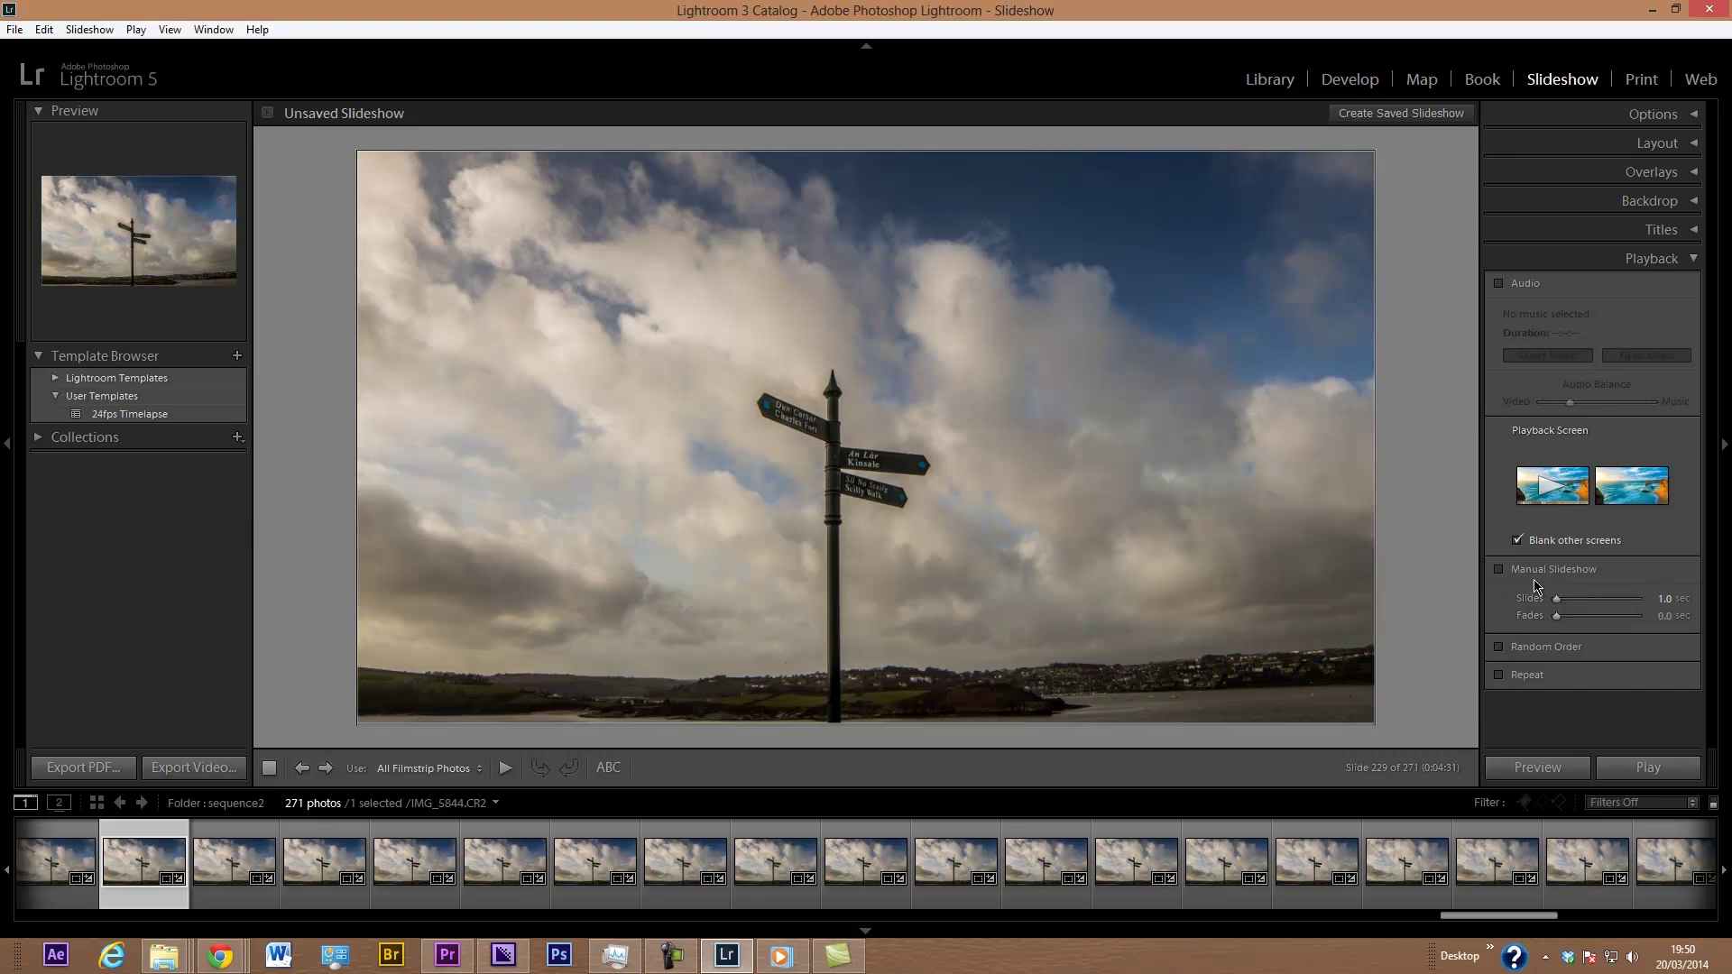
left_click(1500, 571)
left_click(1499, 571)
mouse_move(1560, 604)
left_mouse_down()
mouse_move(1640, 608)
mouse_move(1568, 611)
left_mouse_up()
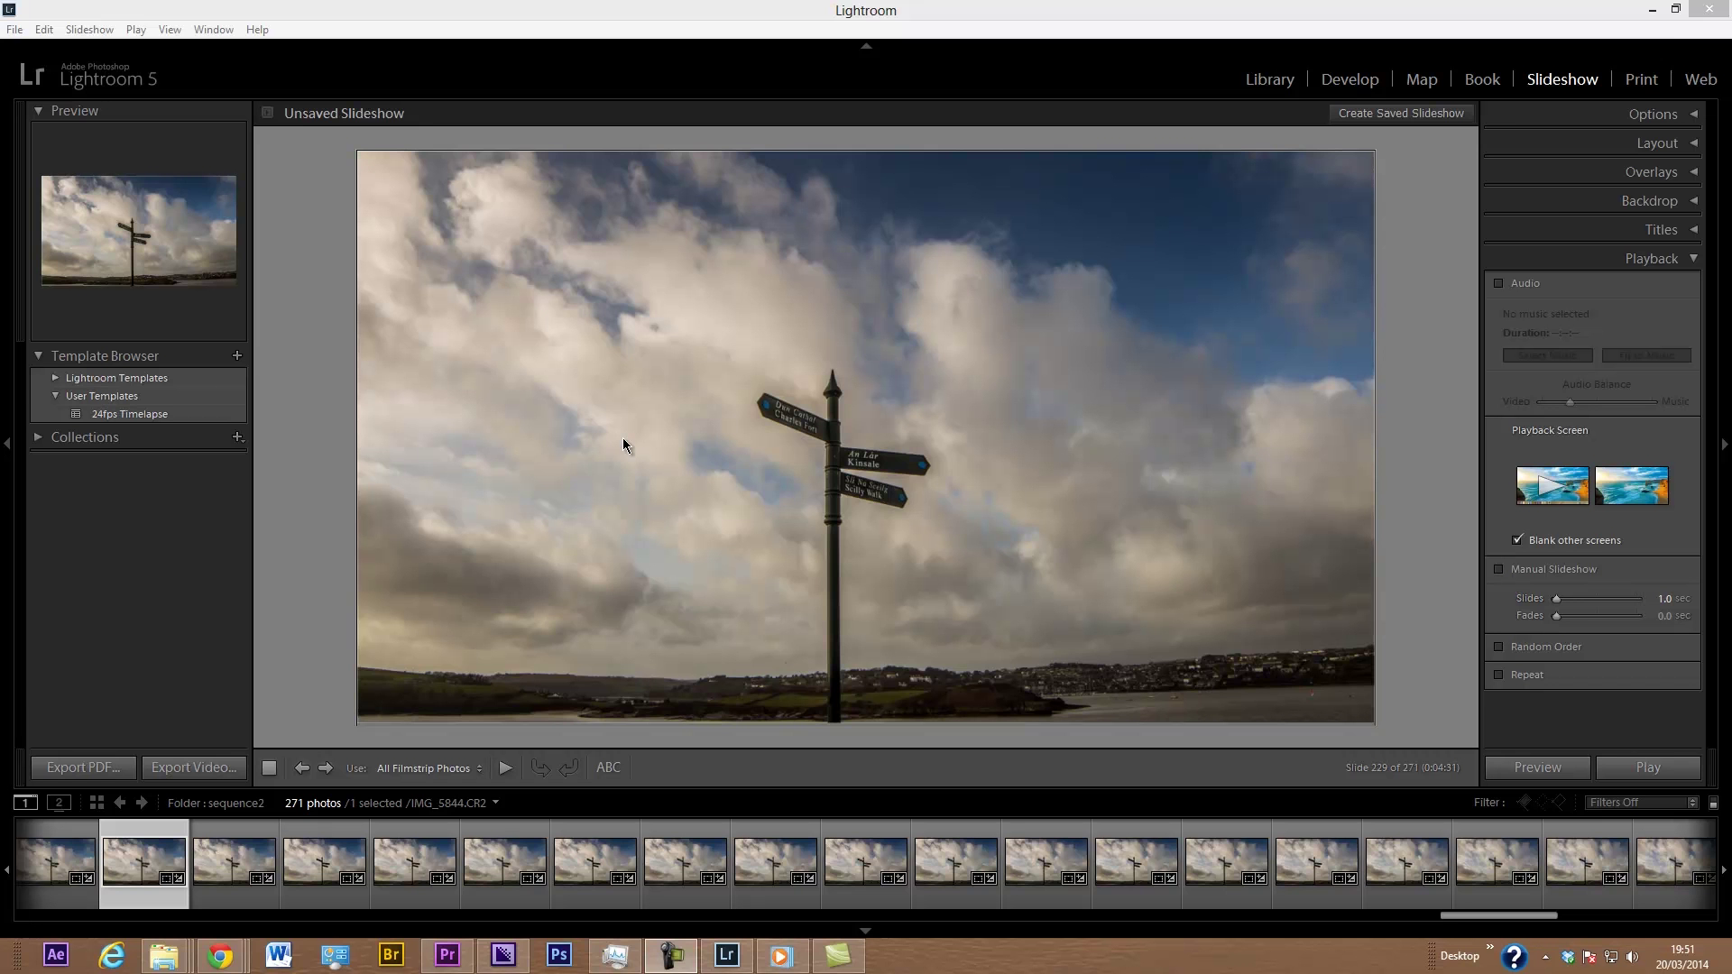
- Open LRTimelapse 3.2.1 from the desktop and view its main window and the licence options on its shop page
left_click(1651, 11)
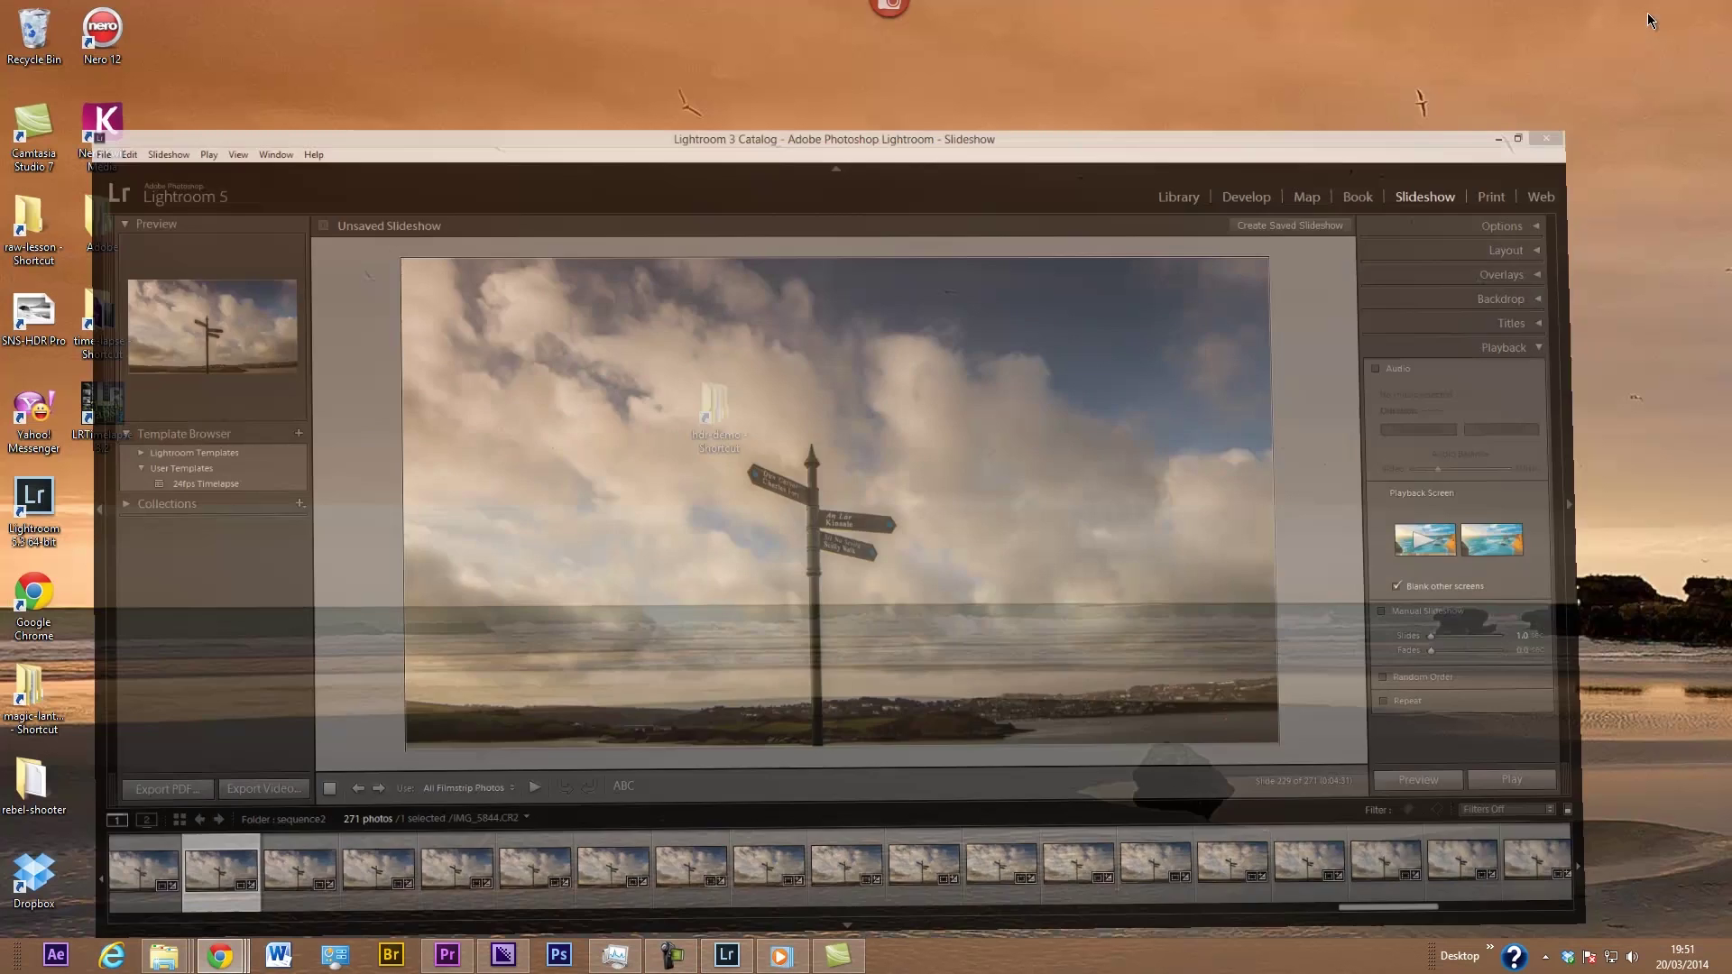
double_click(107, 410)
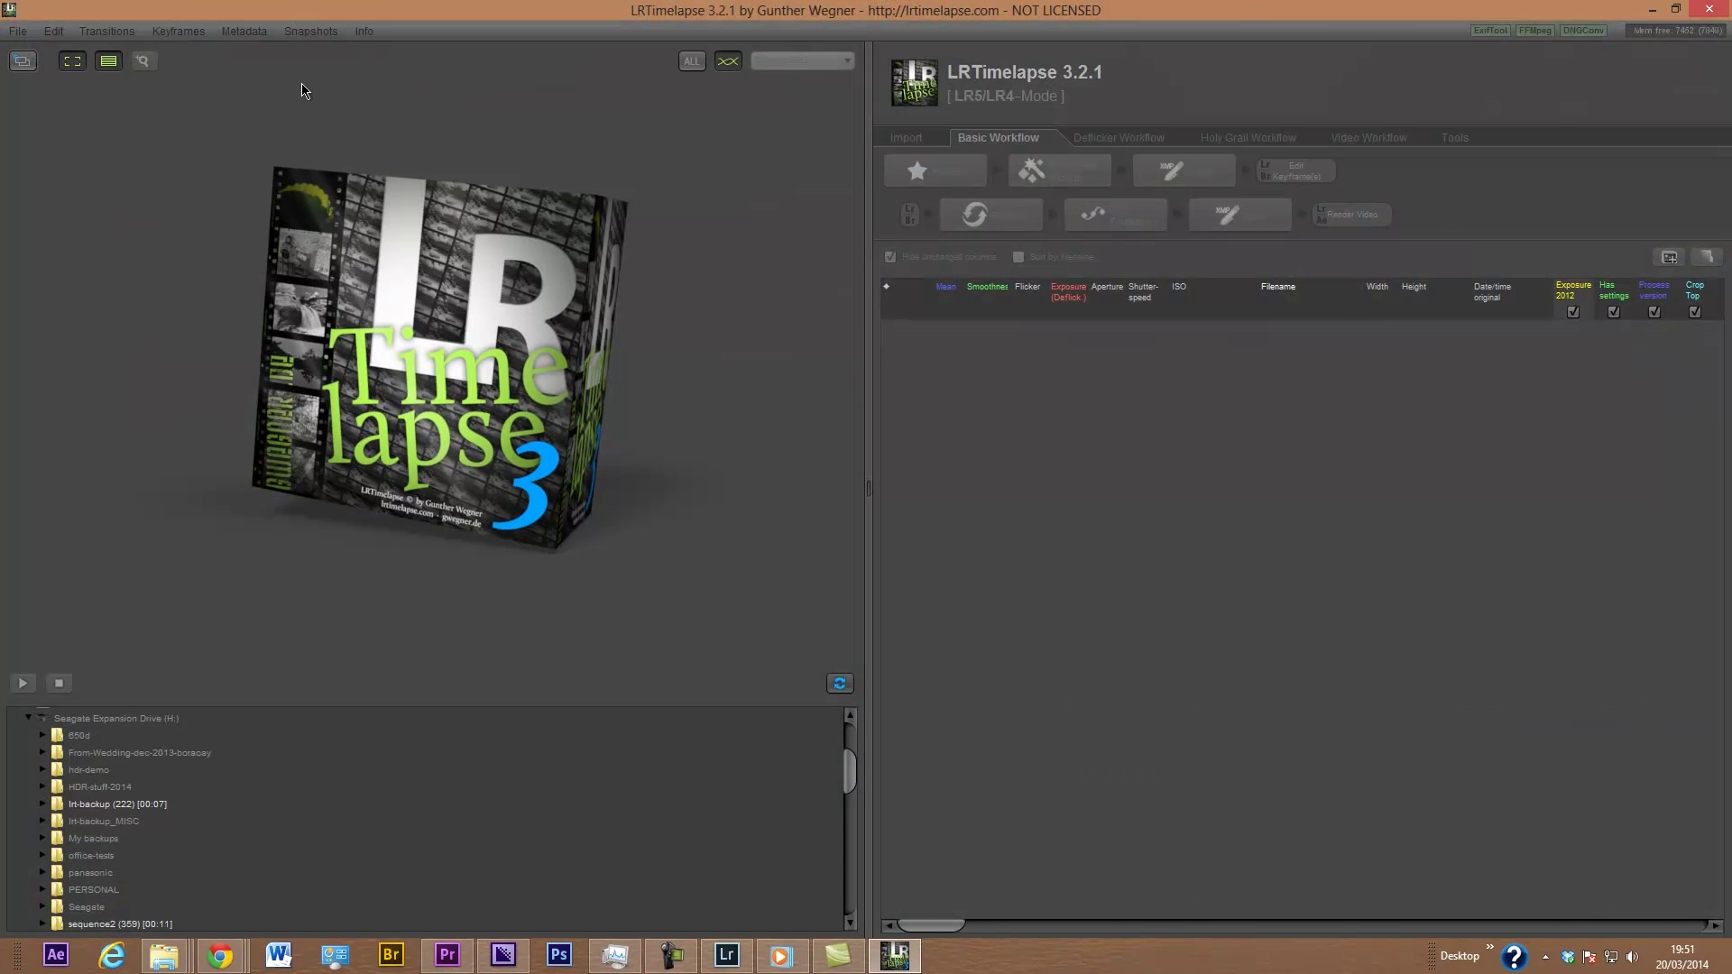
left_click_drag(1335, 95, 832, 67)
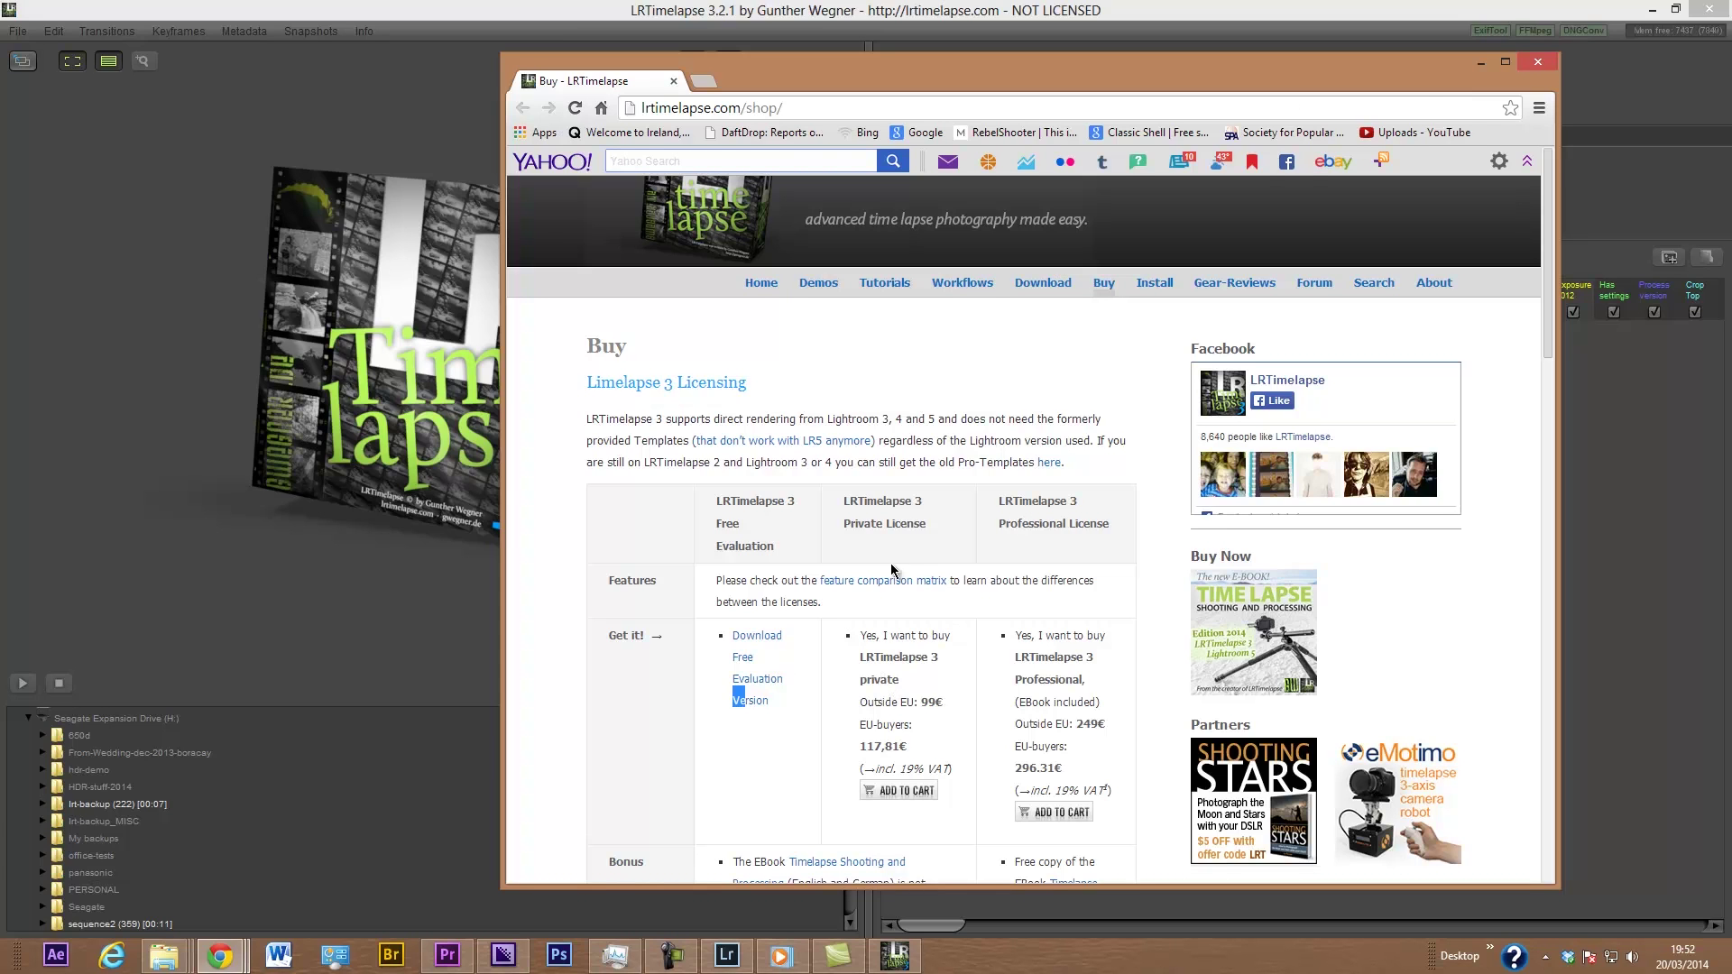
left_click(1482, 63)
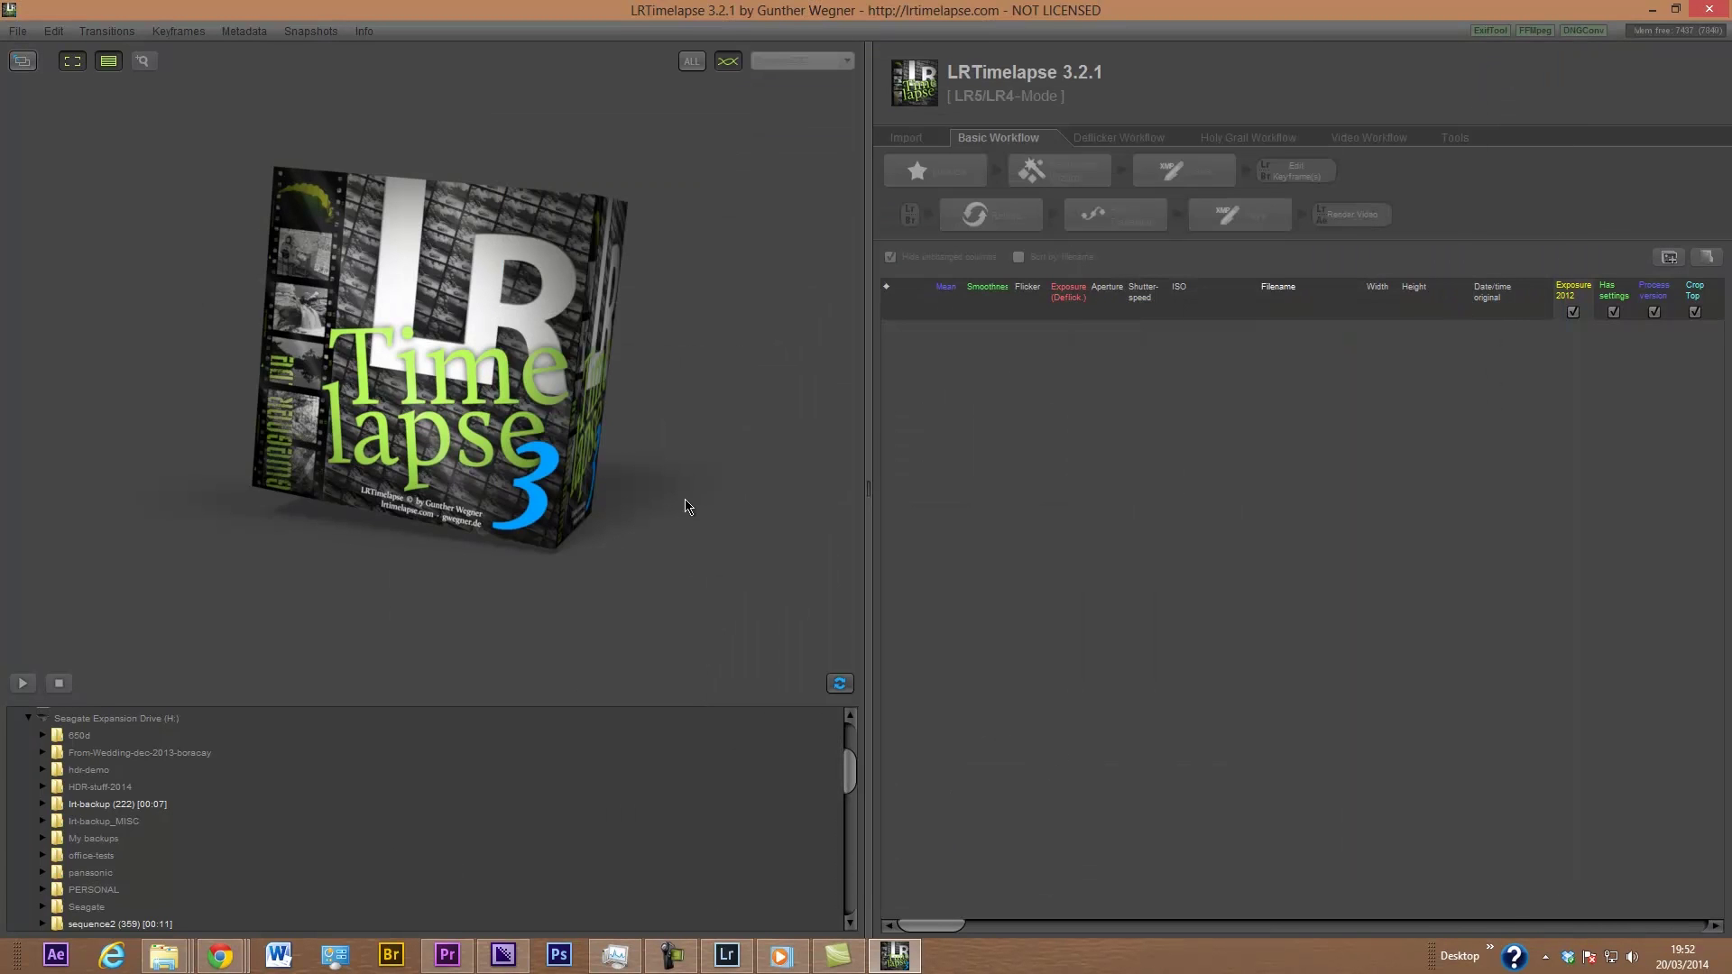
- Switch back to Lightroom, go to the Library, and select all photos in the sequence2 folder
left_click(1651, 13)
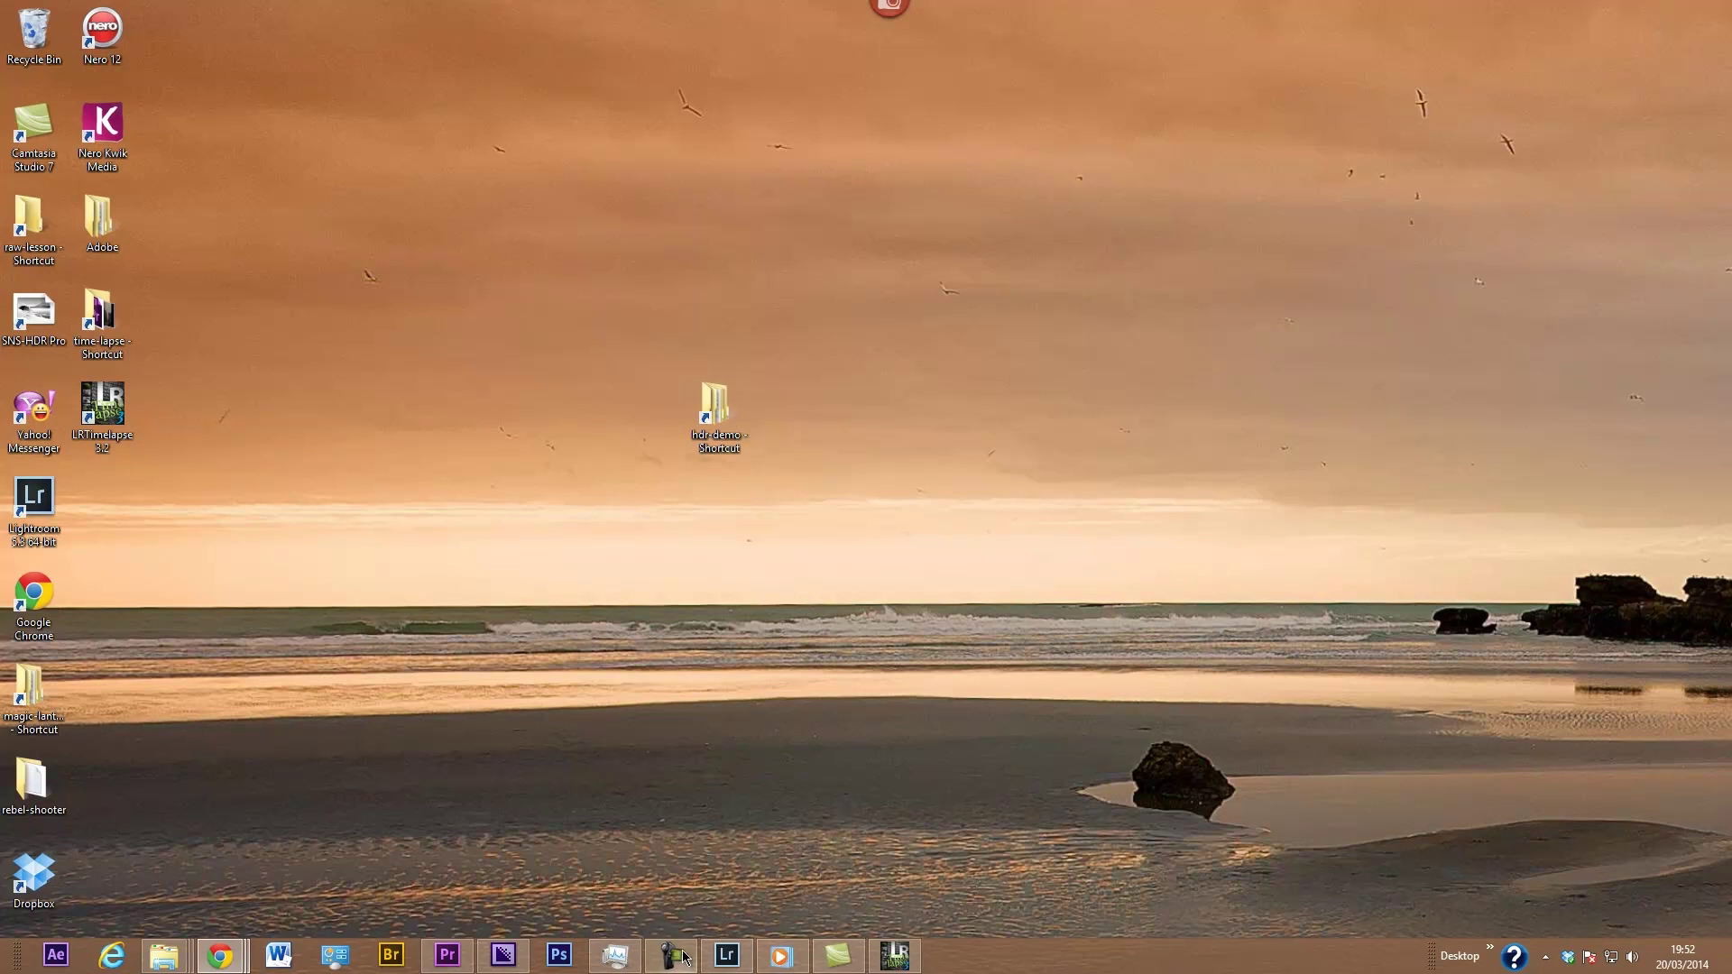
left_click(727, 956)
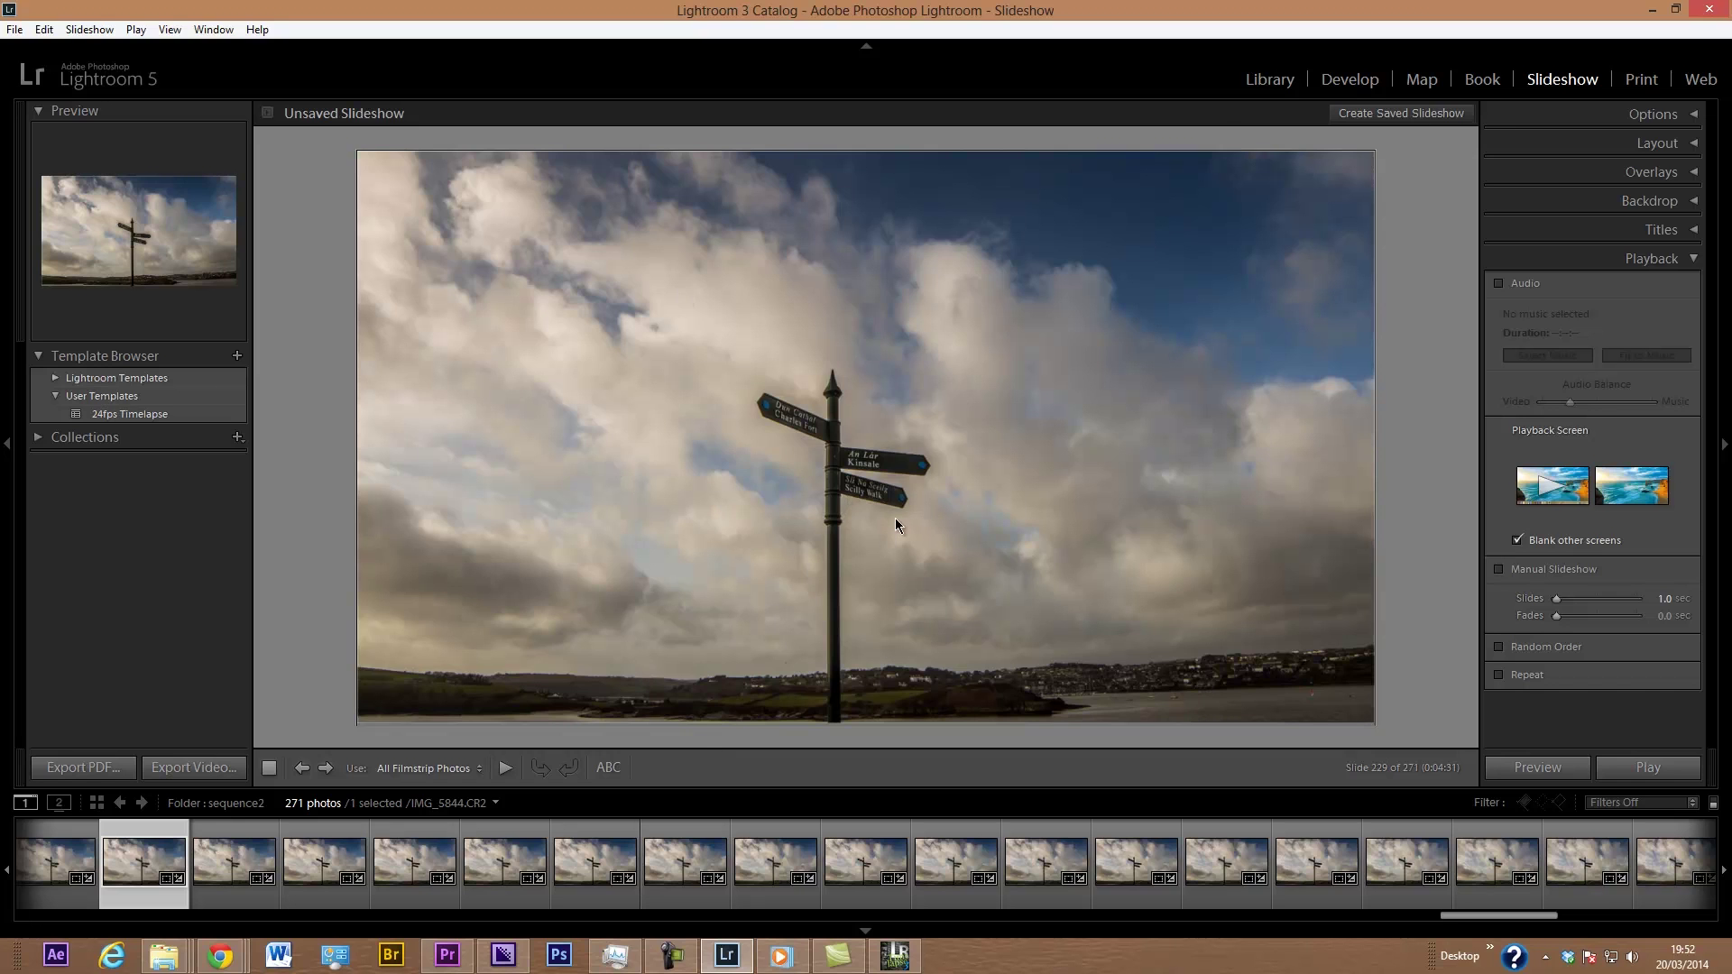
left_click(1261, 92)
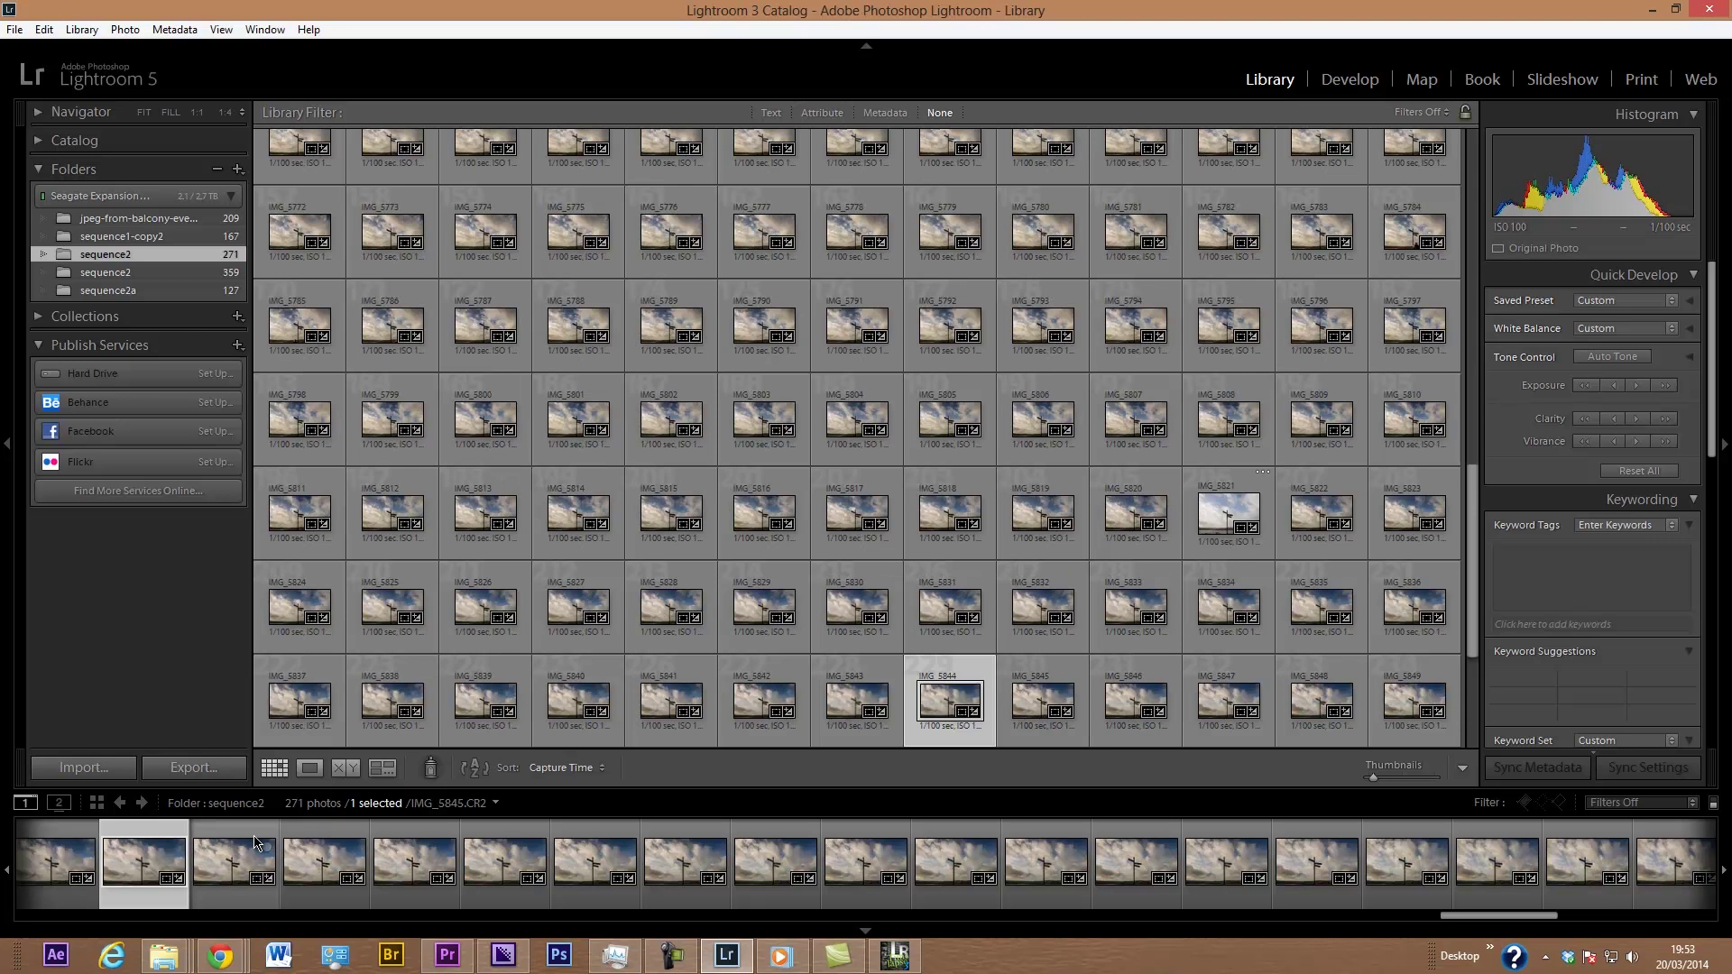
key("ctrl+a")
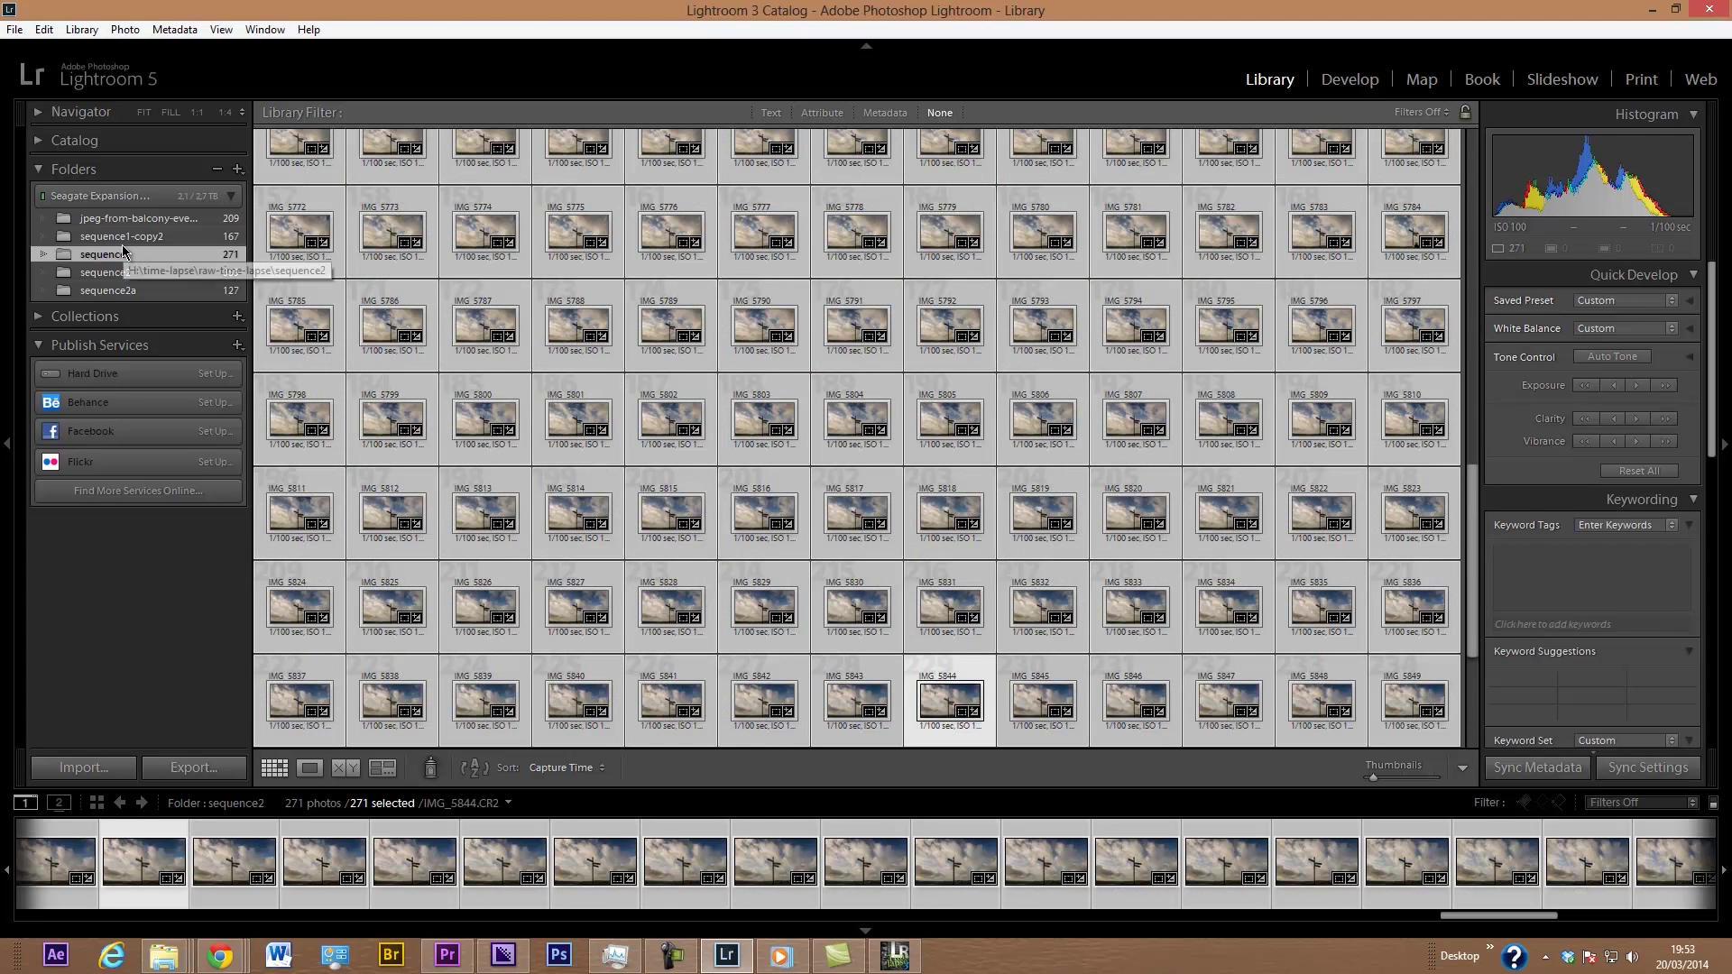
- Export the selected photos through Export Time Lapse (LRTimelapse) with the sequence named kinsale2
left_click(15, 29)
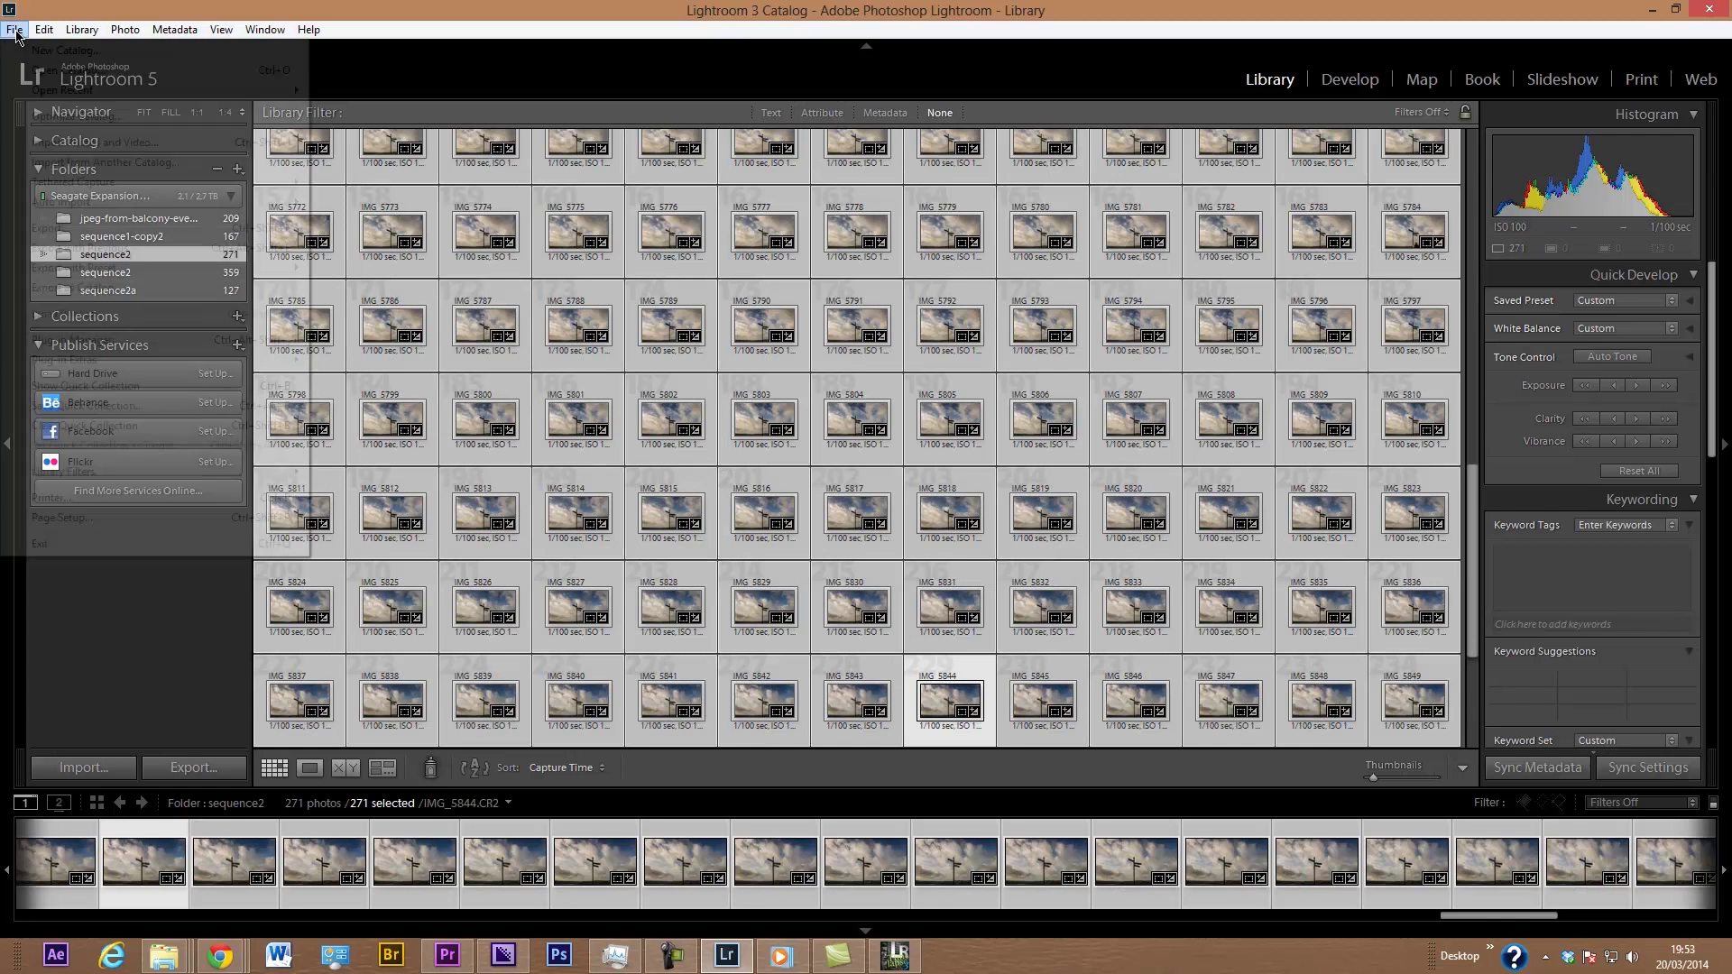
left_click(64, 231)
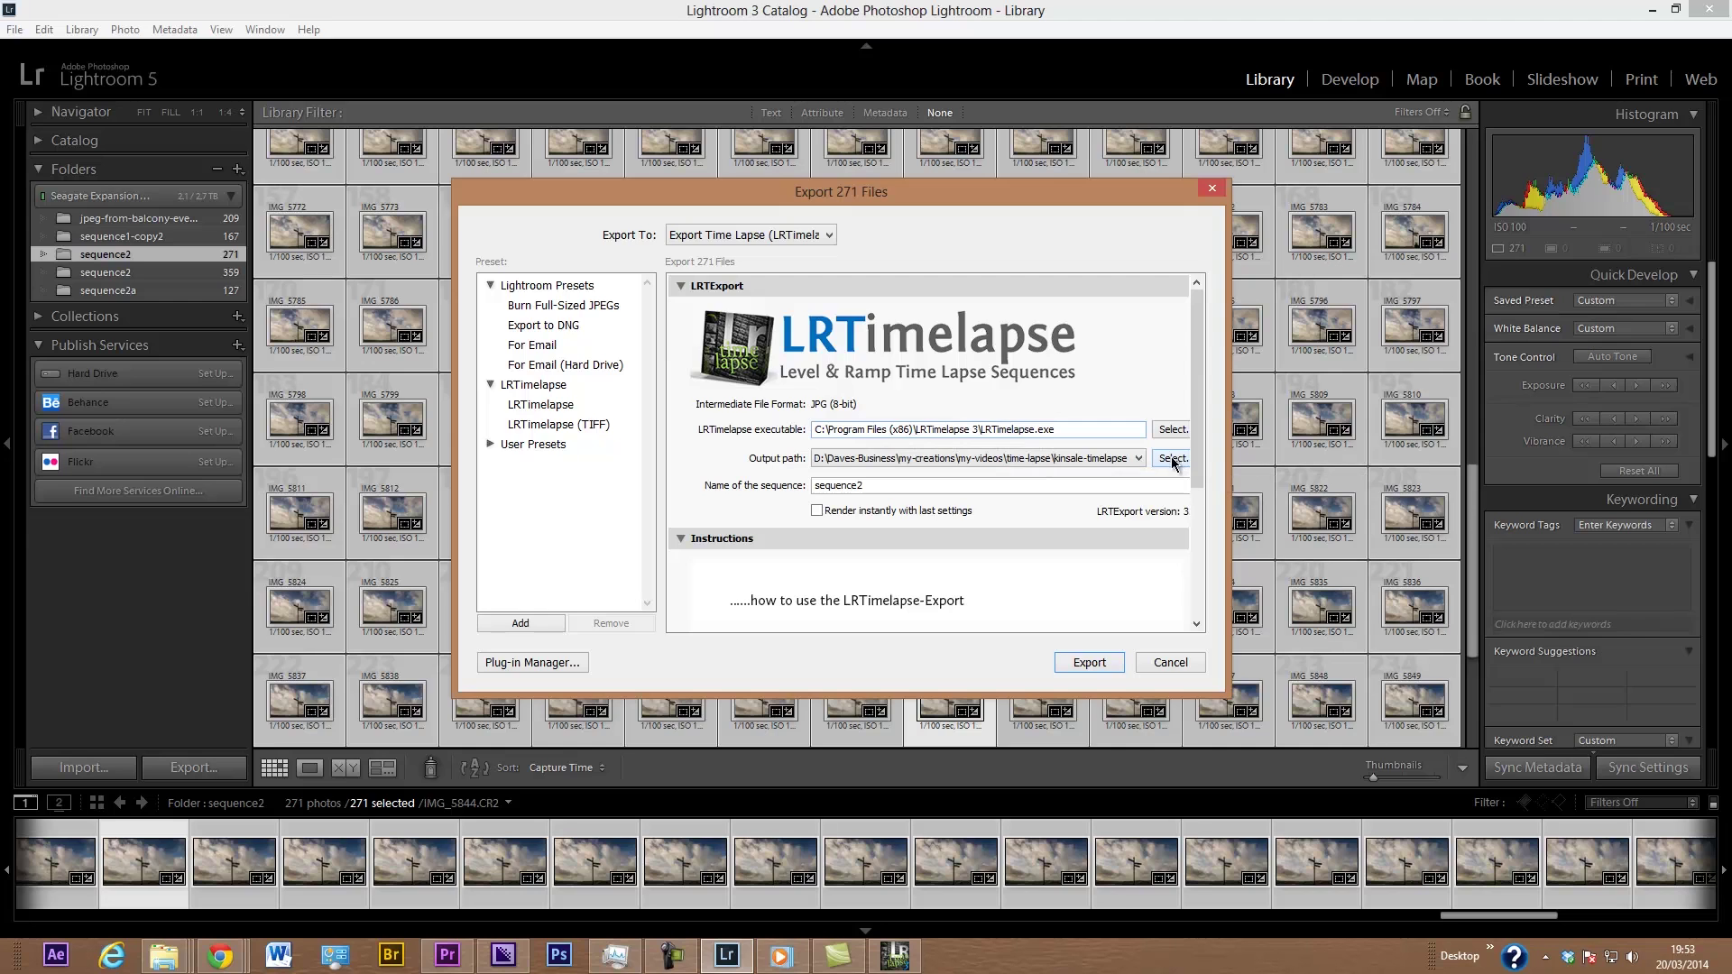
double_click(870, 485)
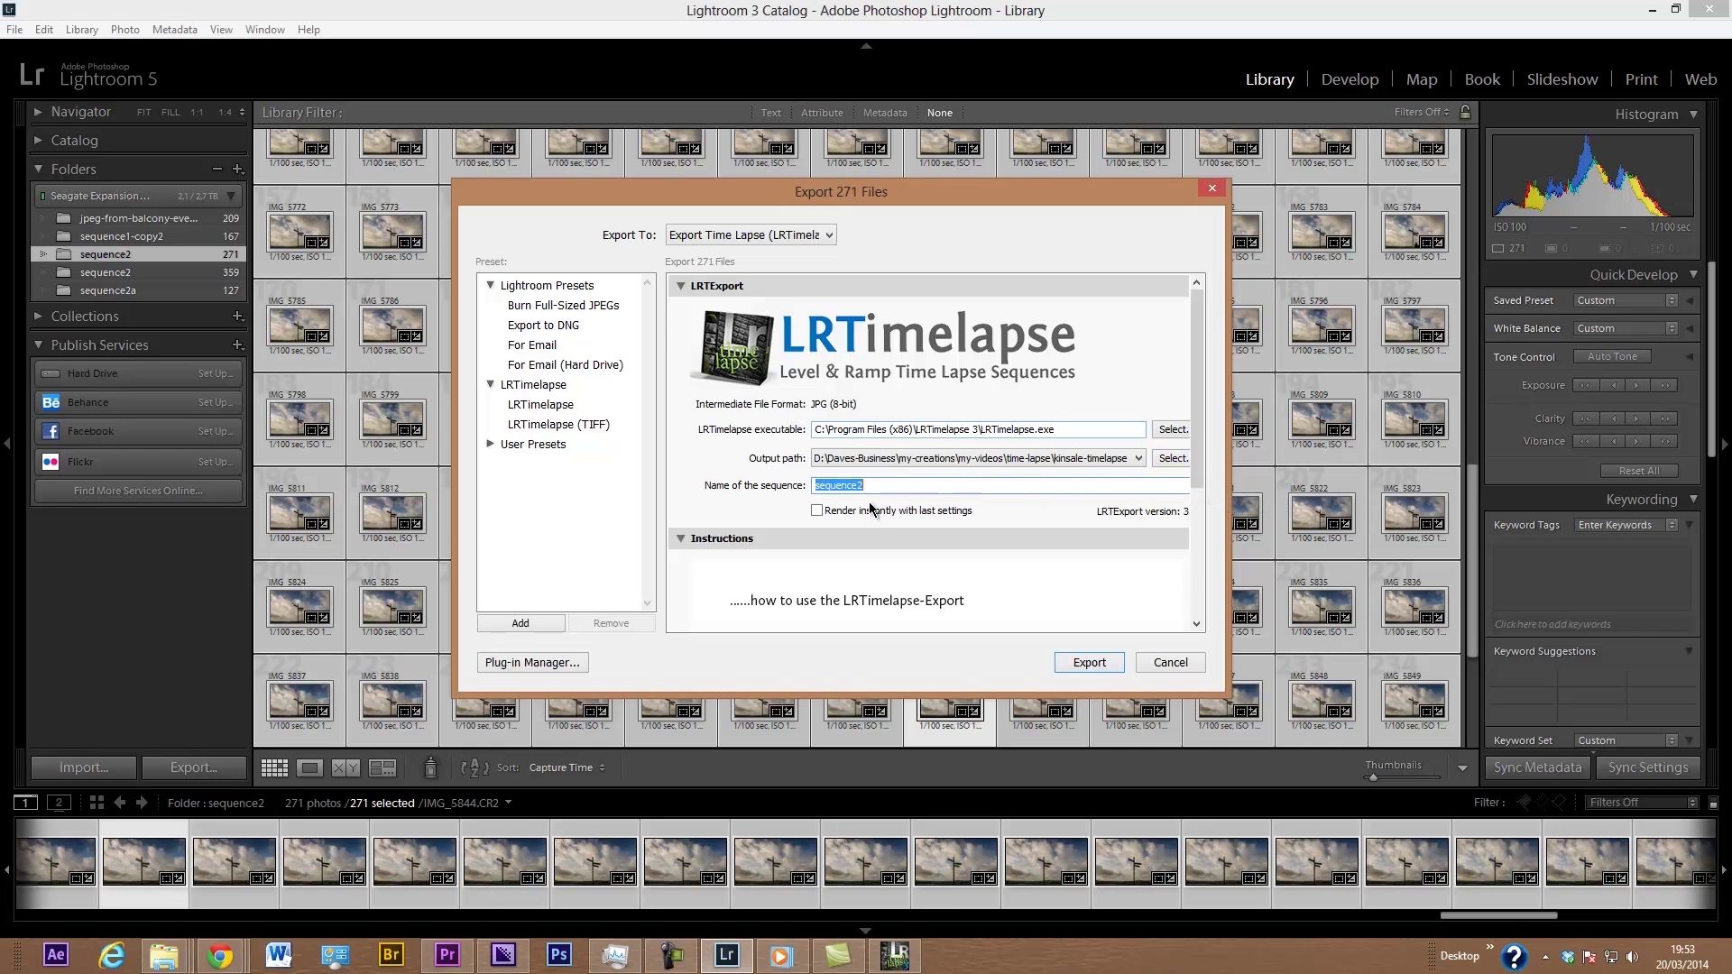
type("kinsale2")
left_click(1089, 663)
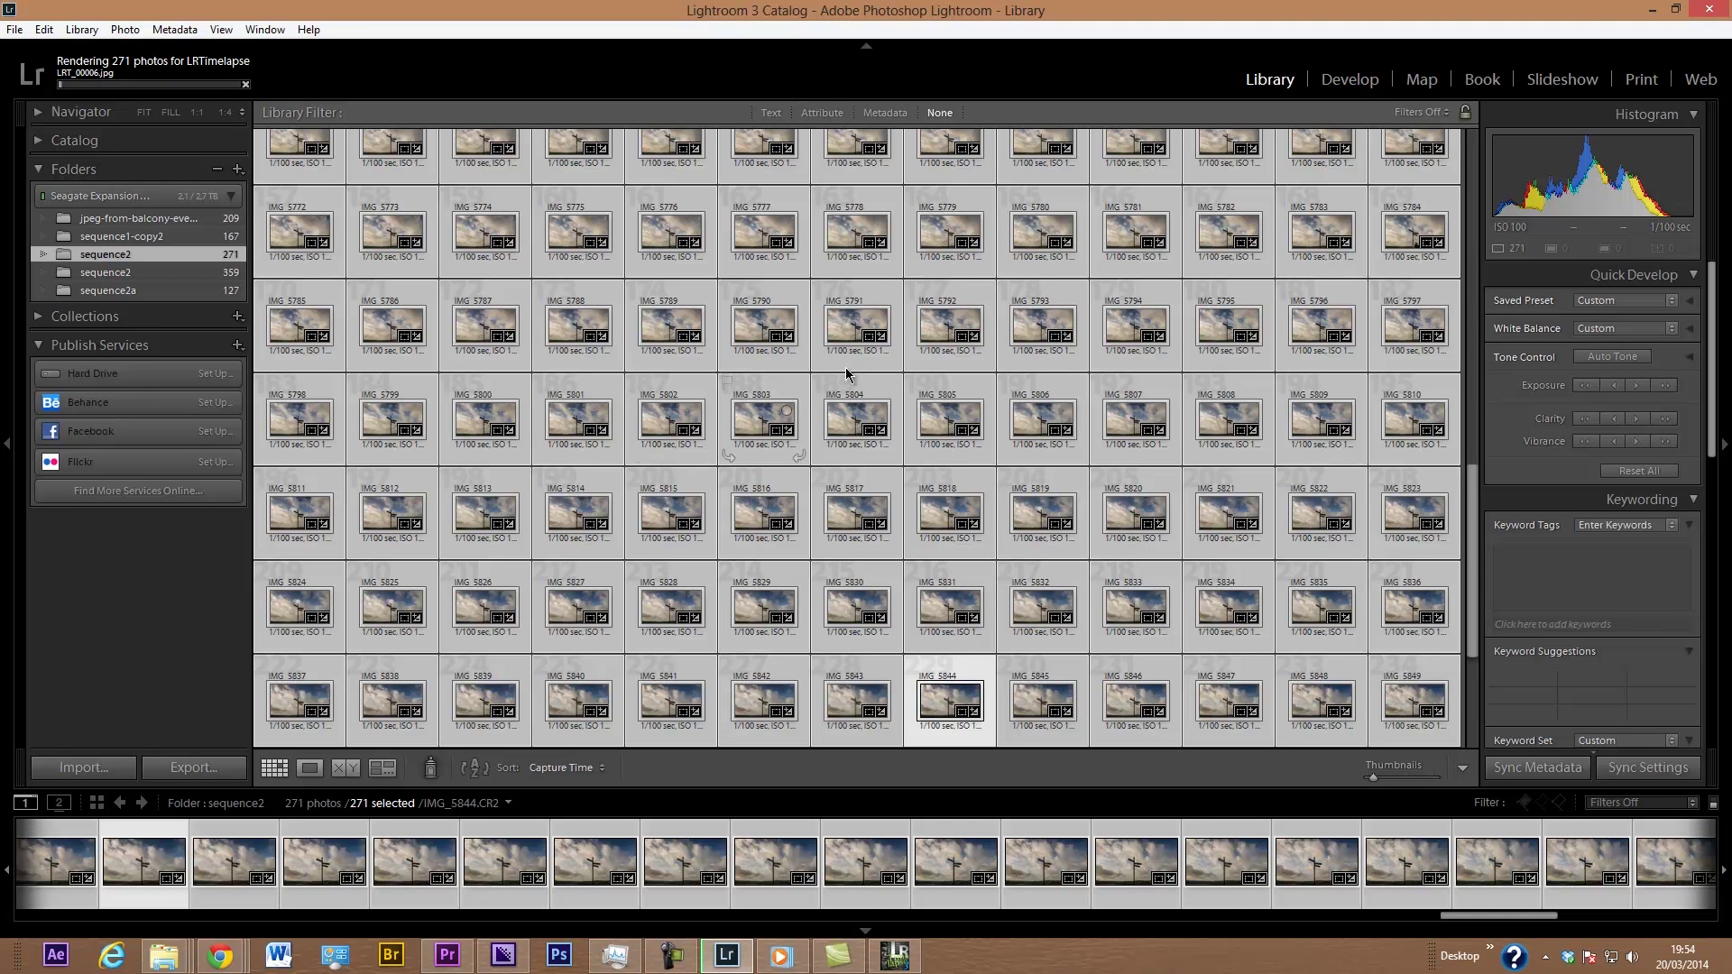
- Minimize Lightroom and render the kinsale JPG sequence in LRTimelapse as a high-quality 1080p MP4 at a frame rate of 24
left_click(1652, 16)
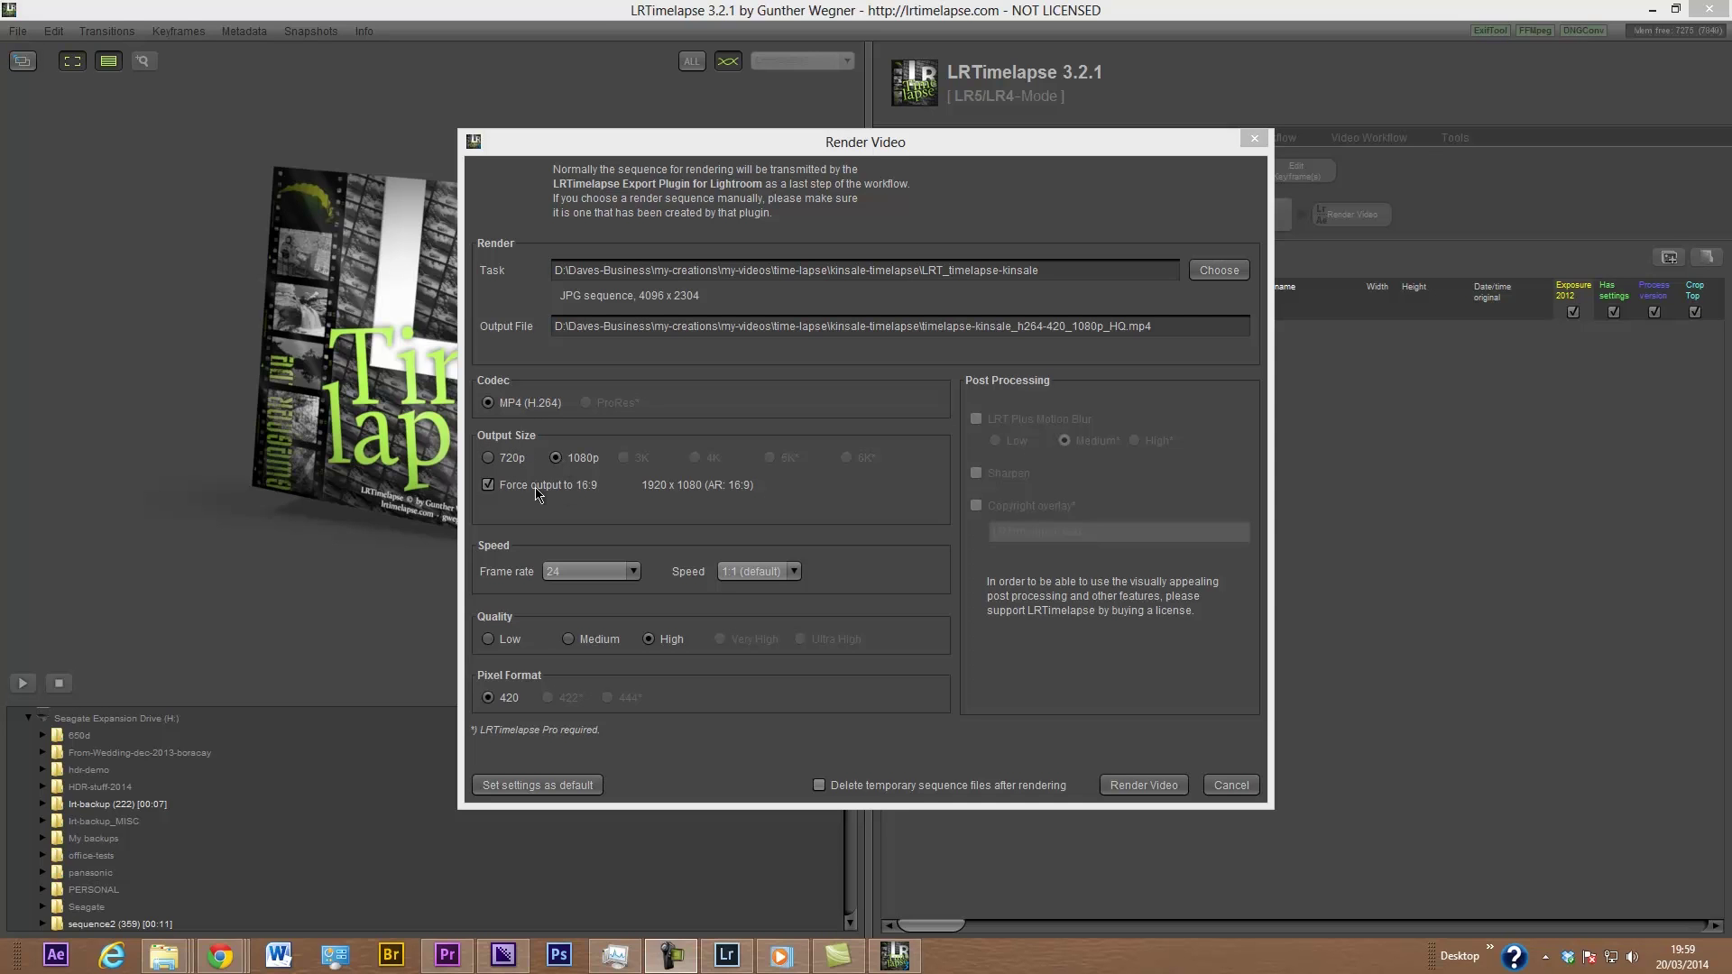
left_click(634, 572)
left_click(627, 611)
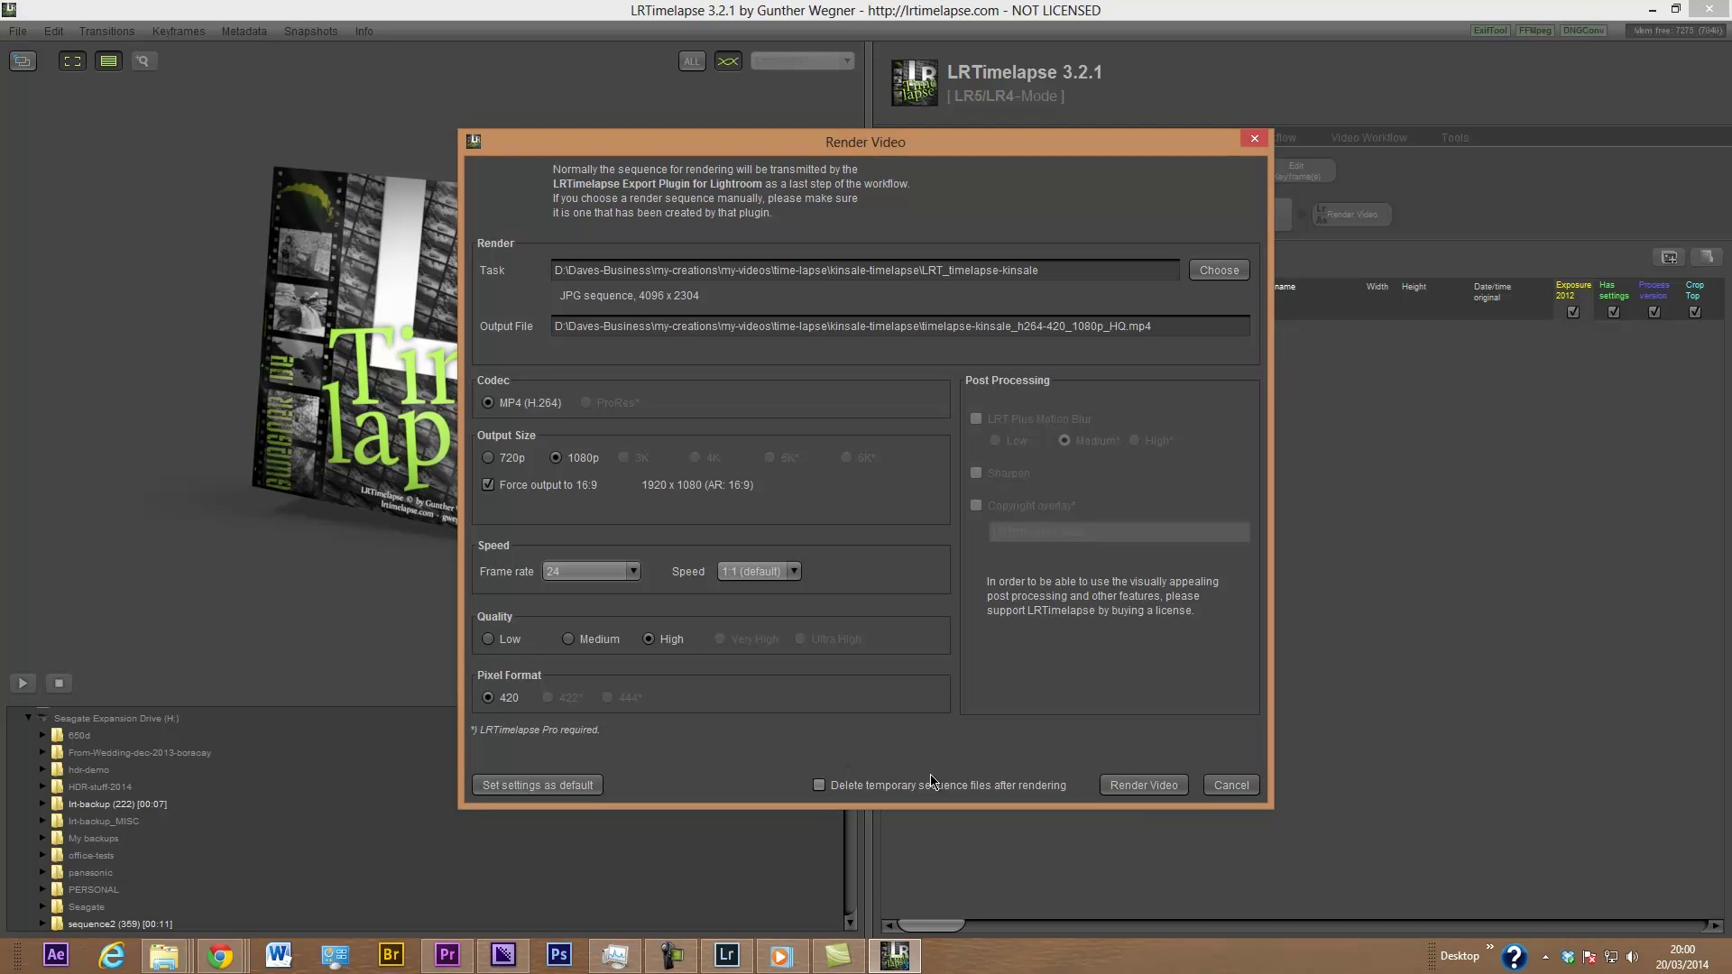
left_click(1117, 786)
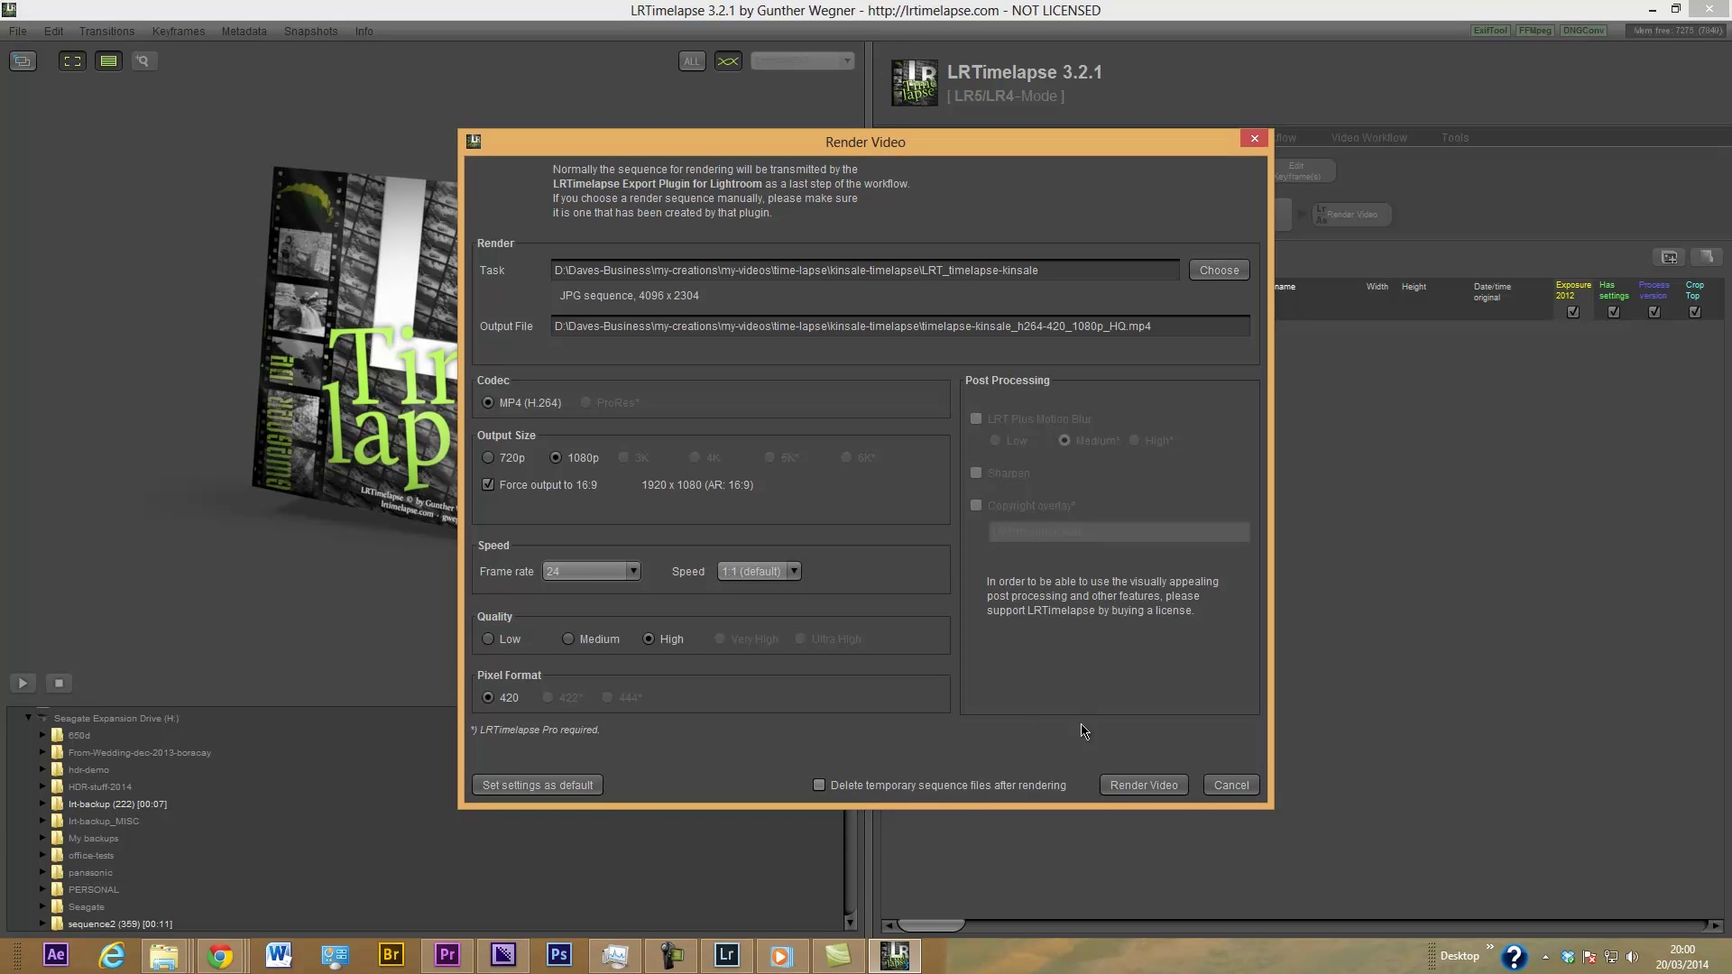
left_click(1149, 787)
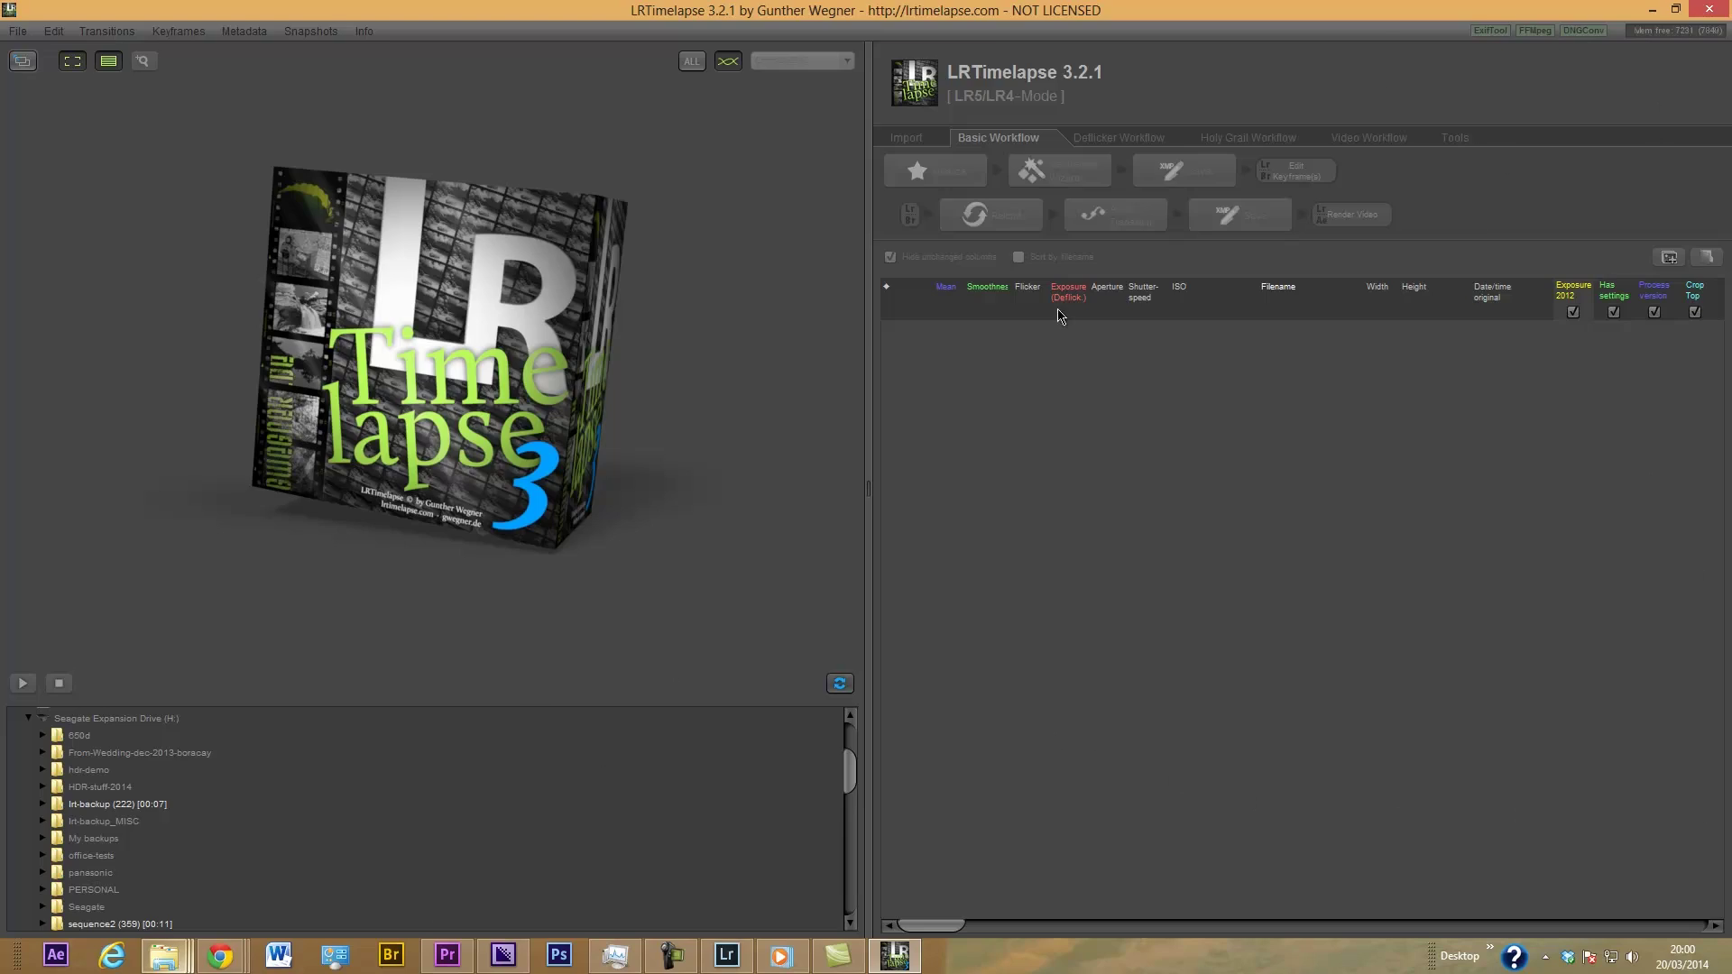
- Minimize the open windows, switch to File Explorer, and play timelapse-kinsale_h264-420_1080p_HQ.mp4 from the kinsale-timelapse folder
left_click(1653, 11)
left_click(1653, 11)
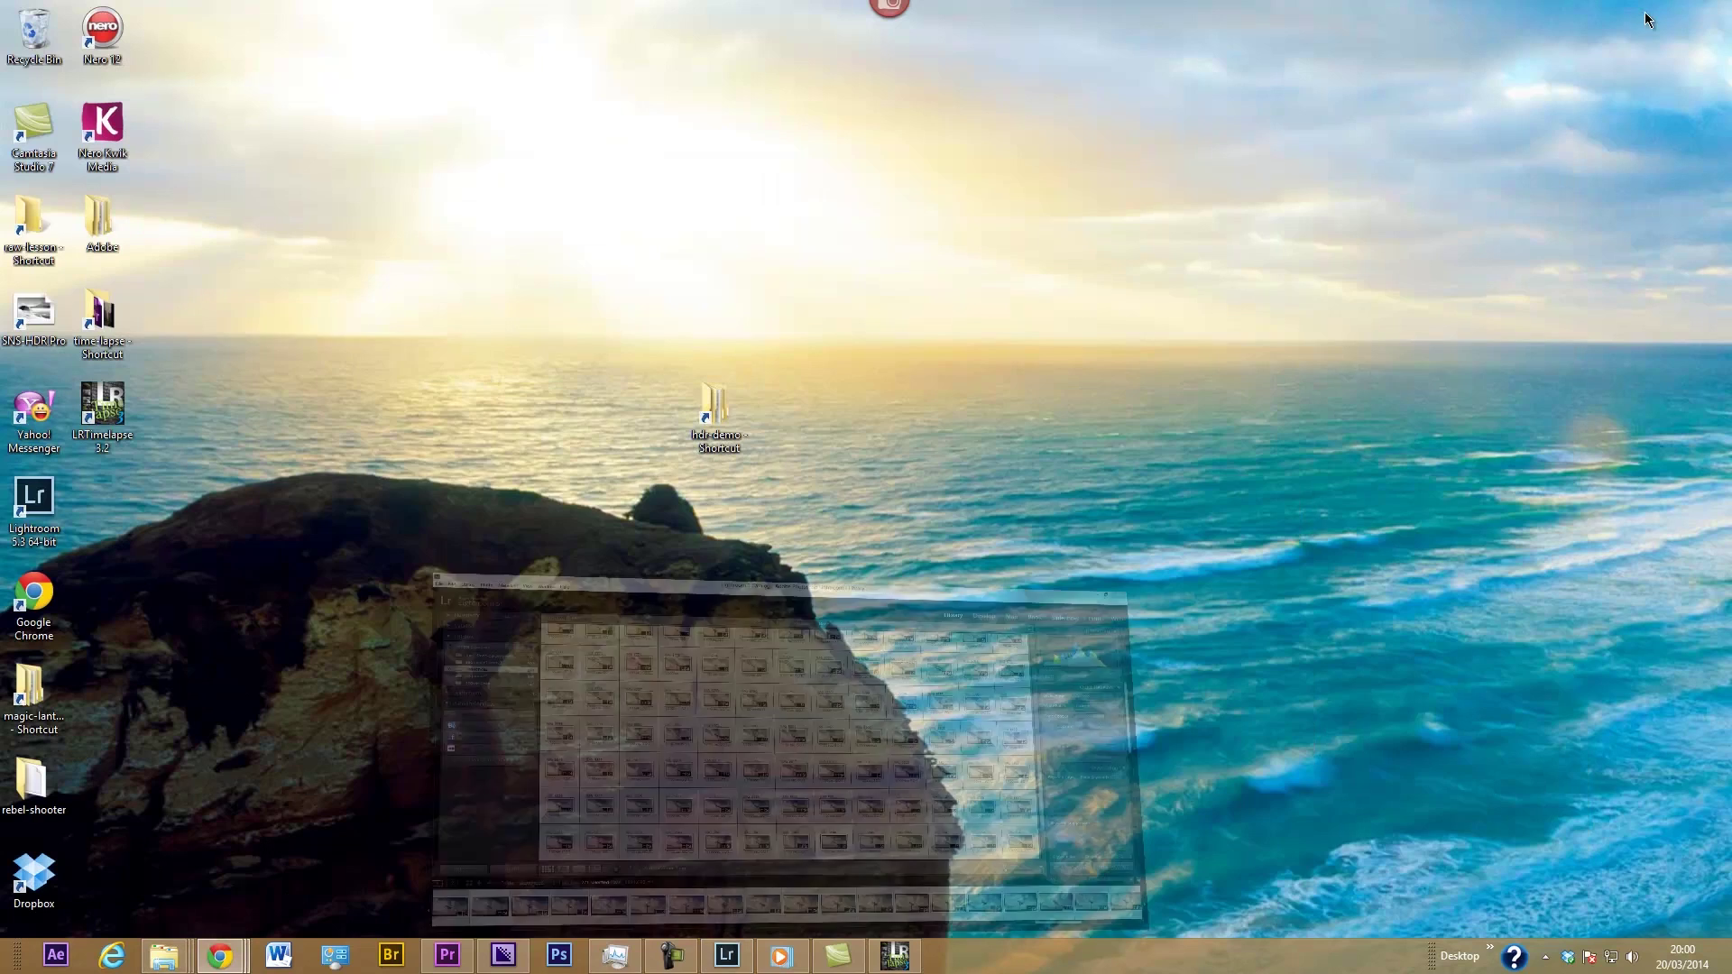
mouse_move(163, 956)
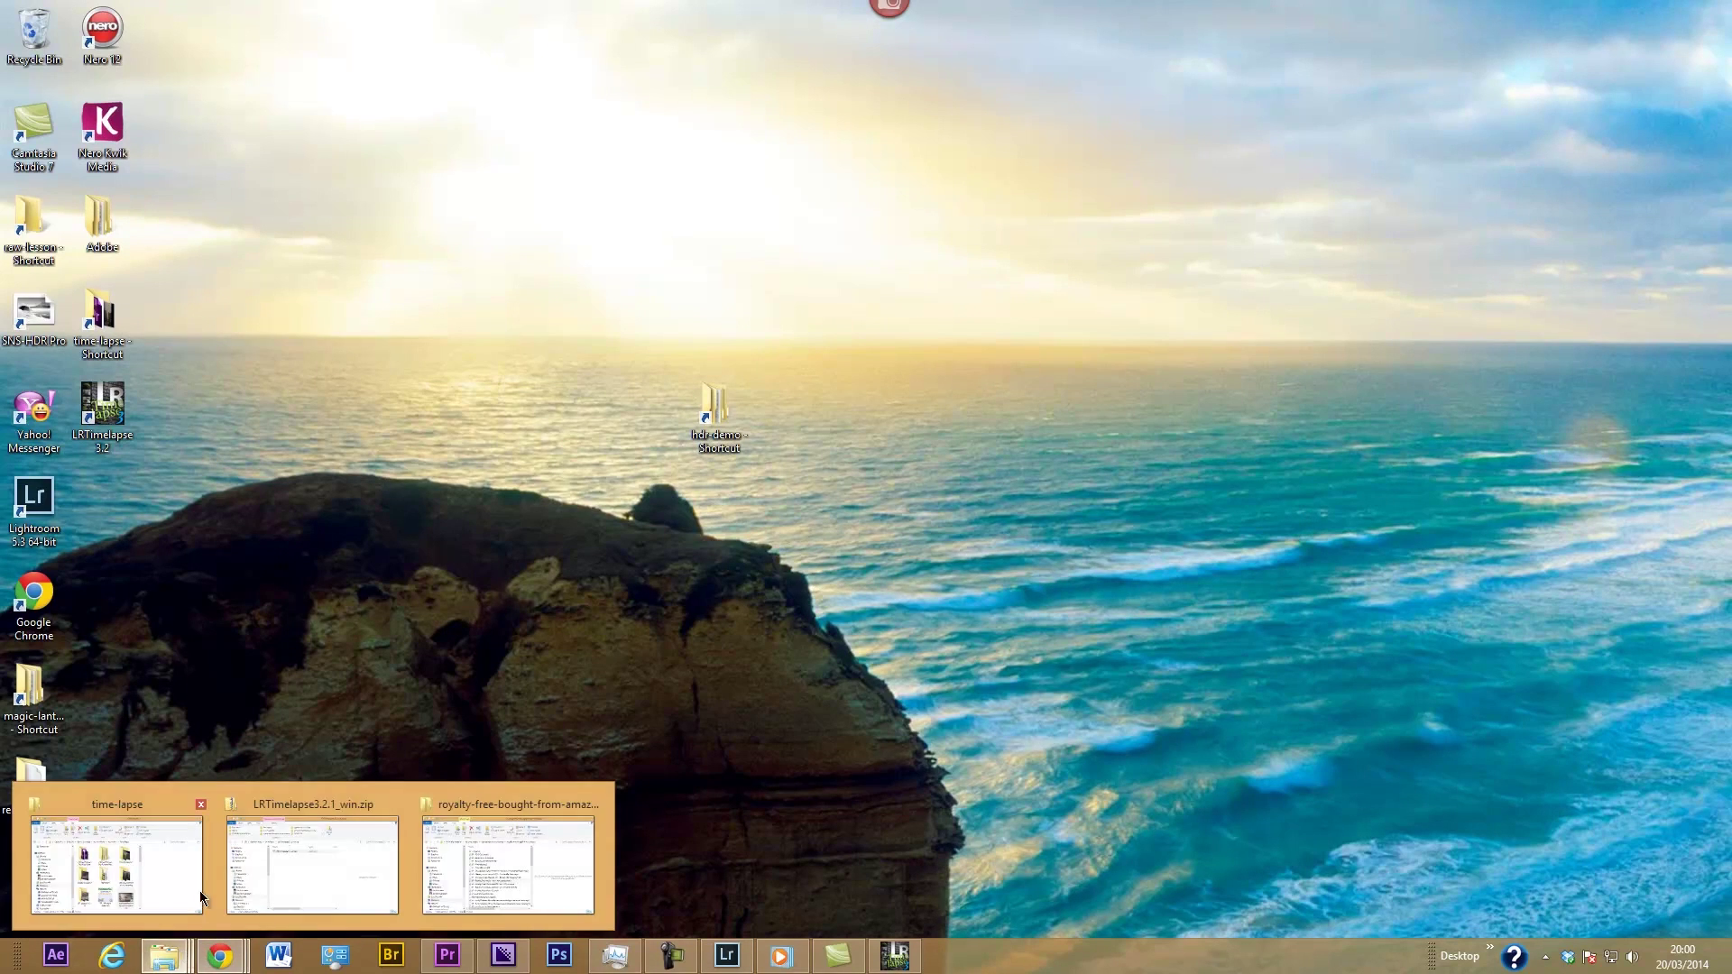
left_click(126, 853)
left_click(950, 443)
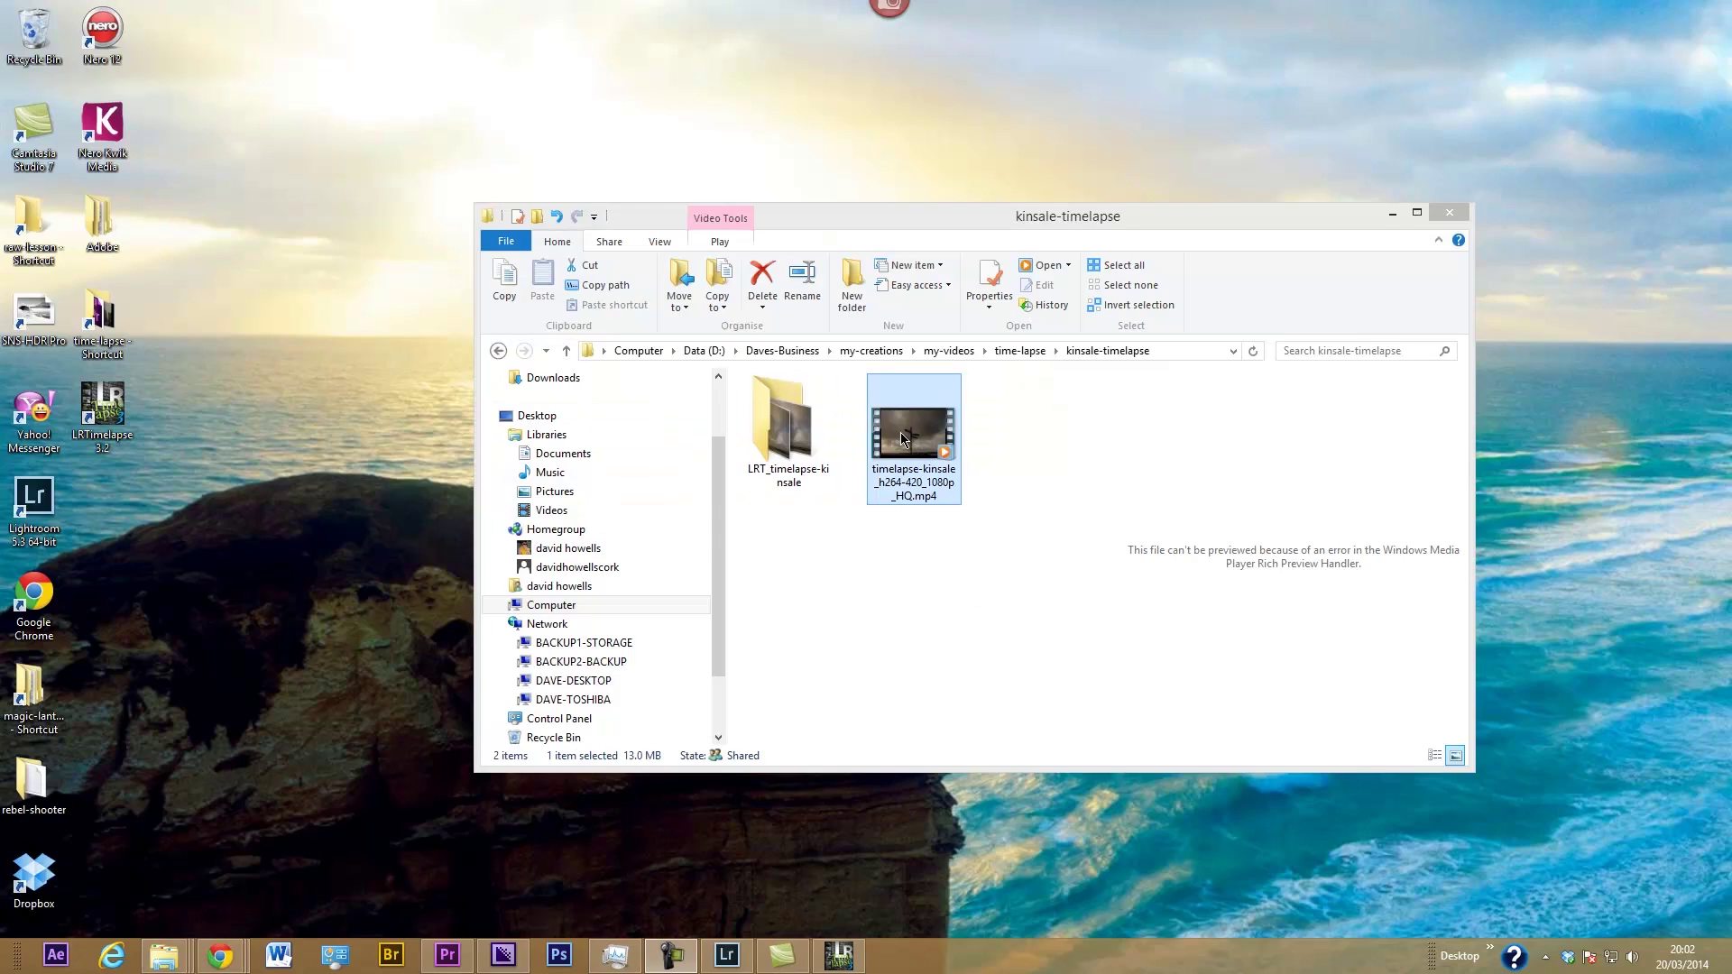
double_click(900, 432)
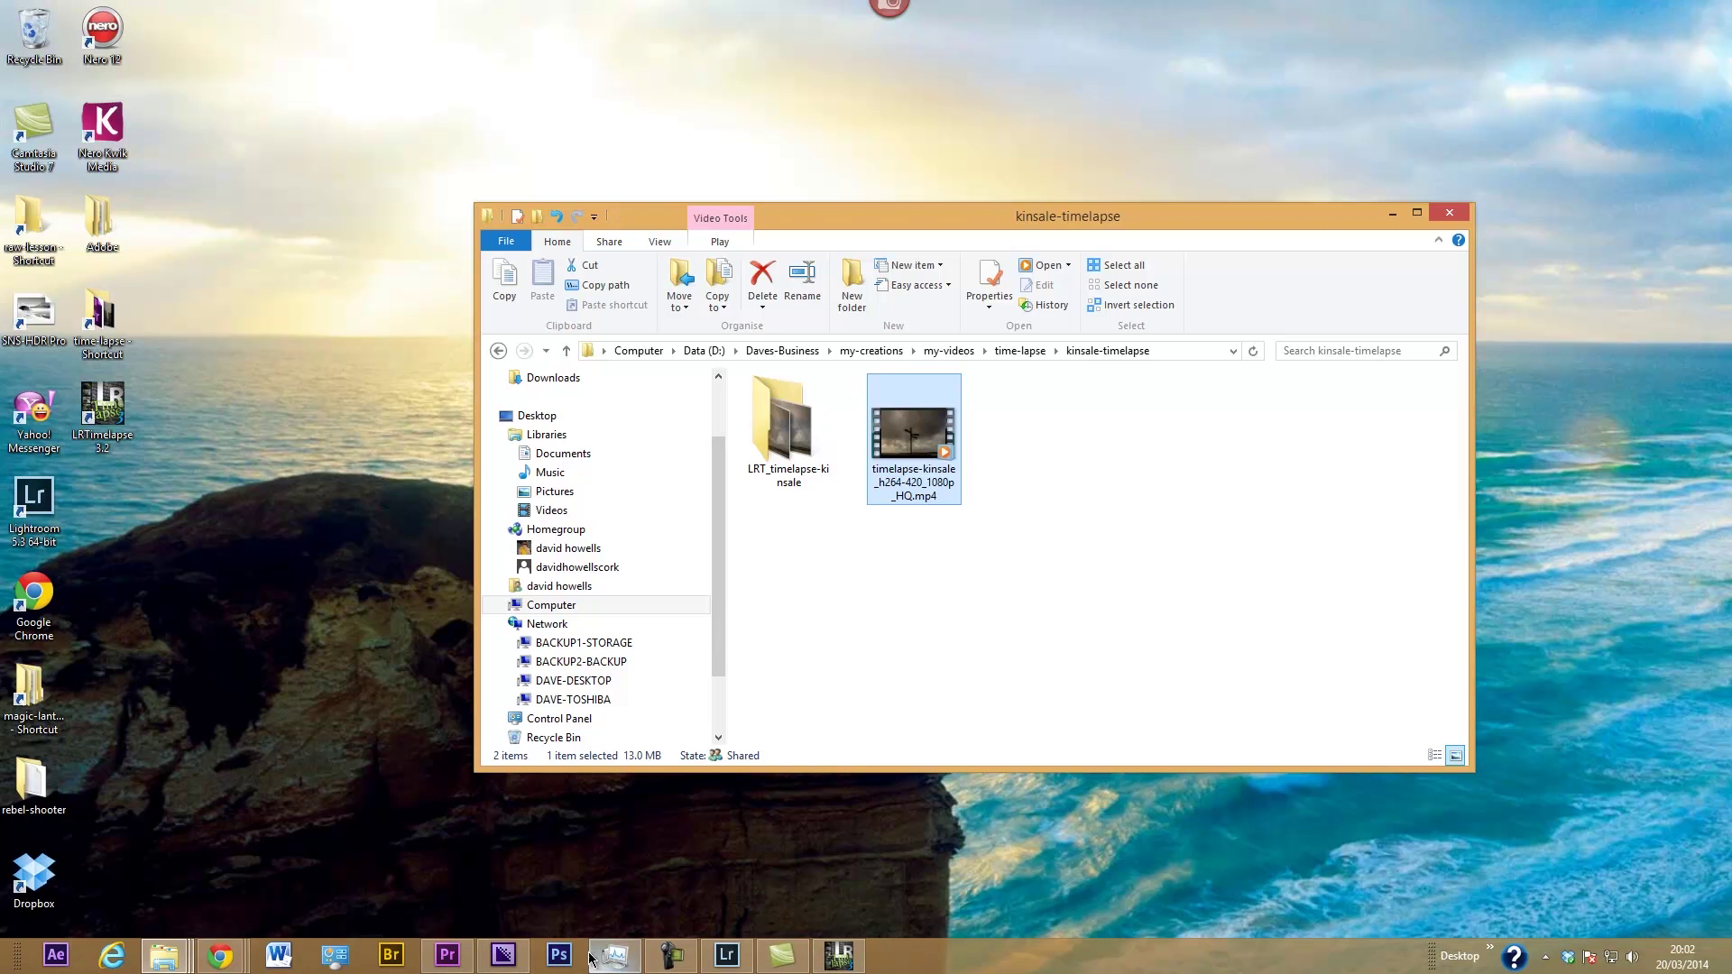
- Switch back to Lightroom's Library view of sequence2 and bring the LRTimelapse main window to the front
left_click(726, 956)
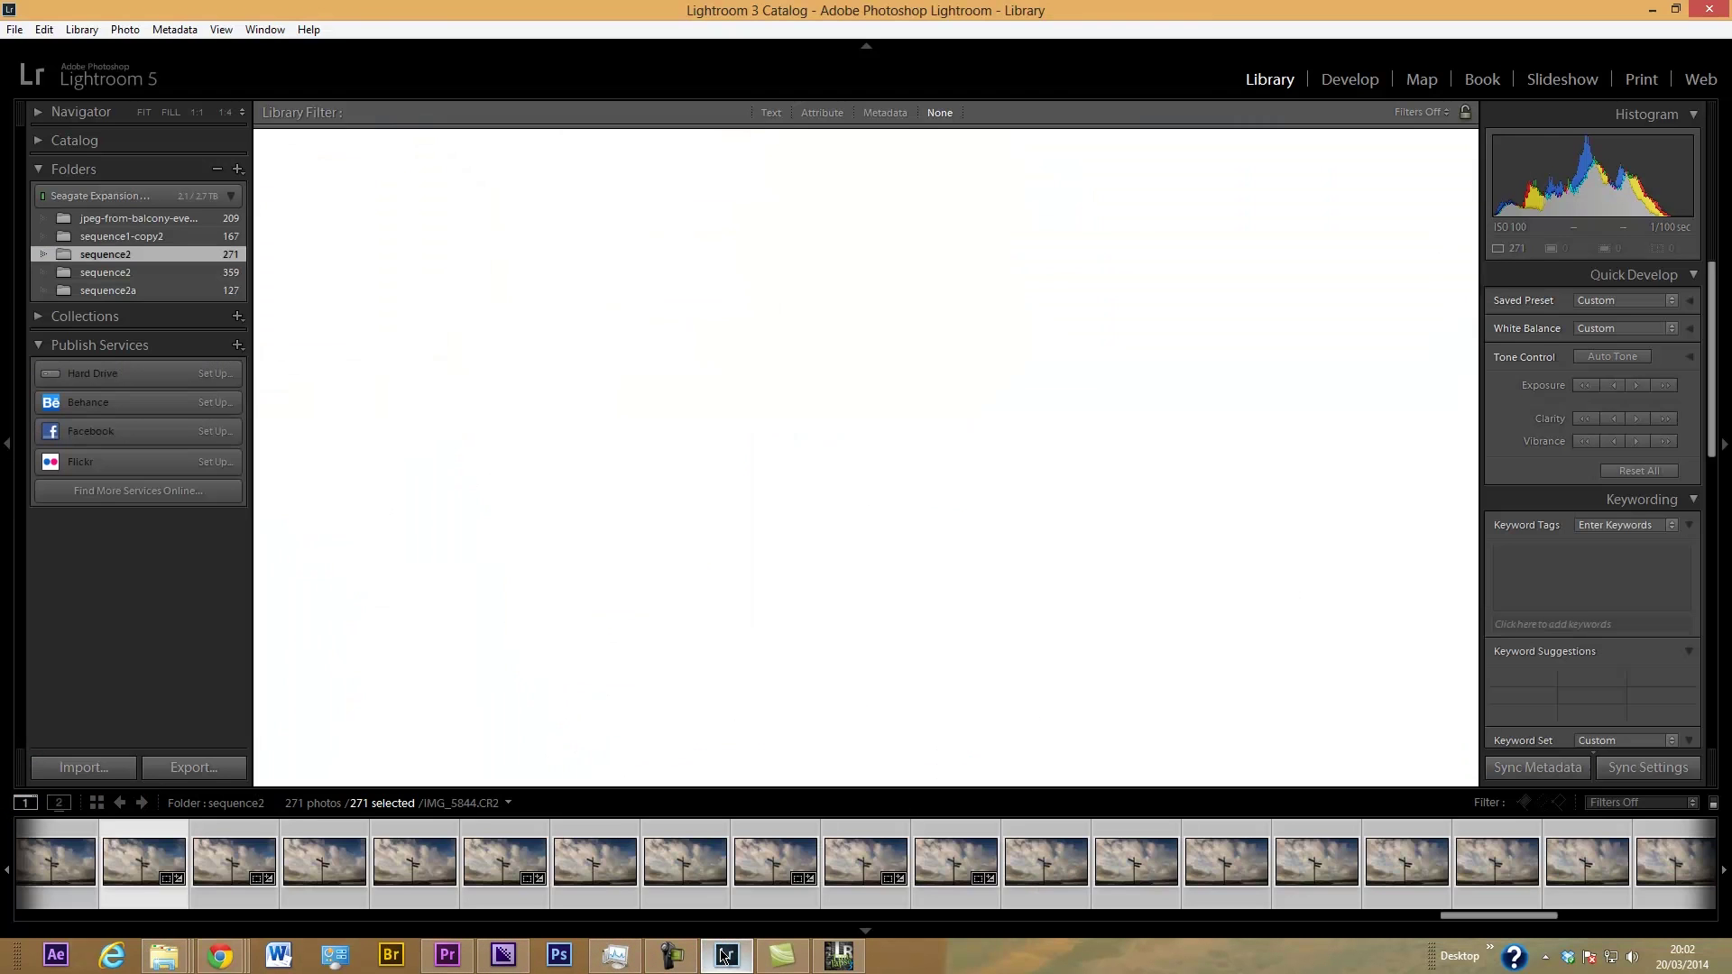
mouse_move(845, 959)
left_click(845, 958)
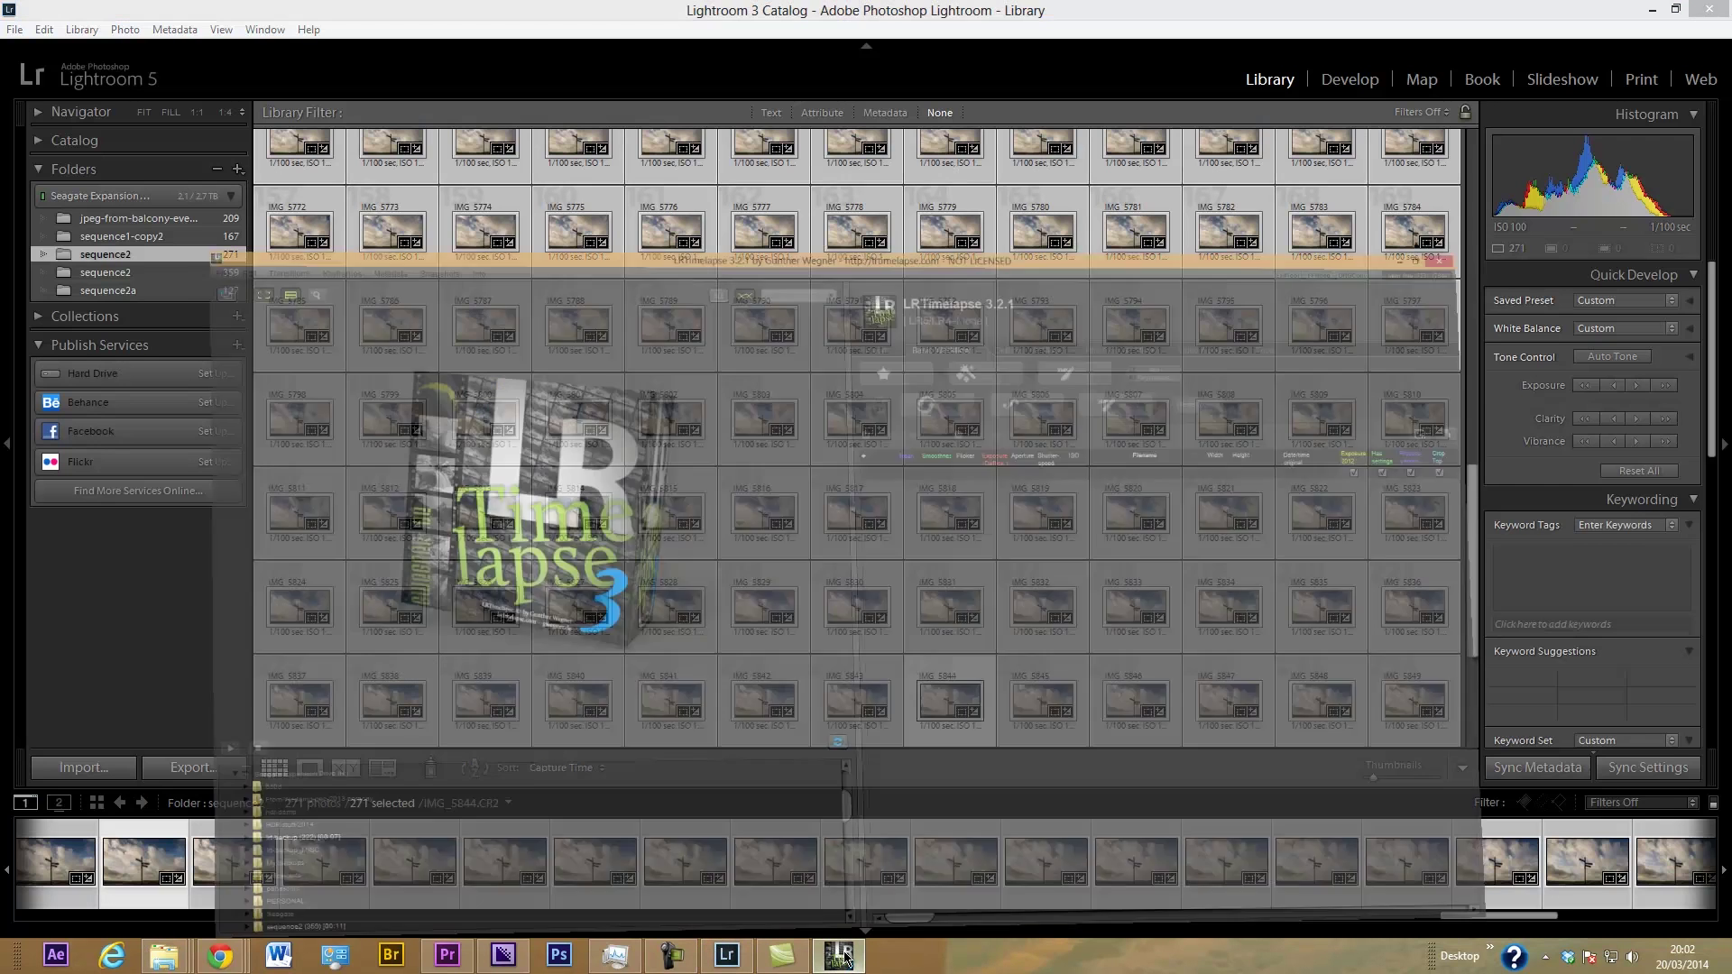